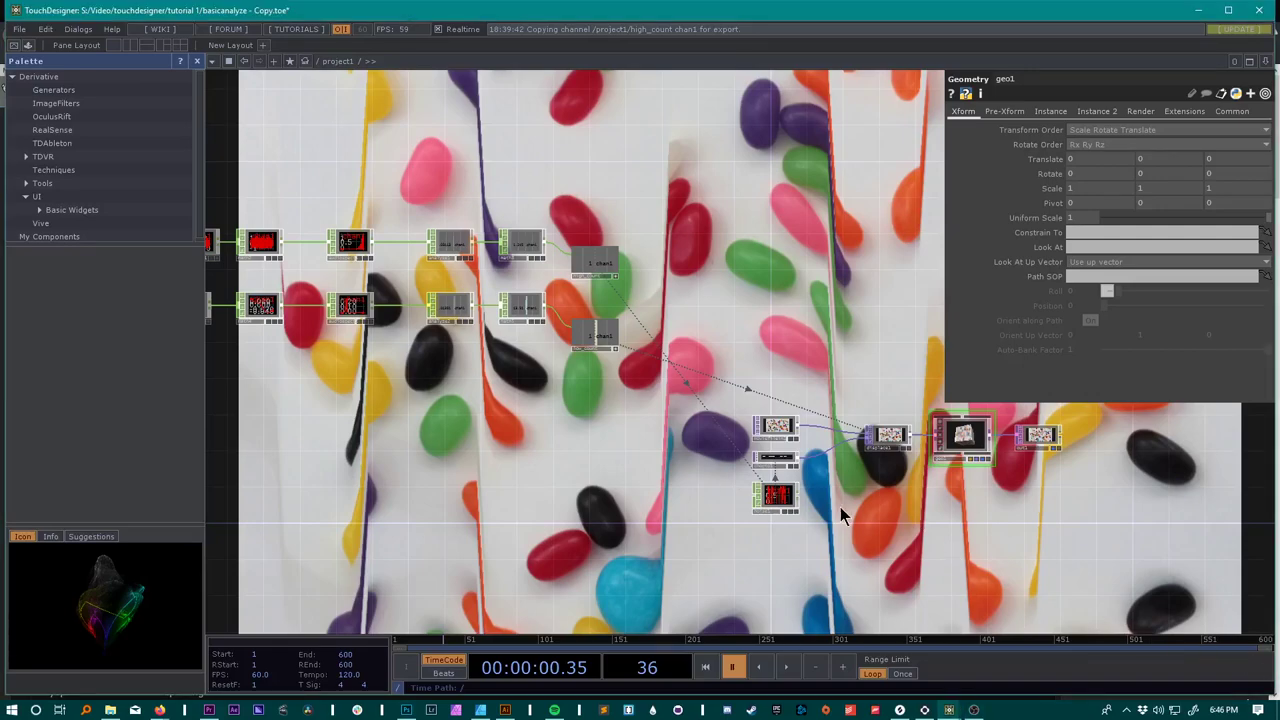
# Step: Play the timeline to preview the existing audio-driven network, and pause it
pyautogui.moveTo(847, 513)
pyautogui.mouseDown()
pyautogui.moveTo(791, 511)
pyautogui.moveTo(843, 527)
pyautogui.mouseUp()
pyautogui.scroll(-3, 844, 527)
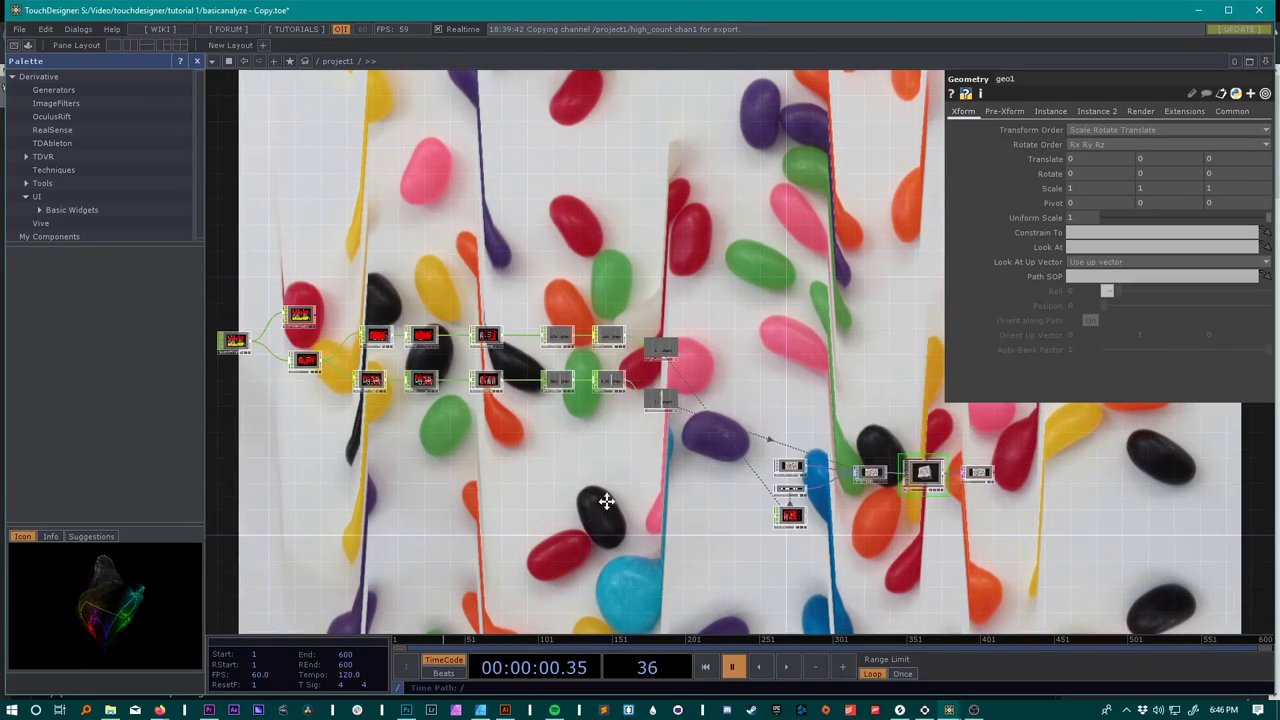
pyautogui.moveTo(606, 500); pyautogui.dragTo(656, 527)
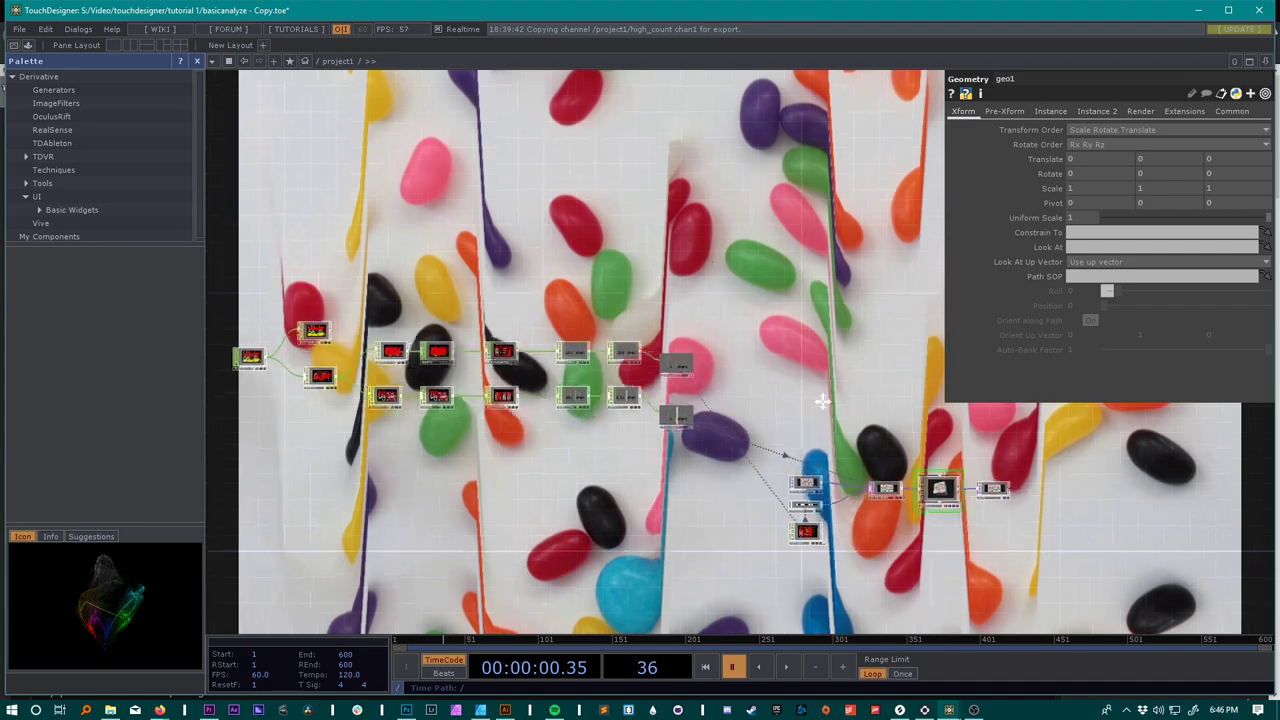
pyautogui.press('space')
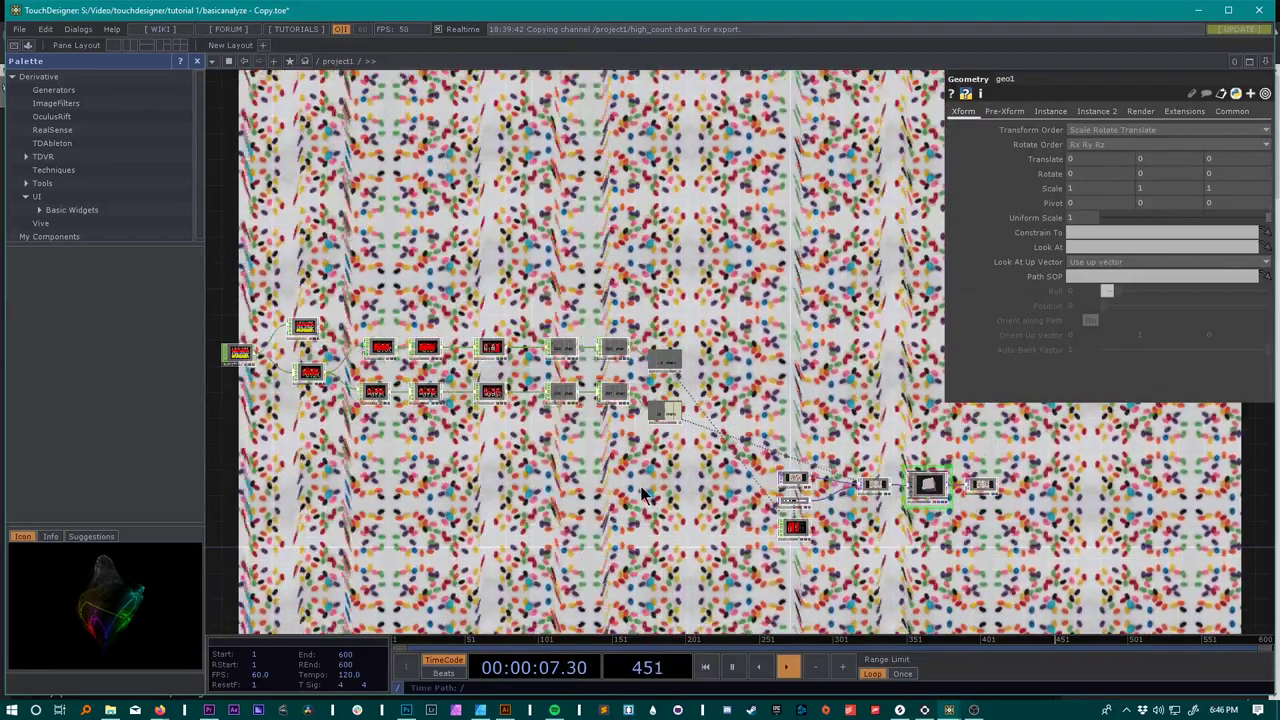
pyautogui.moveTo(640, 484); pyautogui.dragTo(736, 487)
pyautogui.press('space')
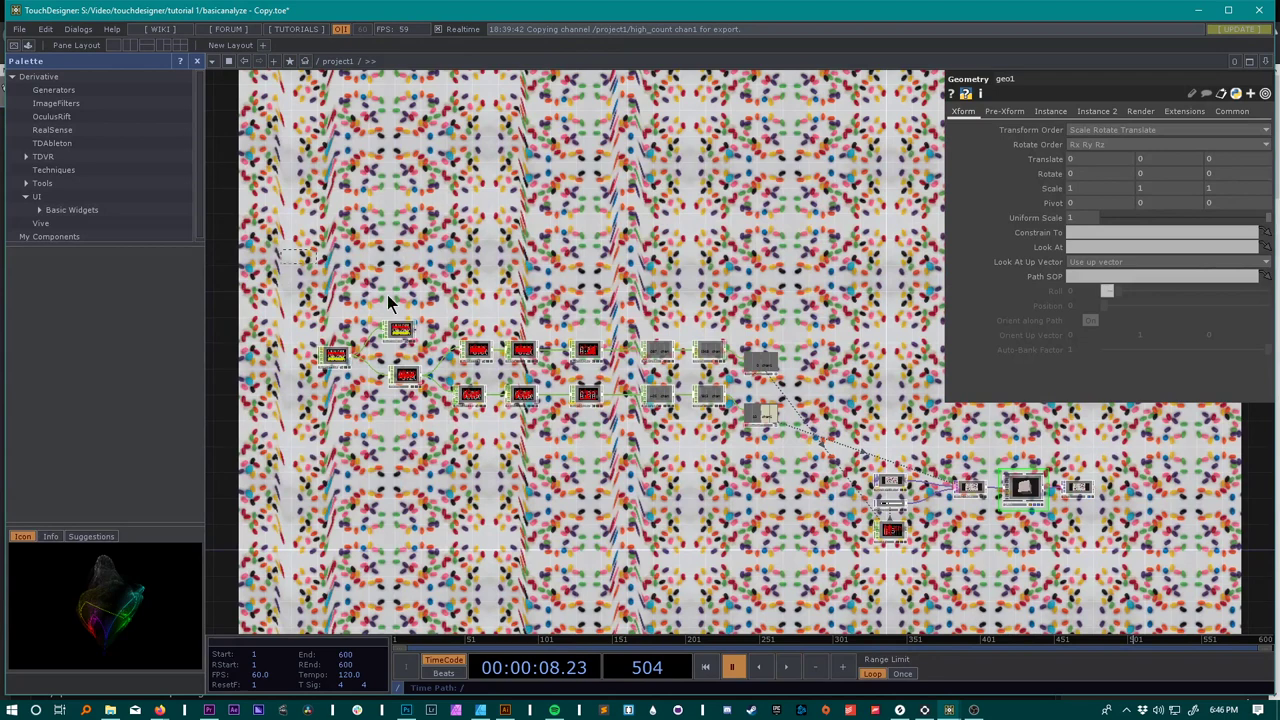
# Step: Delete the audio analysis chain from the audio file input through the count nulls, and turn off out1's background display
pyautogui.moveTo(808, 502); pyautogui.dragTo(808, 502, button='right')
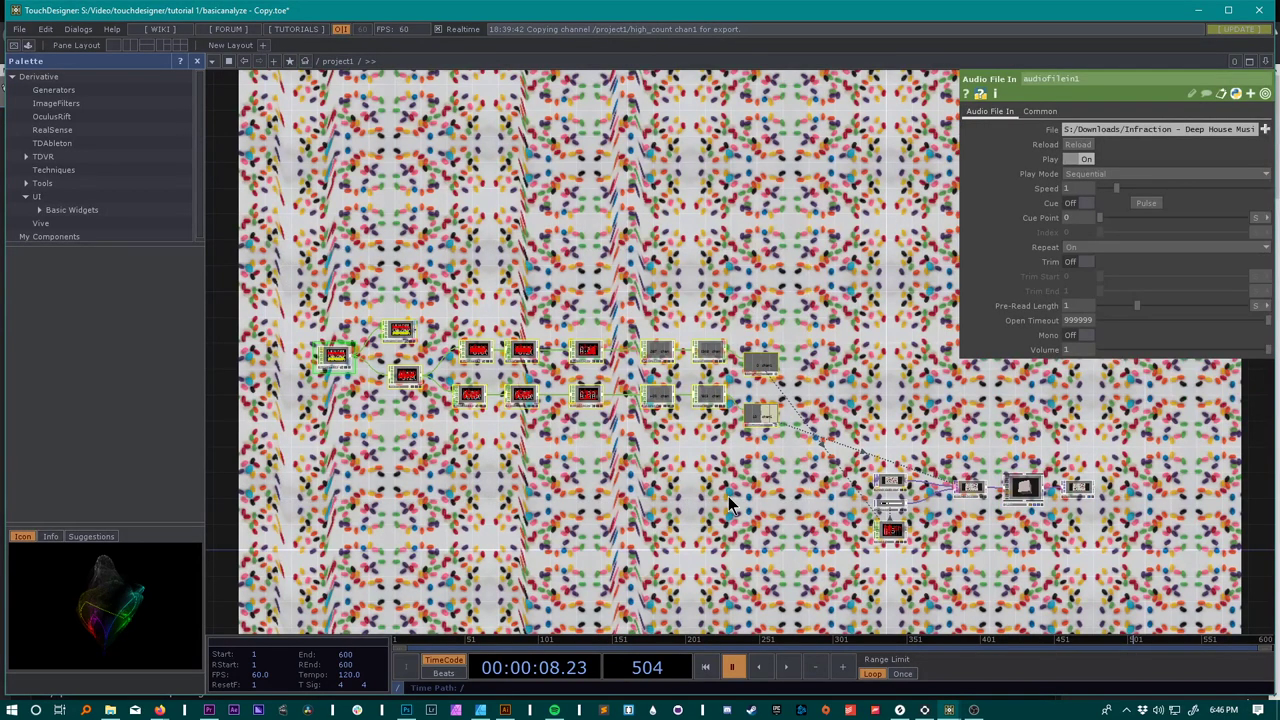
pyautogui.press('Delete')
pyautogui.scroll(3, 1108, 523)
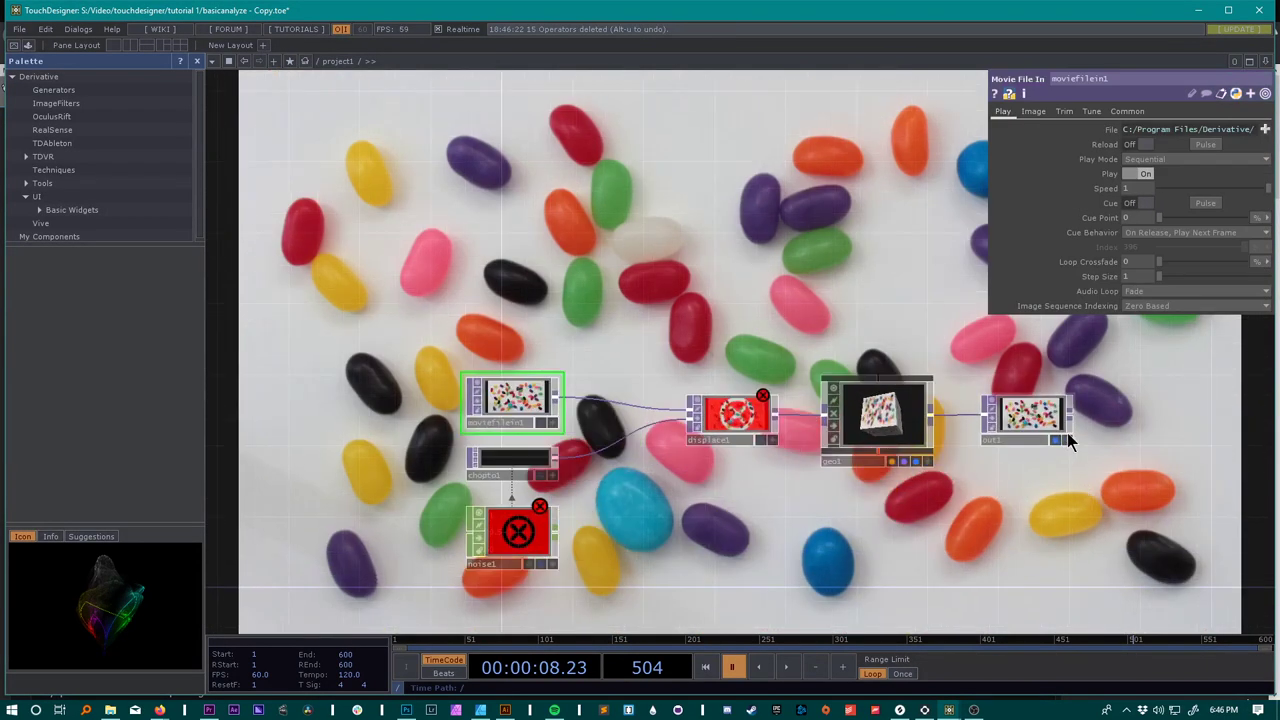
pyautogui.click(1055, 442)
# Step: Replace the broken references with constant values: raise displace1's UV Weight and set noise1's Exponent to 1.1
pyautogui.click(714, 426)
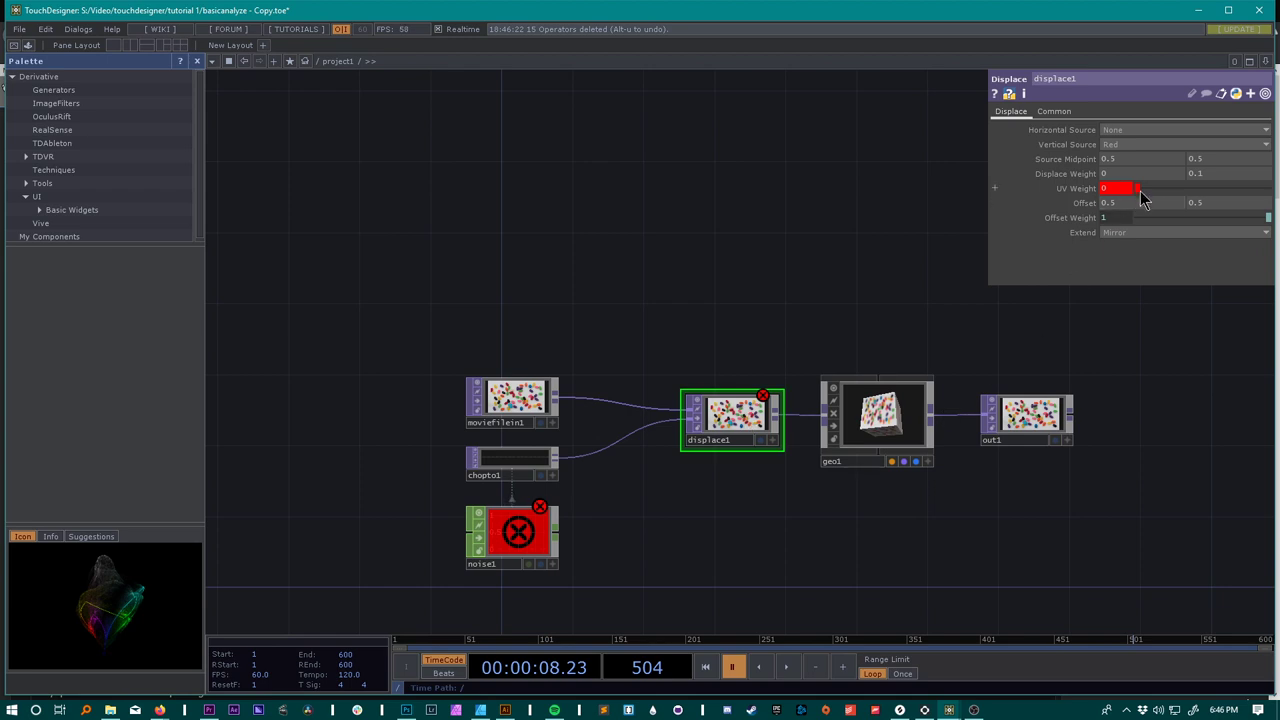
pyautogui.moveTo(1140, 191); pyautogui.dragTo(1278, 190)
pyautogui.click(505, 535)
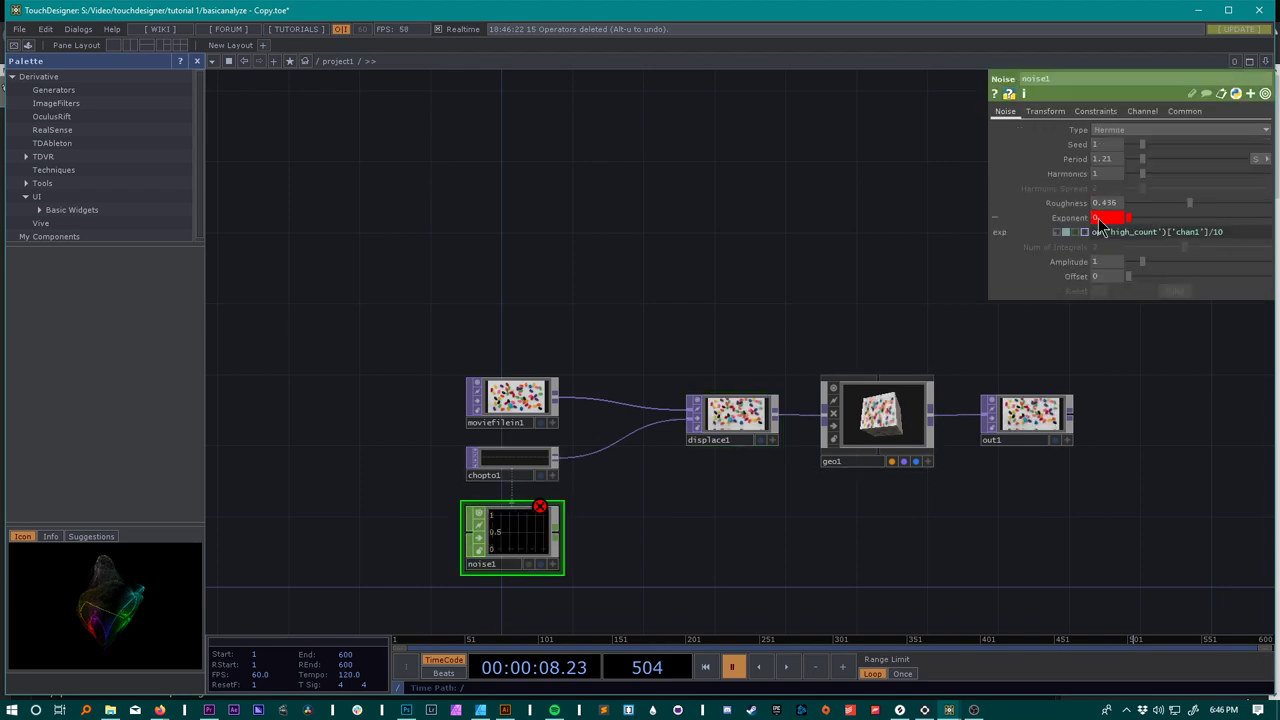
pyautogui.moveTo(1134, 217); pyautogui.dragTo(1166, 216)
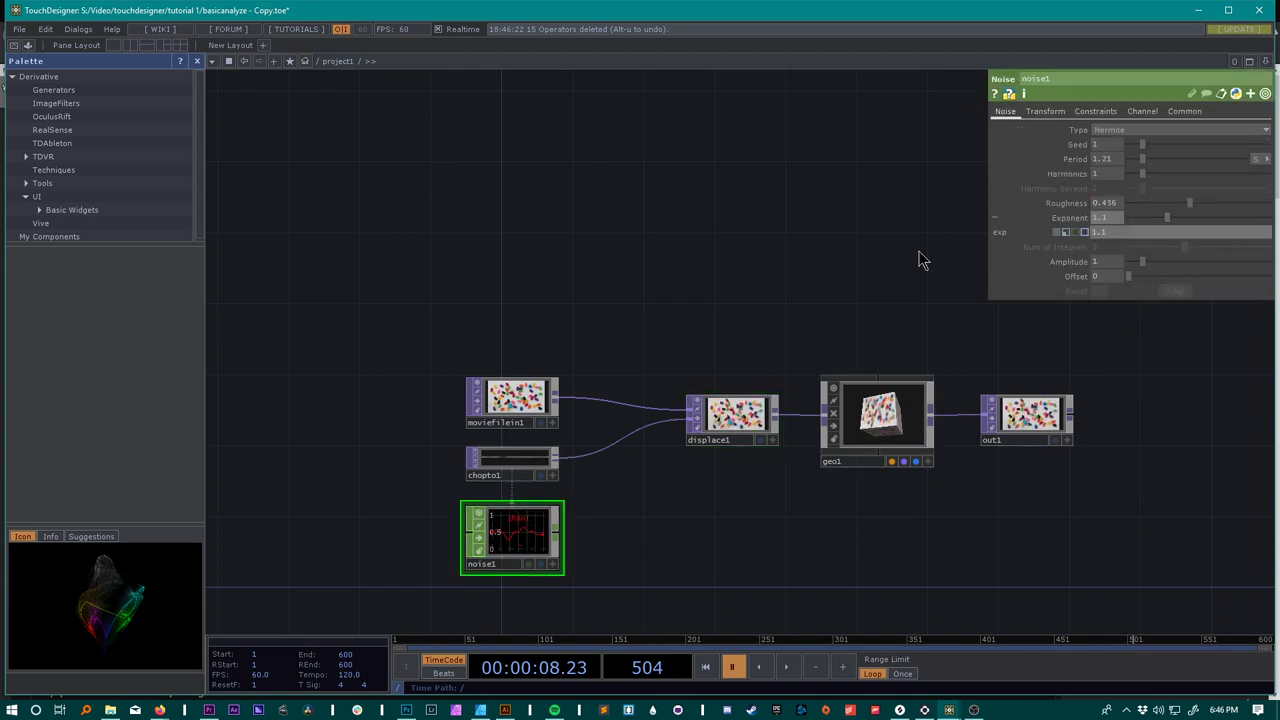
# Step: Add an Audio File In CHOP in the empty area well to the left of the image network
pyautogui.moveTo(643, 310); pyautogui.dragTo(675, 343)
pyautogui.moveTo(549, 357); pyautogui.dragTo(614, 329)
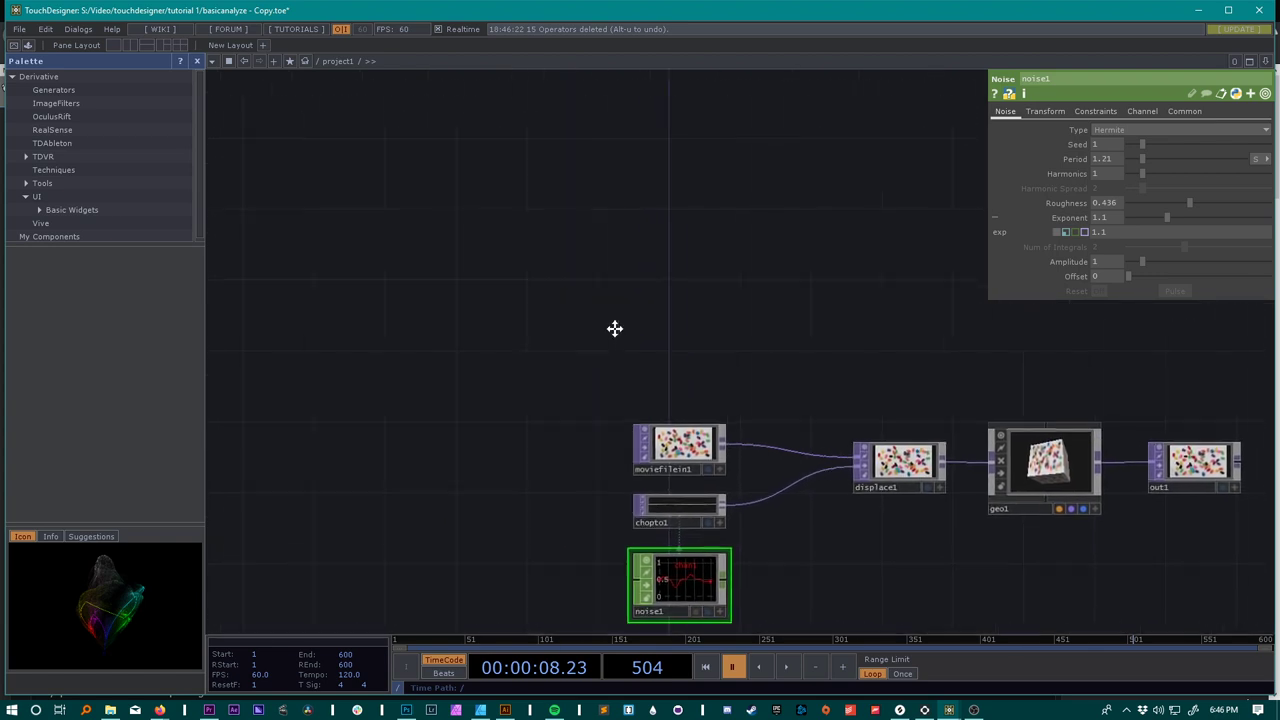
pyautogui.scroll(-4, 434, 323)
pyautogui.moveTo(390, 333); pyautogui.dragTo(964, 451)
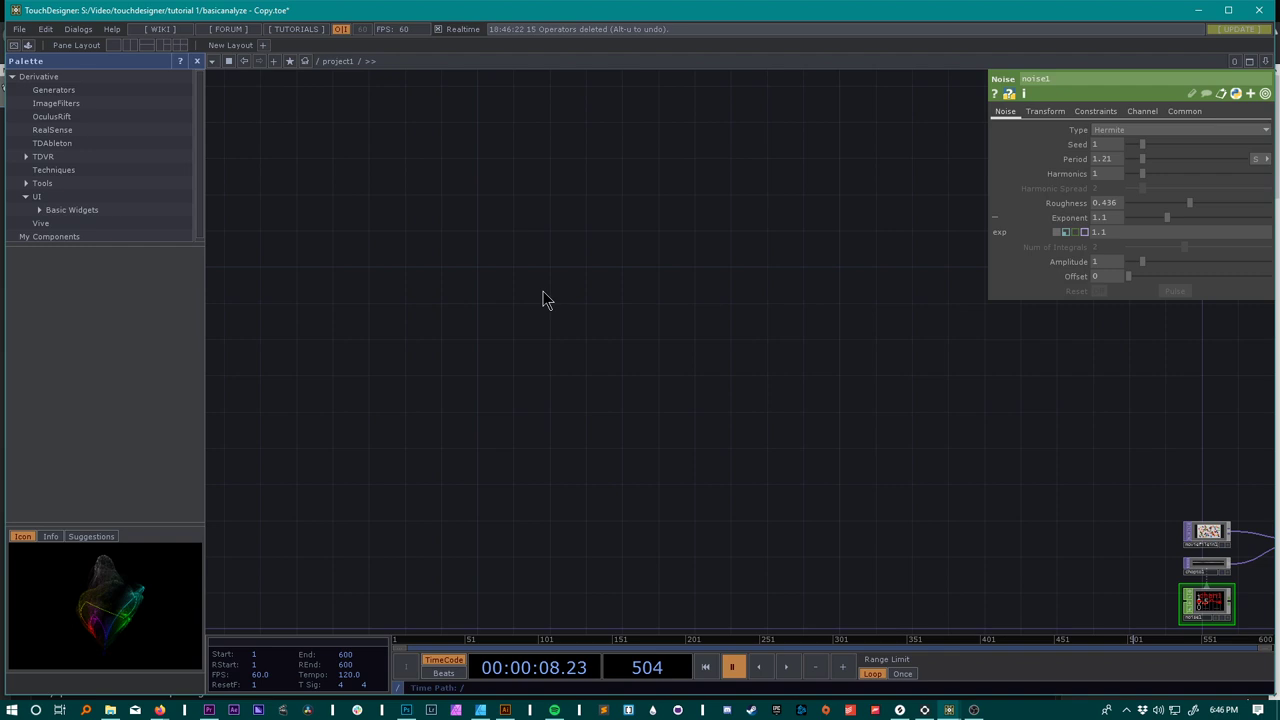
pyautogui.press('Tab')
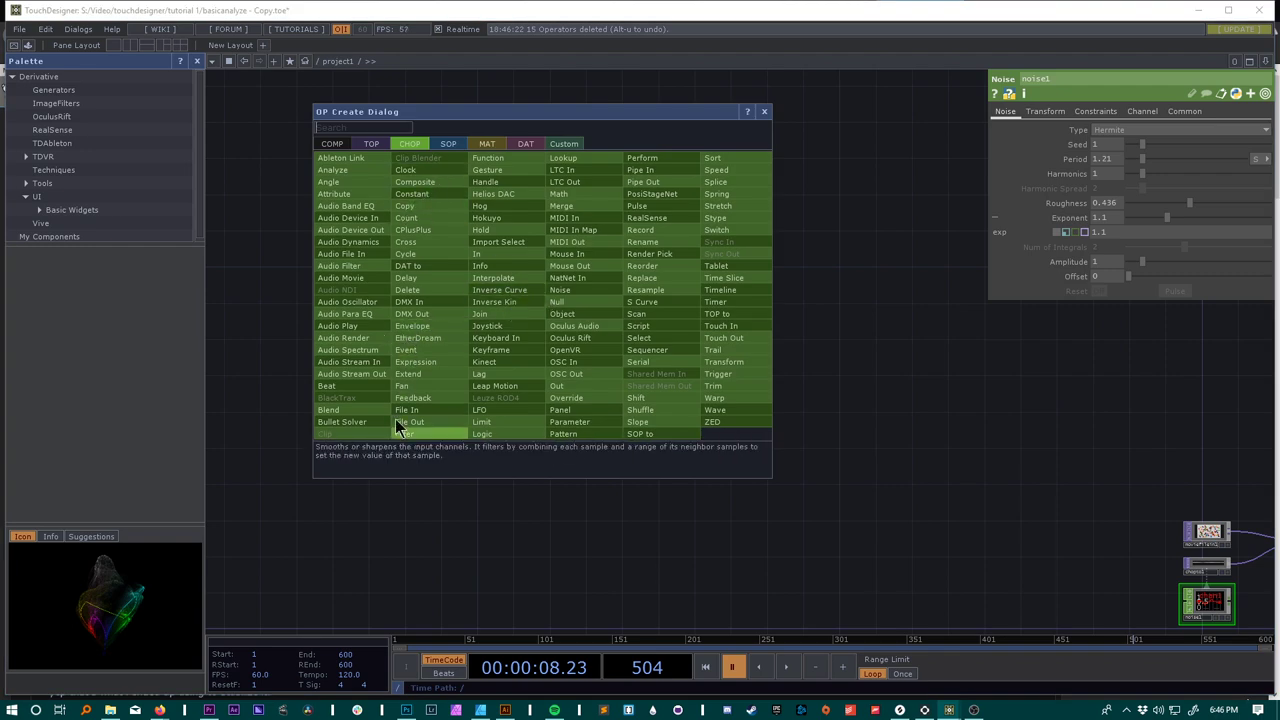
pyautogui.click(370, 255)
pyautogui.click(553, 366)
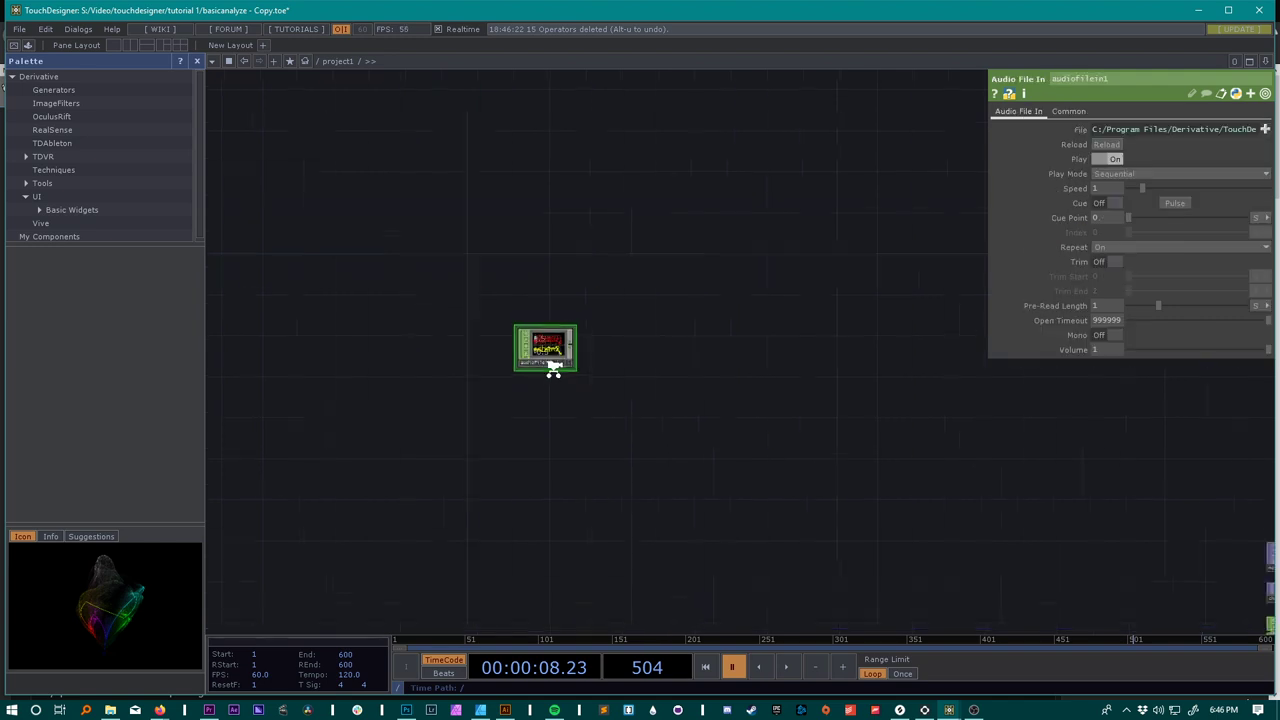
# Step: Load the Infraction Deep House Music MP3 from the Downloads folder into audiofilein1
pyautogui.click(1265, 130)
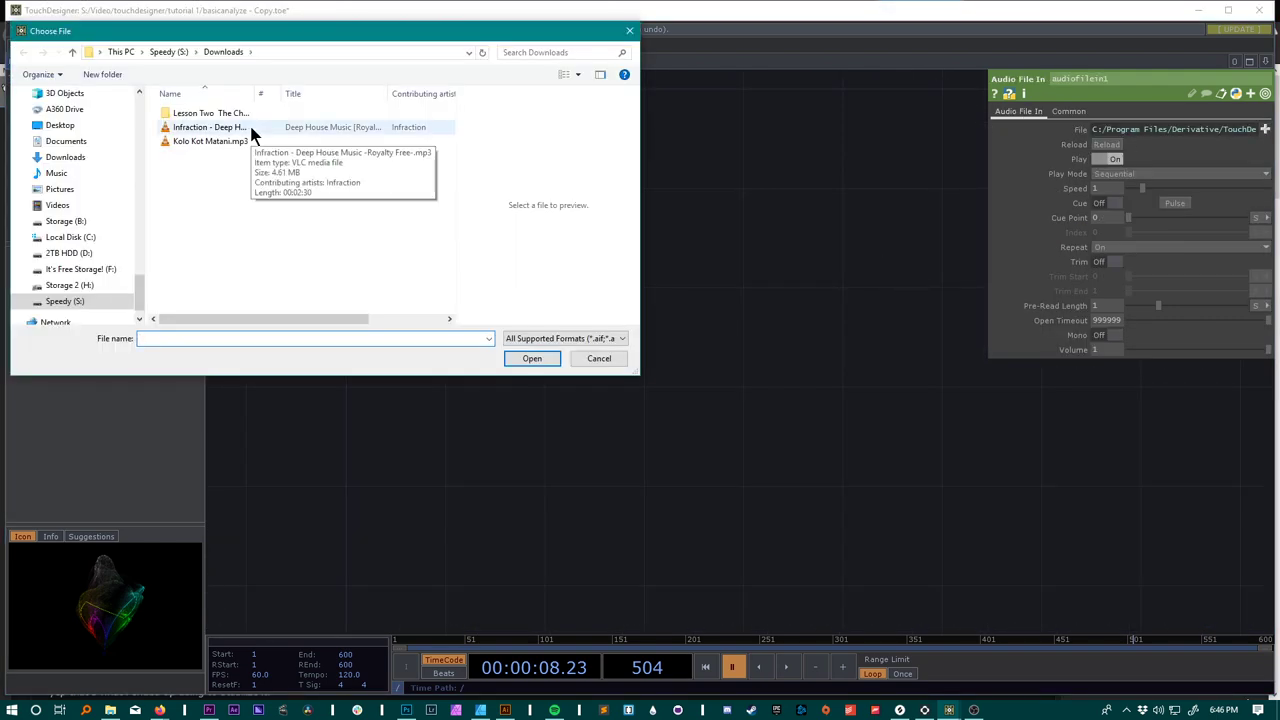
pyautogui.click(250, 128)
pyautogui.click(532, 358)
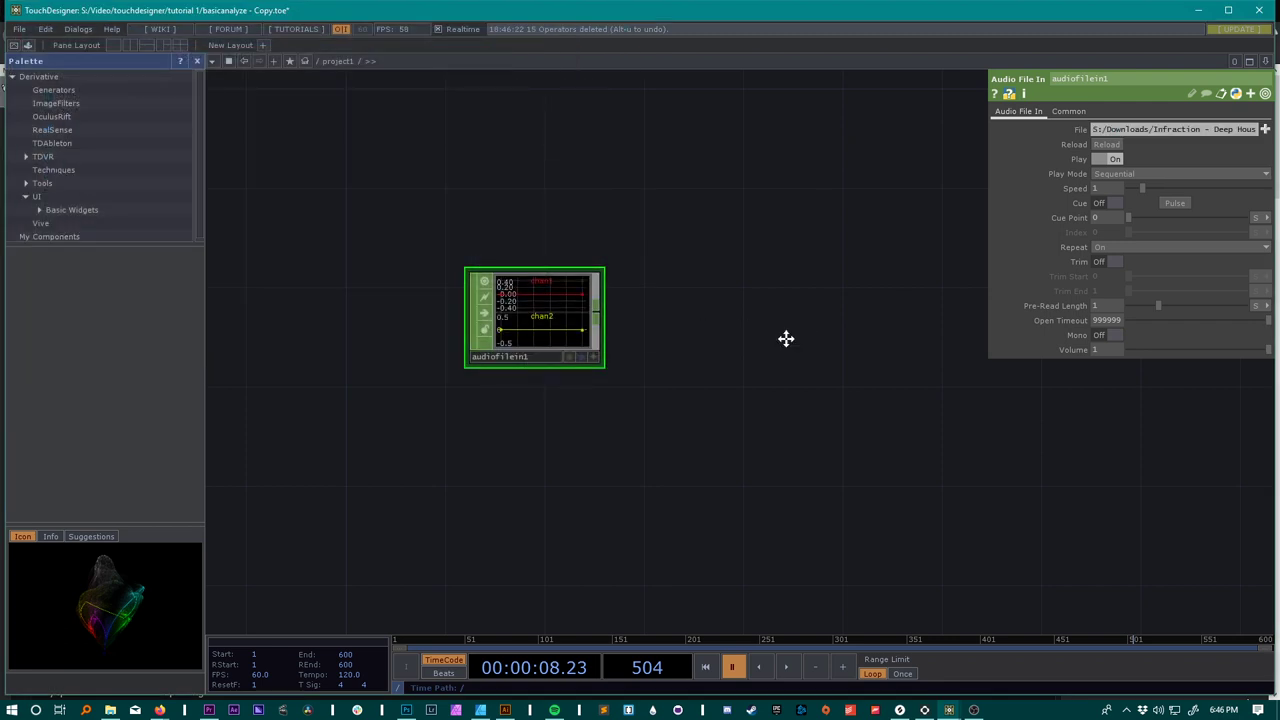
# Step: Add an Audio Device Out CHOP and wire audiofilein1 into it
pyautogui.moveTo(786, 338); pyautogui.dragTo(619, 363)
pyautogui.press('Tab')
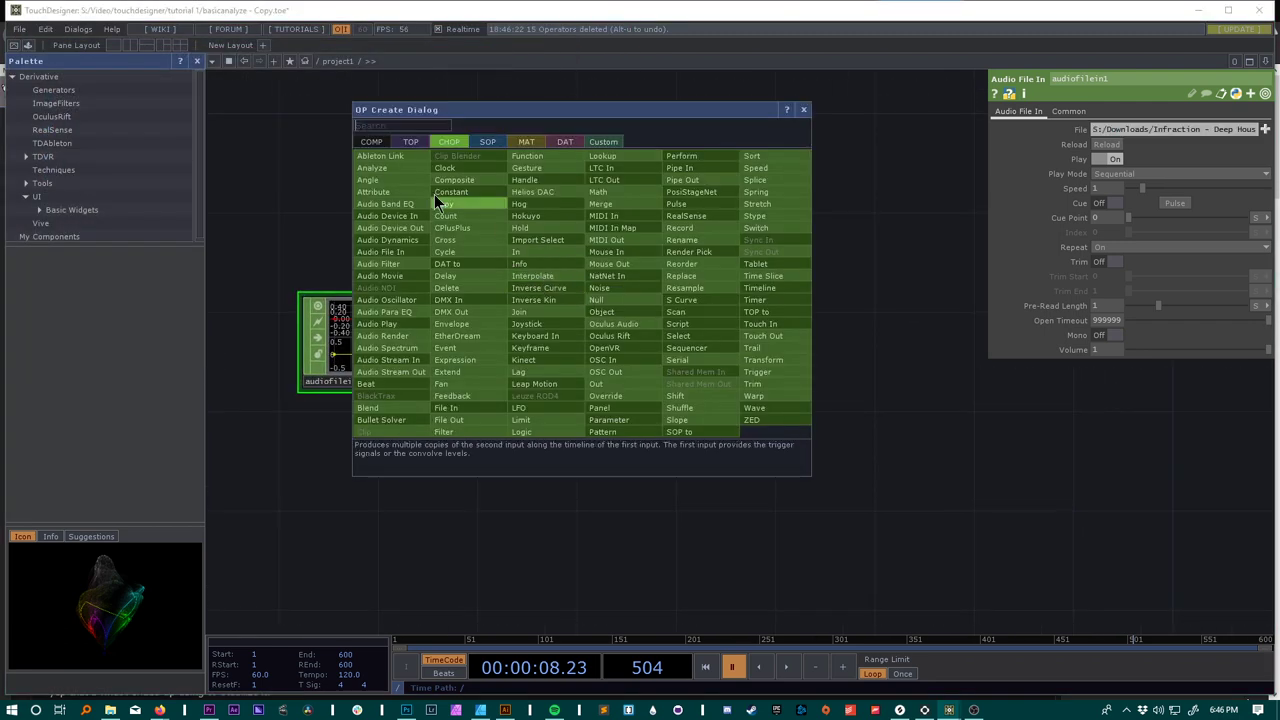
pyautogui.click(450, 203)
pyautogui.click(616, 221)
pyautogui.moveTo(429, 338); pyautogui.dragTo(553, 214)
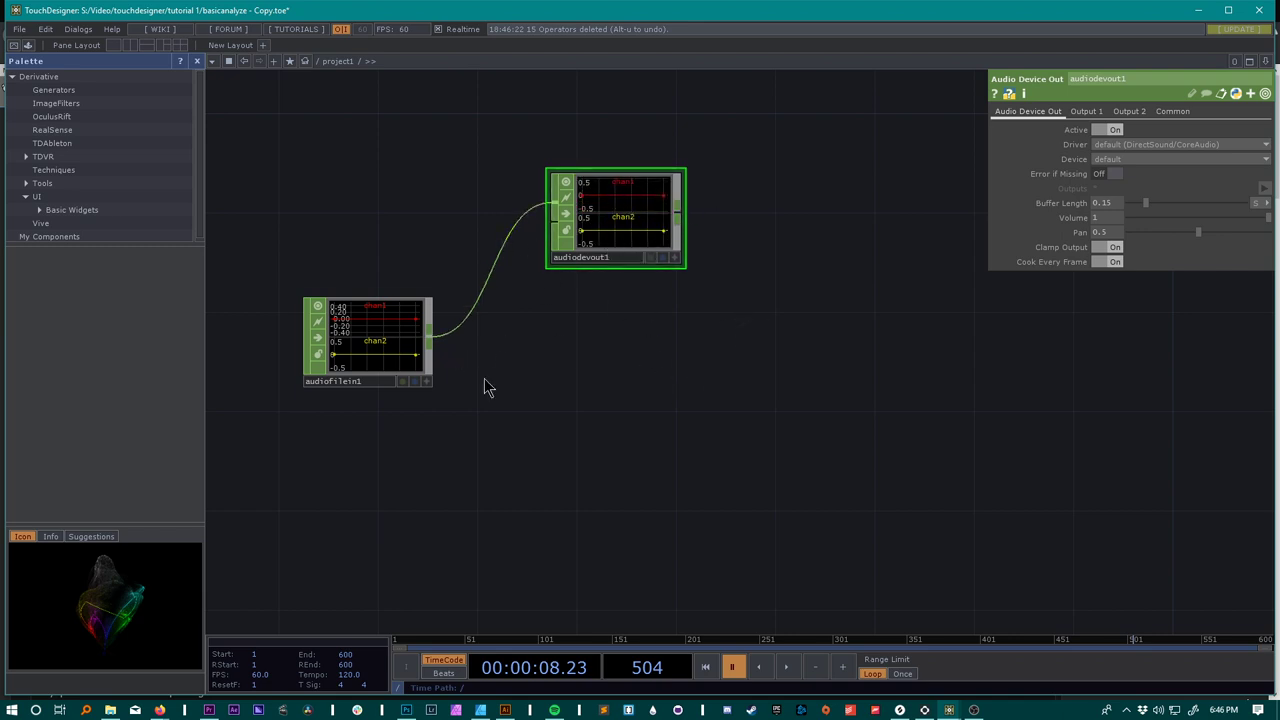
# Step: Add a Math CHOP below audiodevout1 and connect audiofilein1 to its input
pyautogui.moveTo(570, 423); pyautogui.dragTo(532, 380)
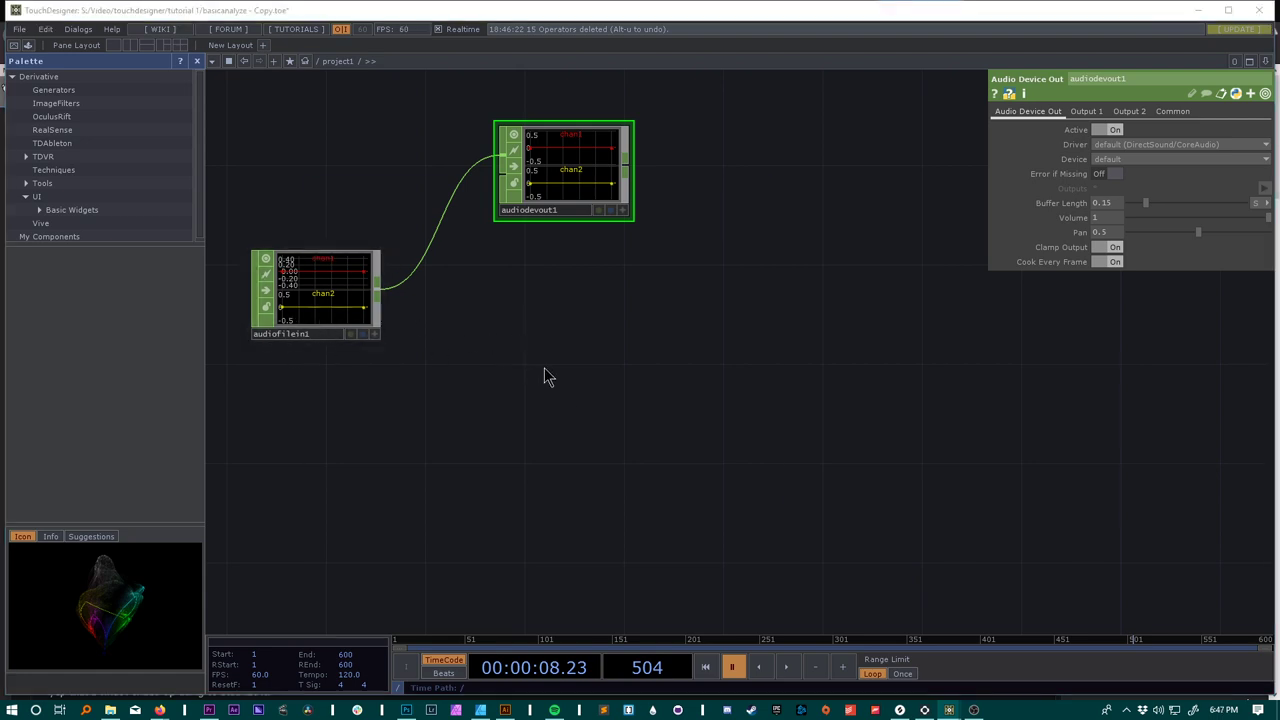
pyautogui.press('Tab')
pyautogui.click(591, 267)
pyautogui.click(537, 340)
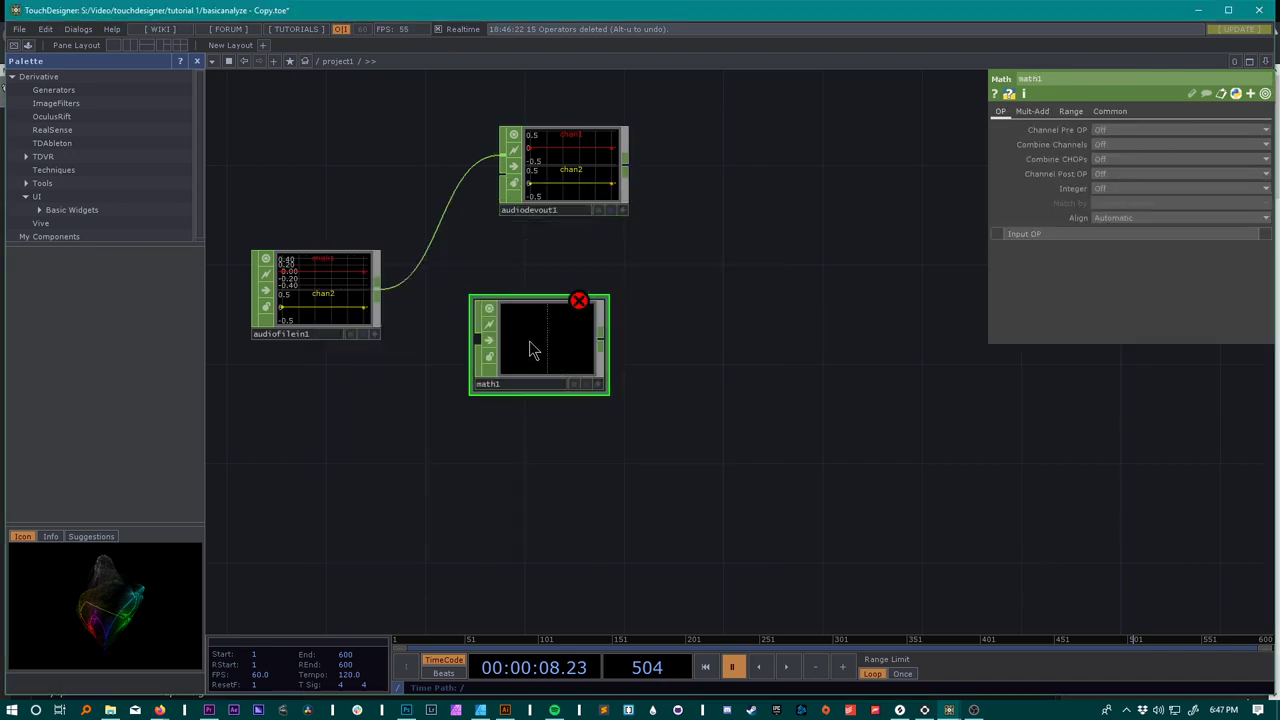
pyautogui.click(474, 340)
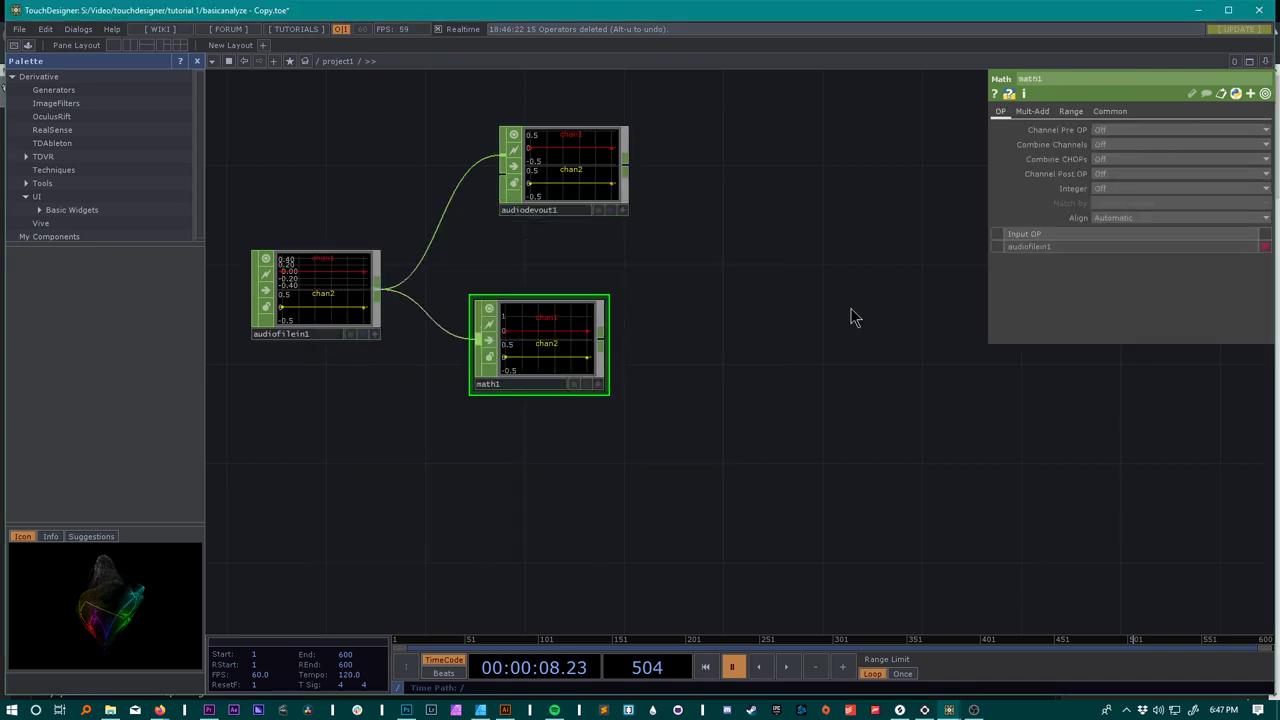
# Step: Set math1's Combine Channels to Average and play the timeline to check its output
pyautogui.click(1145, 144)
pyautogui.click(1118, 194)
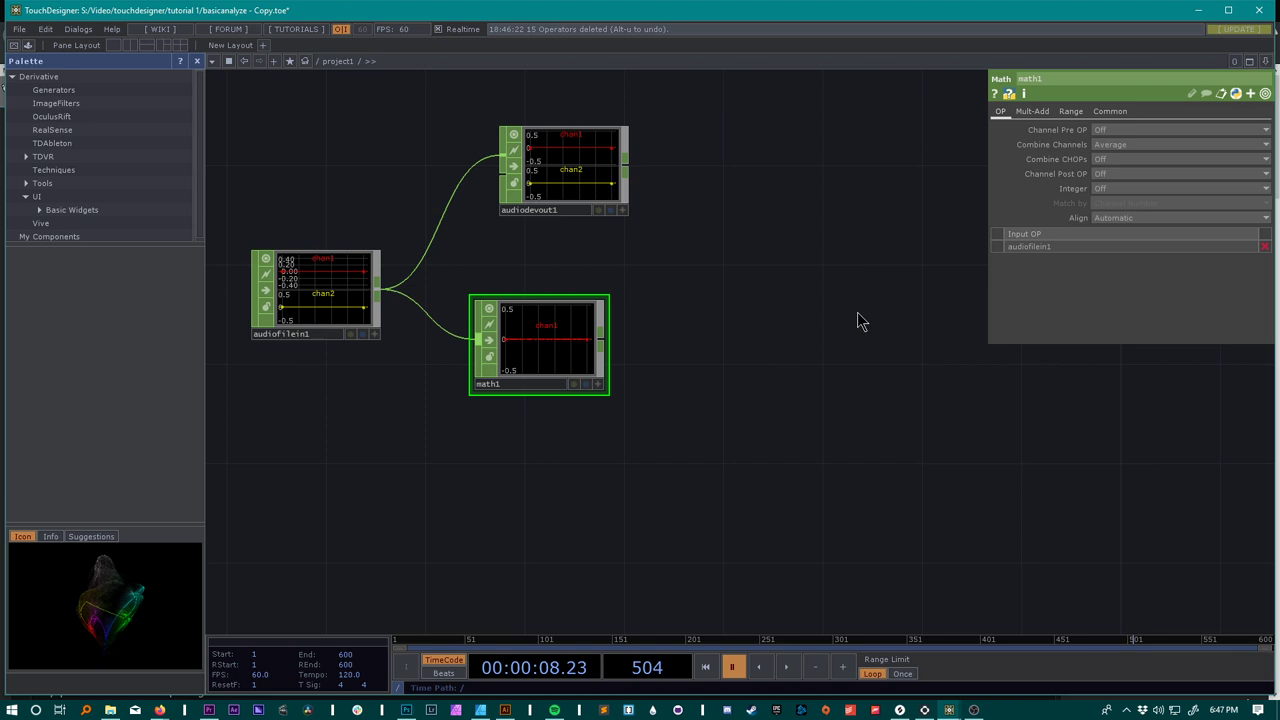
pyautogui.moveTo(857, 320); pyautogui.dragTo(727, 296, button='middle')
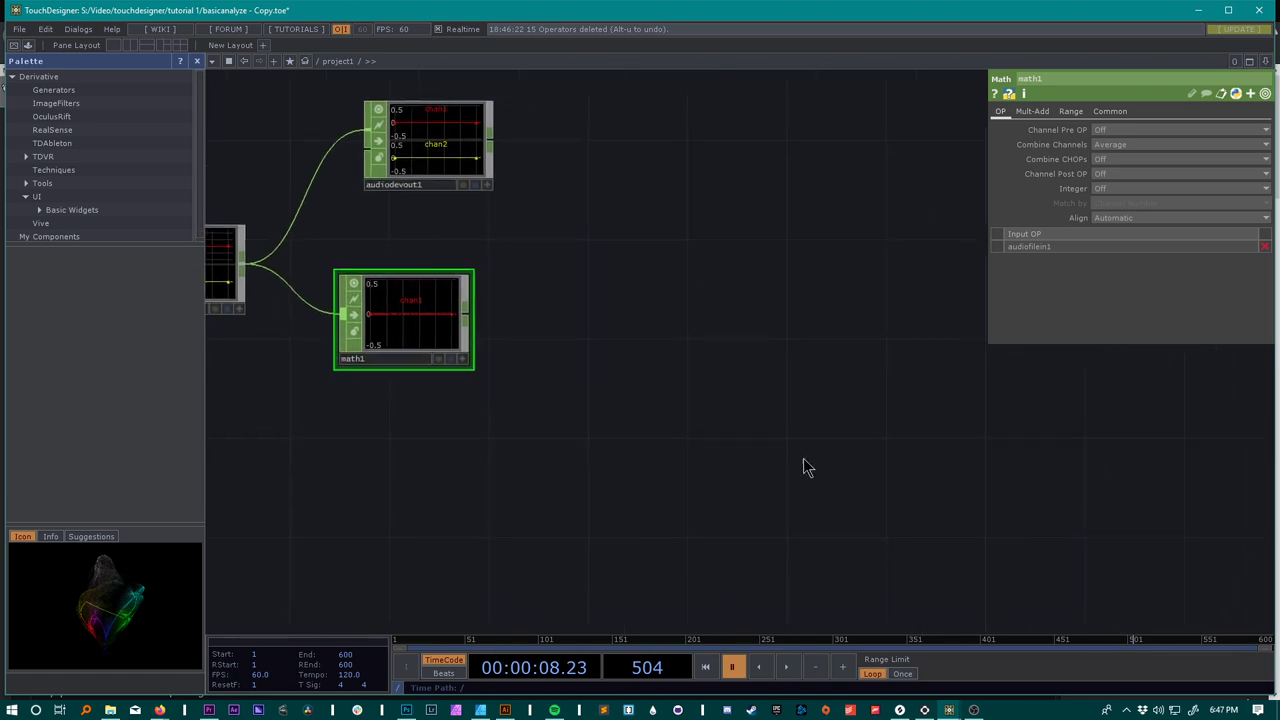
pyautogui.press('space')
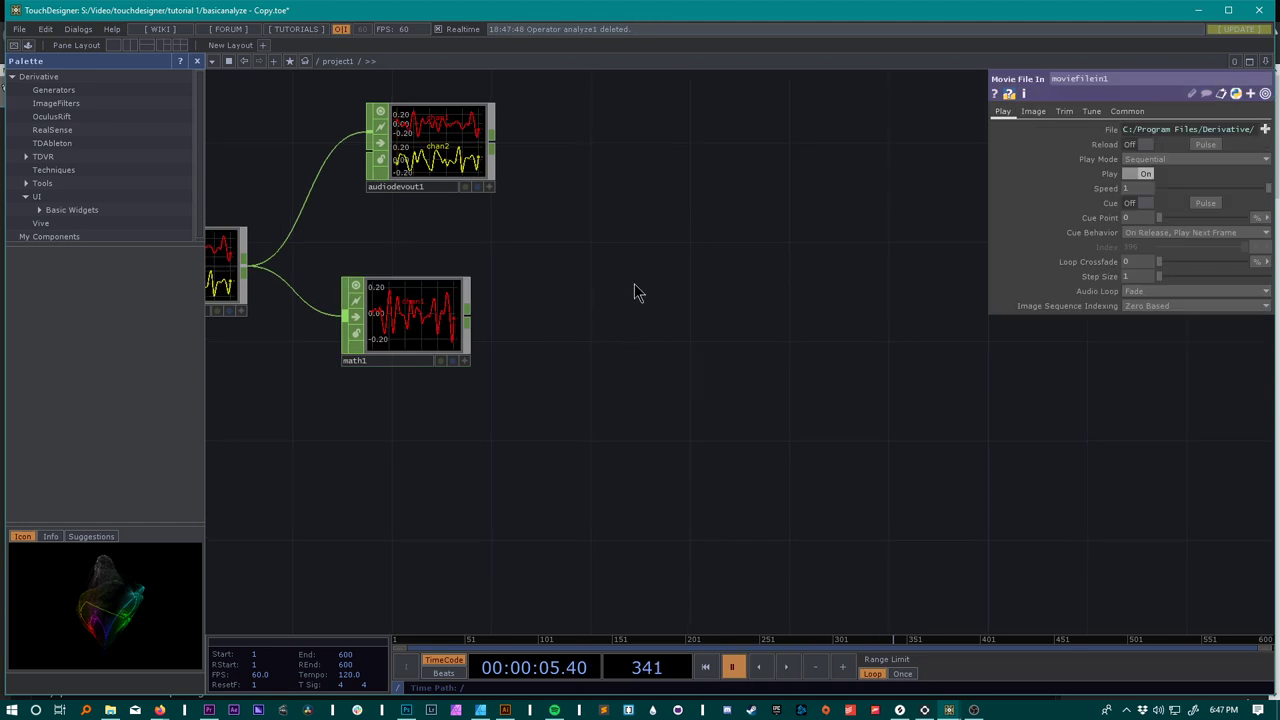
# Step: Add an Audio Filter CHOP, wire math1 into it, and position it slightly above math1's level
pyautogui.press('Tab')
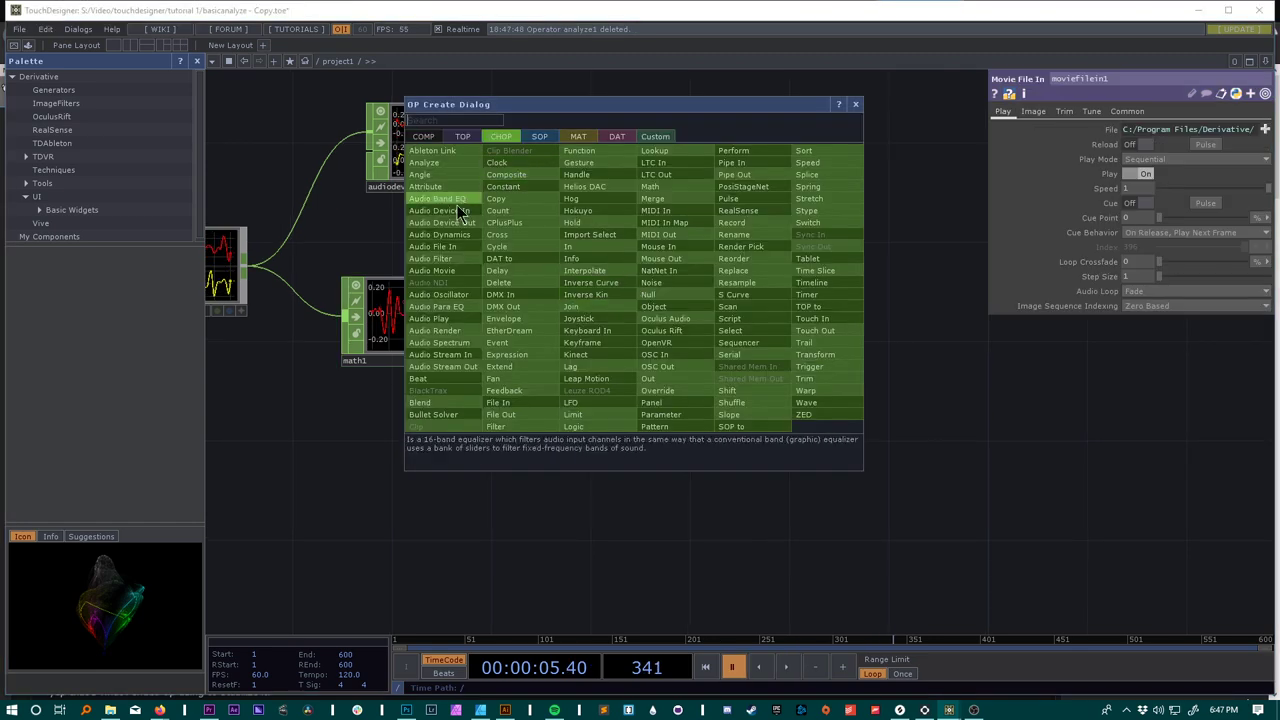
pyautogui.click(430, 258)
pyautogui.click(629, 262)
pyautogui.moveTo(533, 262); pyautogui.dragTo(569, 258)
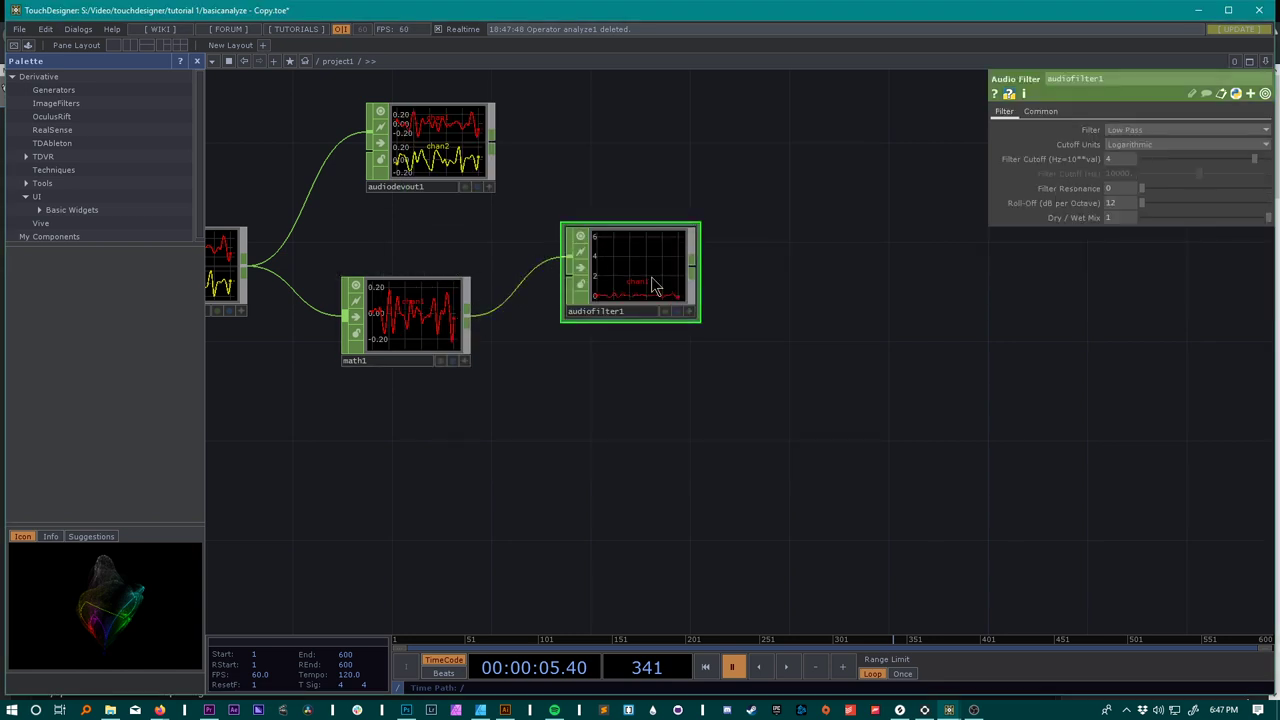
pyautogui.moveTo(652, 281); pyautogui.dragTo(691, 253)
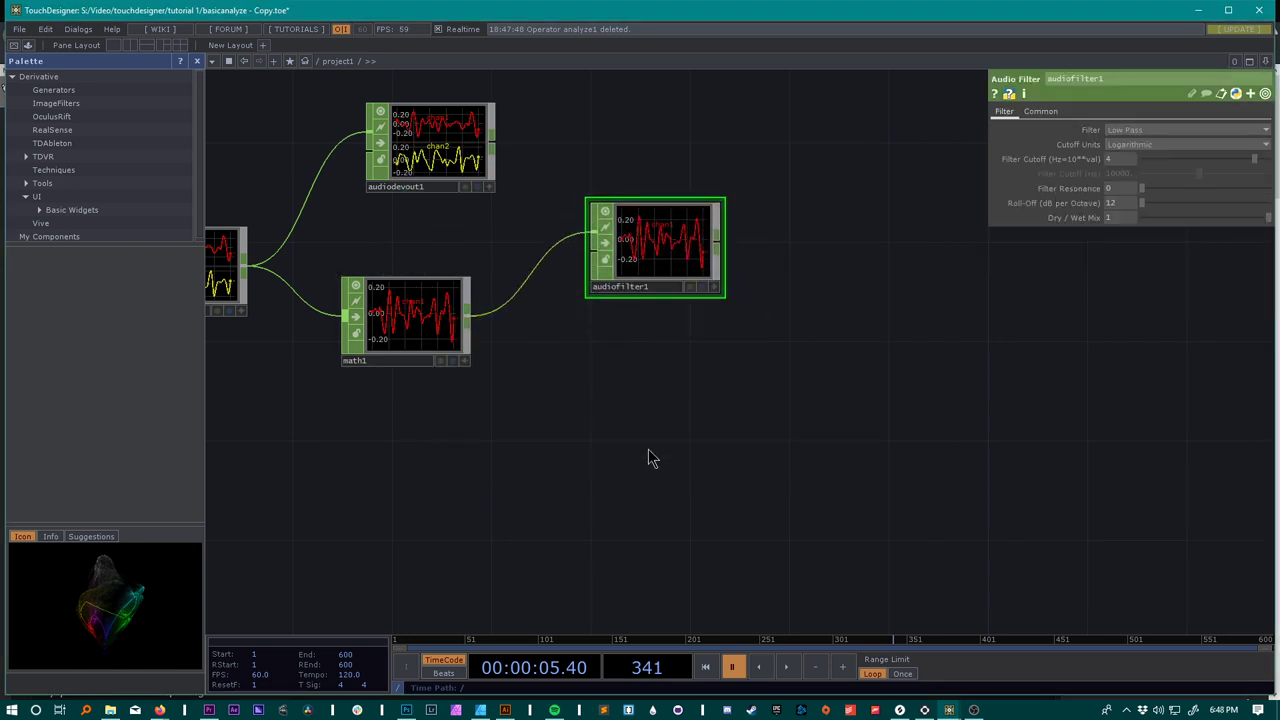
# Step: Add an Audio Spectrum CHOP to the right of audiofilter1 and wire the filter's output into it
pyautogui.moveTo(697, 397); pyautogui.dragTo(534, 366)
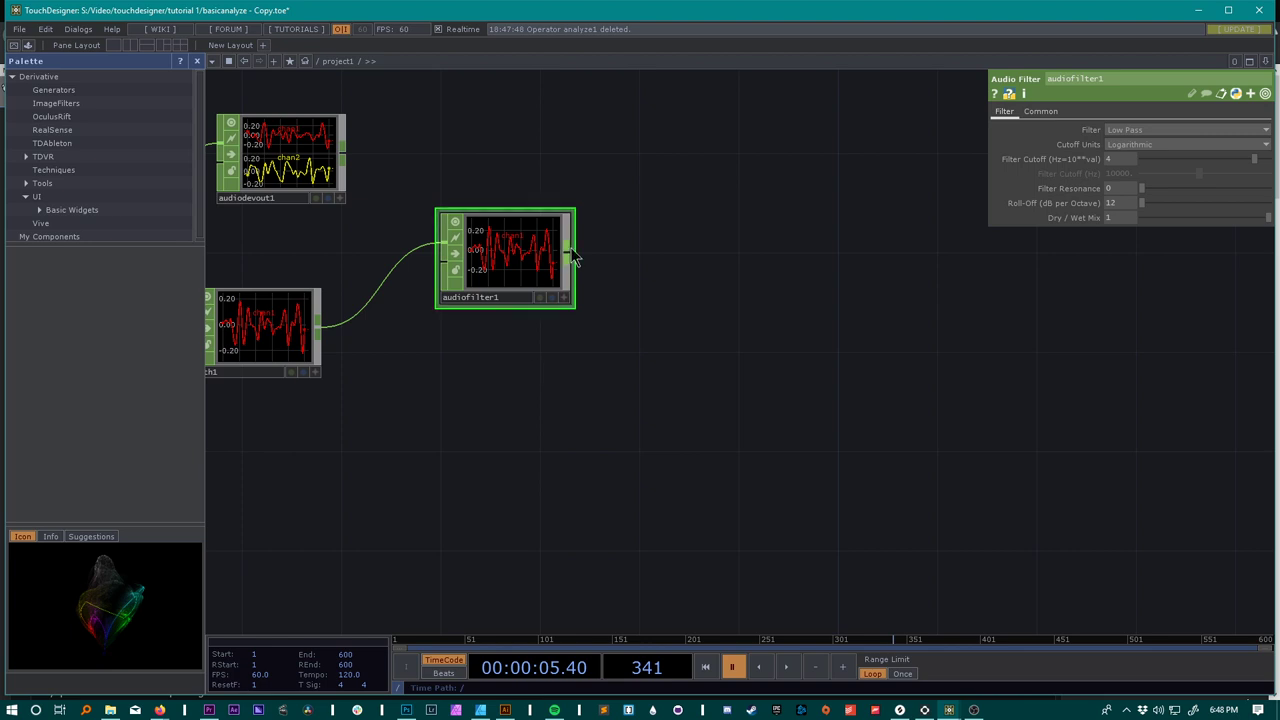
pyautogui.press('Tab')
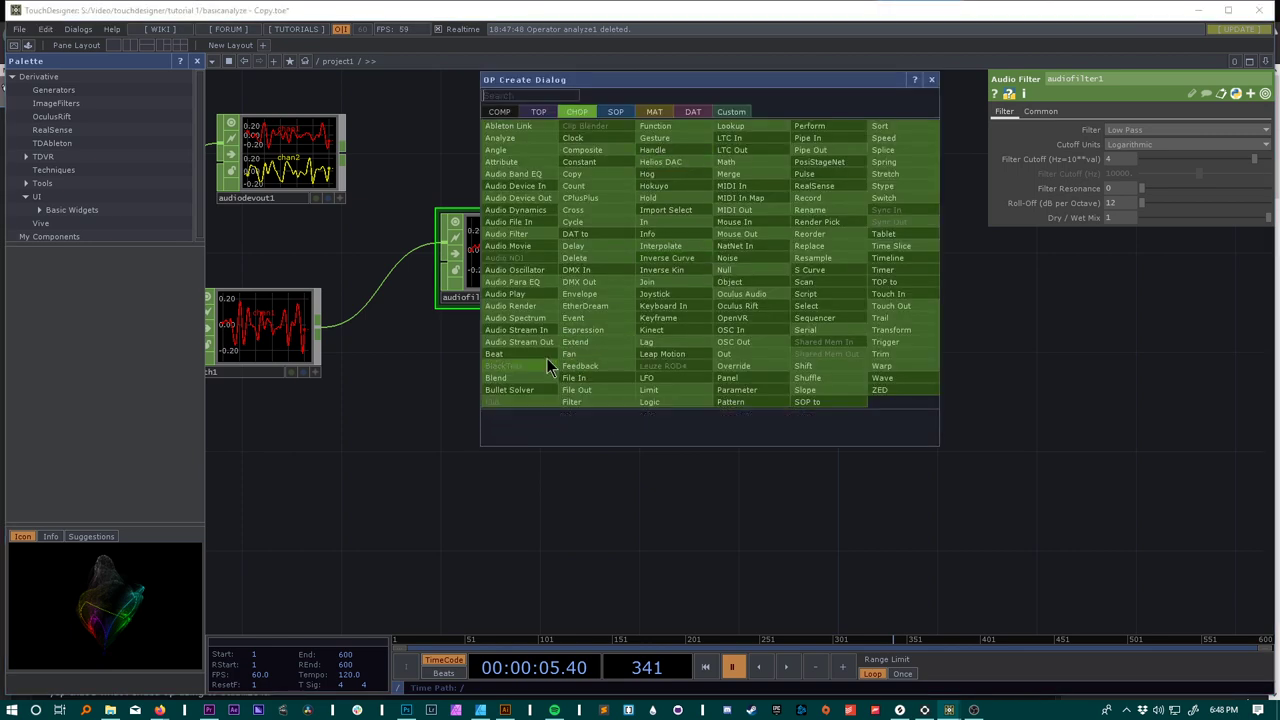
pyautogui.click(539, 321)
pyautogui.click(855, 260)
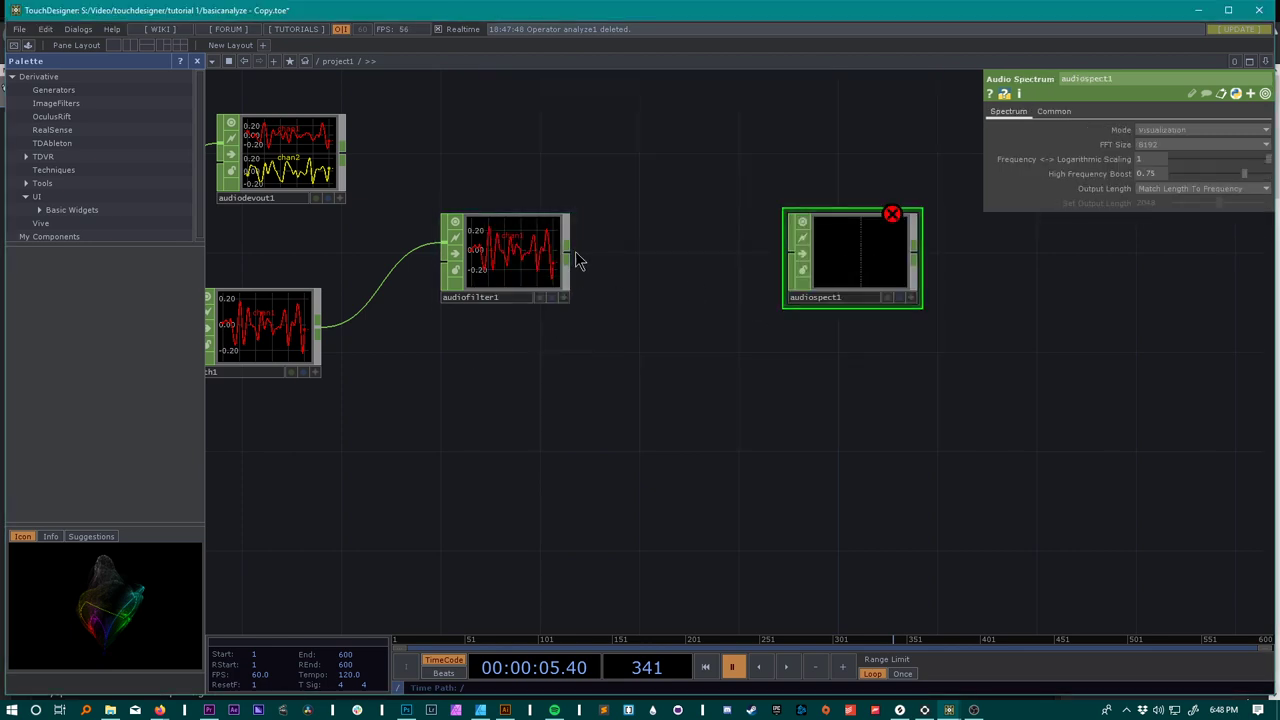
pyautogui.moveTo(566, 251); pyautogui.dragTo(797, 252)
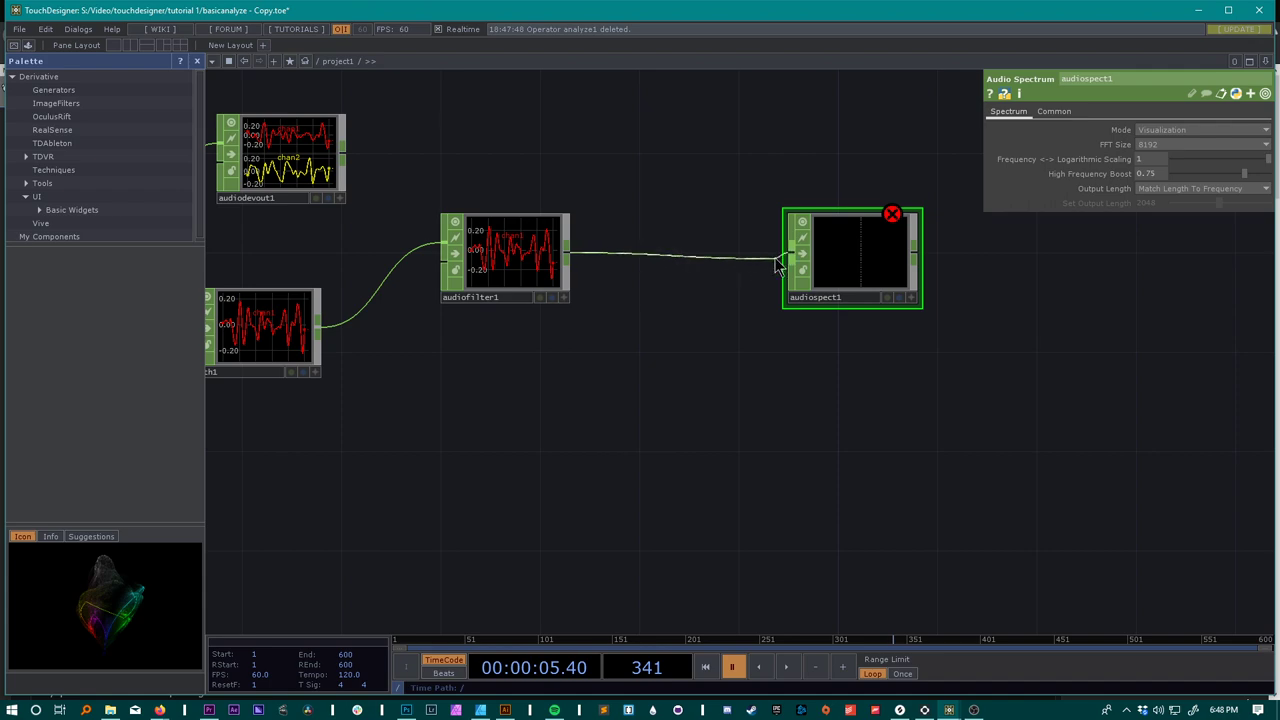
# Step: Set audiofilter1 to High Pass with a Filter Cutoff of 4.5, and pause playback
pyautogui.click(527, 260)
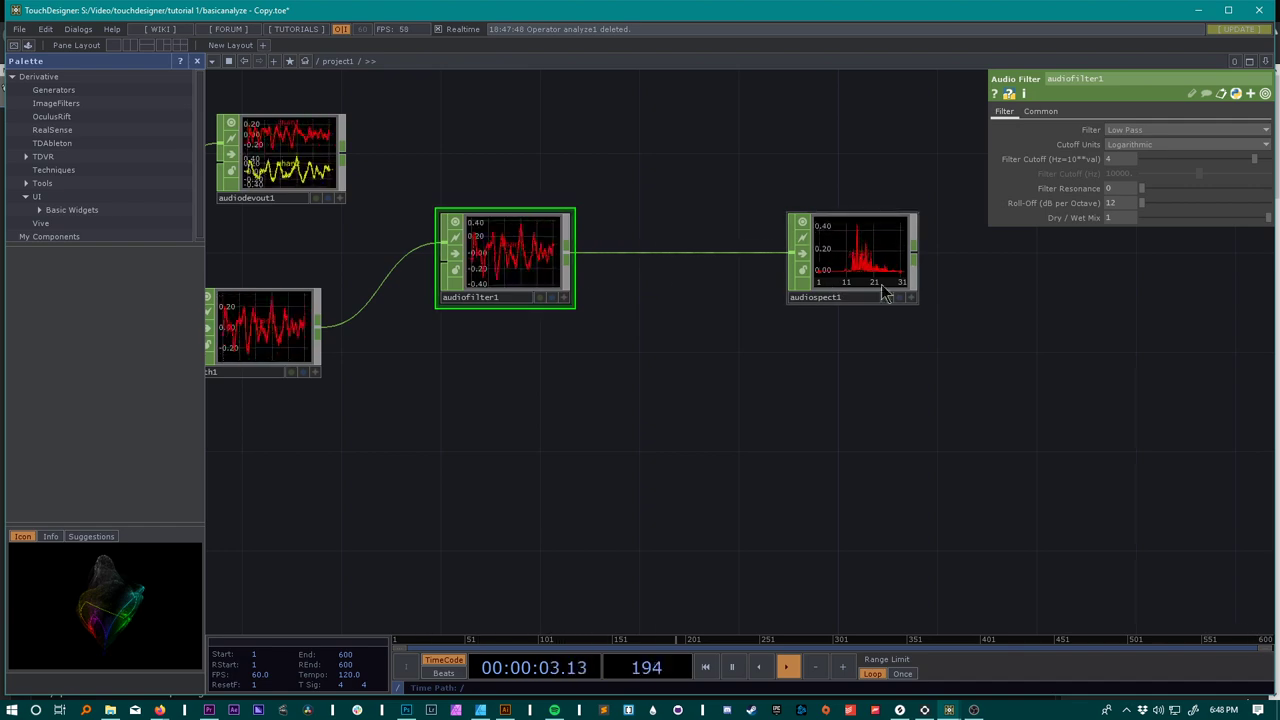
pyautogui.click(1138, 131)
pyautogui.click(1140, 146)
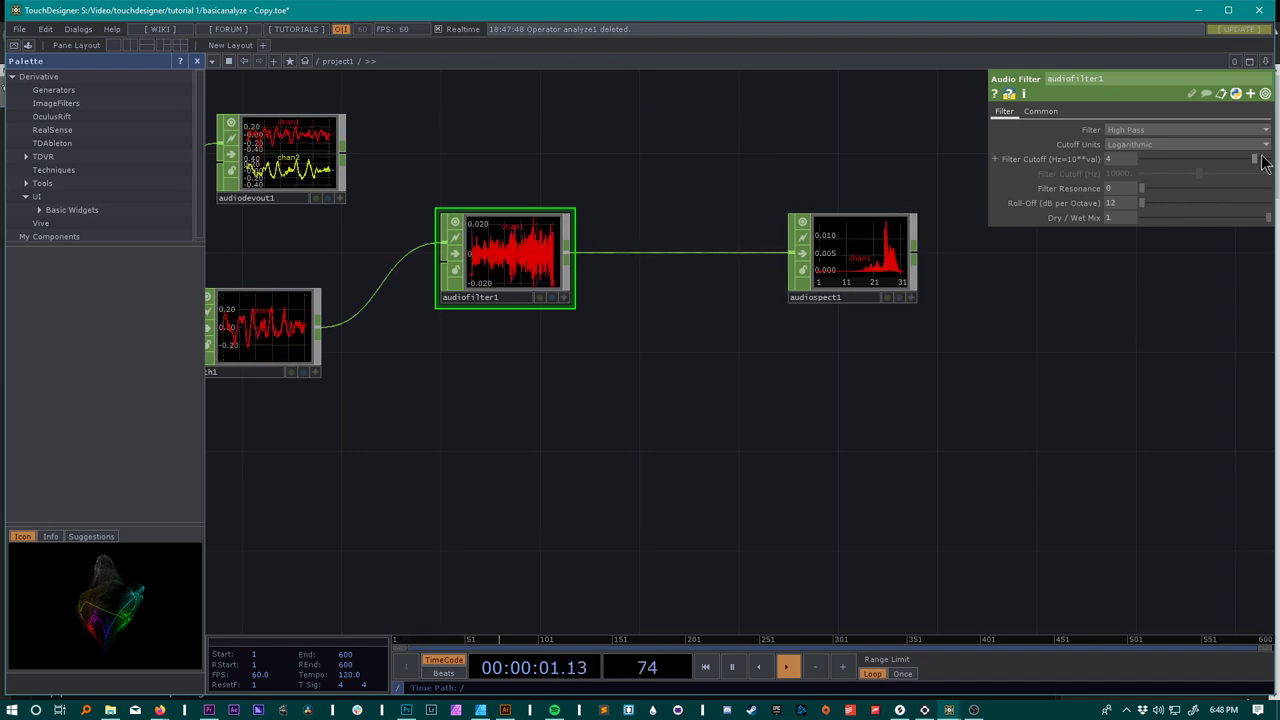
pyautogui.moveTo(1262, 163)
pyautogui.mouseDown()
pyautogui.moveTo(1240, 170)
pyautogui.moveTo(1261, 172)
pyautogui.mouseUp()
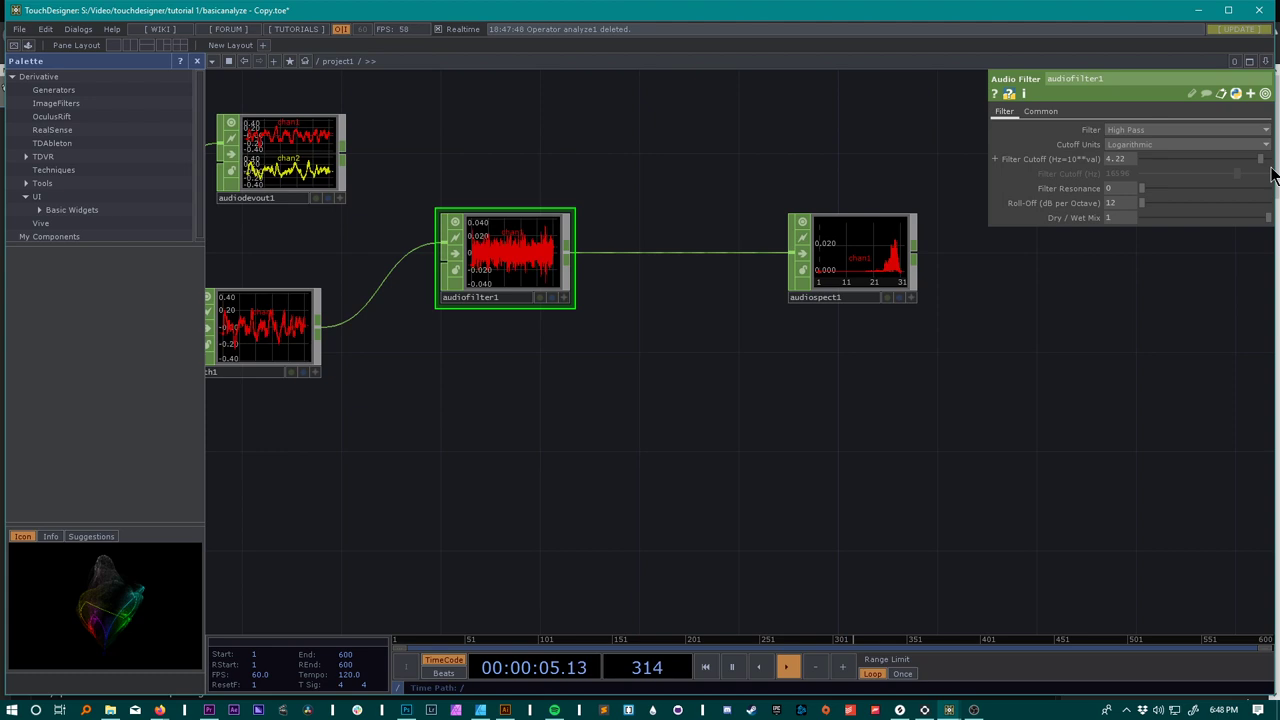
pyautogui.moveTo(841, 181); pyautogui.dragTo(740, 191)
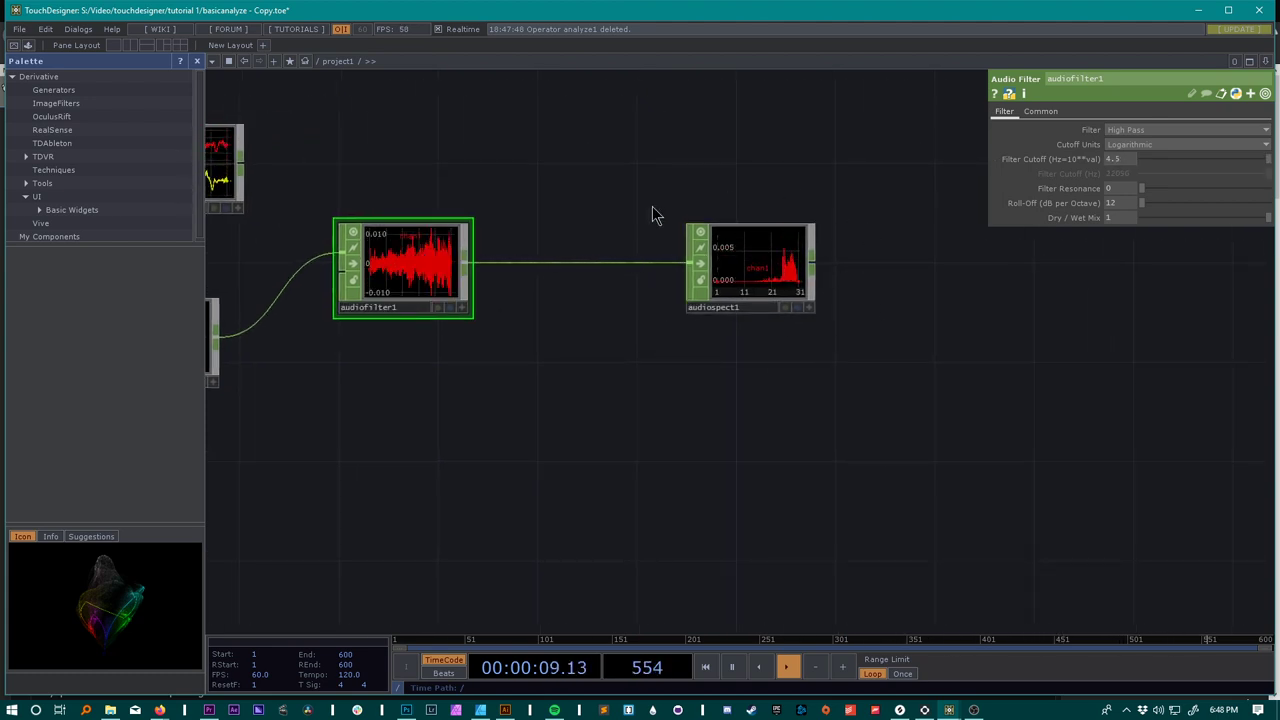
pyautogui.press('space')
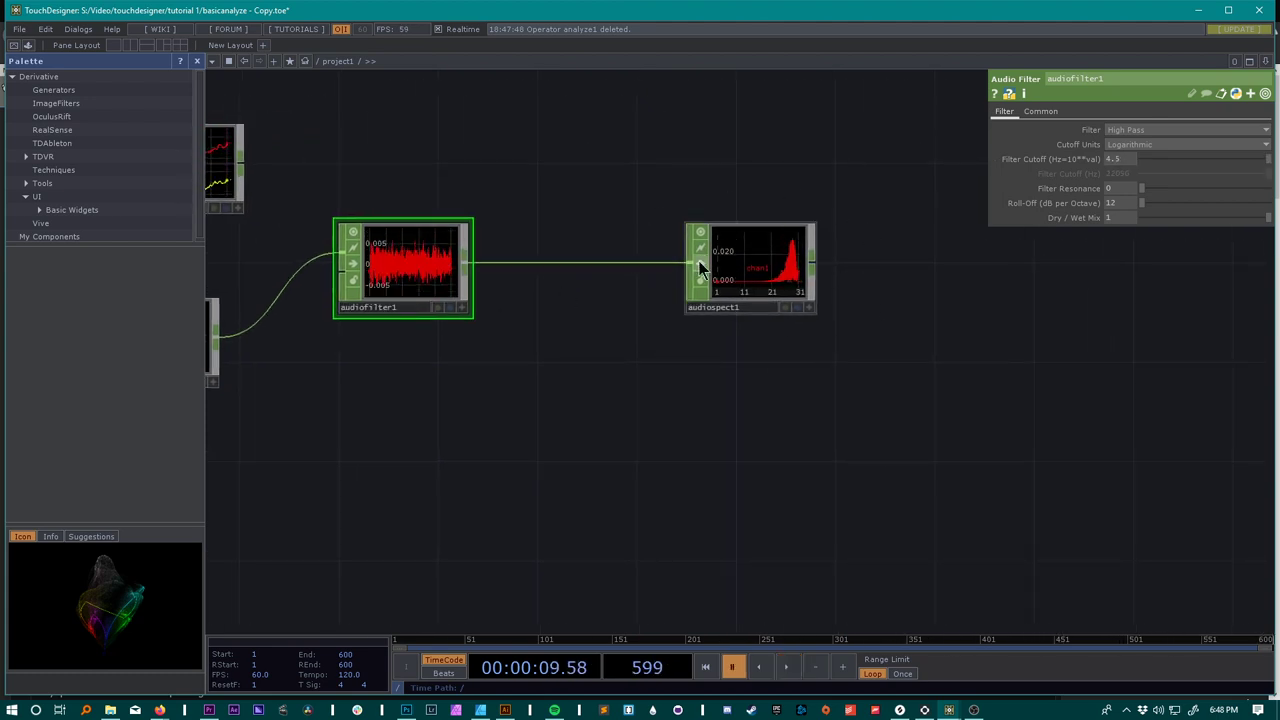
# Step: Insert a Math CHOP on the wire between audiofilter1 and audiospect1, aligned in line with both nodes
pyautogui.rightClick(590, 264)
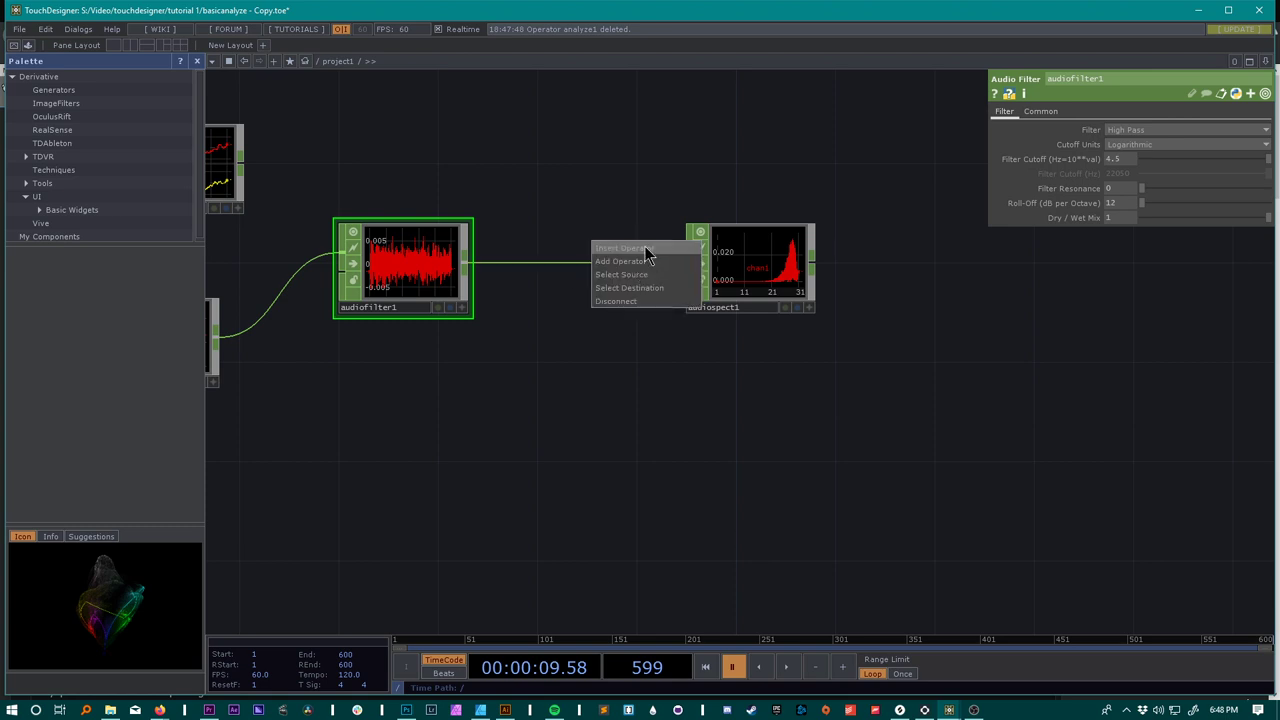
pyautogui.click(645, 249)
pyautogui.click(688, 157)
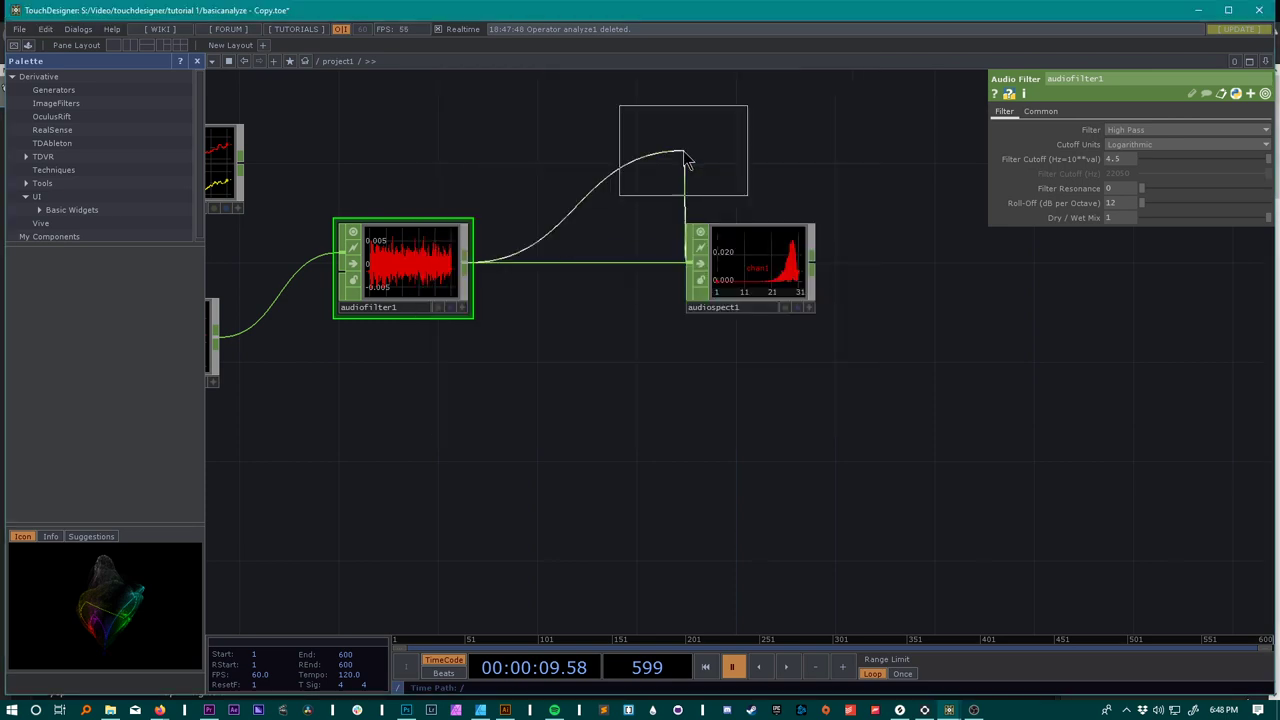
pyautogui.click(584, 265)
pyautogui.moveTo(572, 262); pyautogui.dragTo(586, 340)
pyautogui.moveTo(586, 340); pyautogui.dragTo(598, 272)
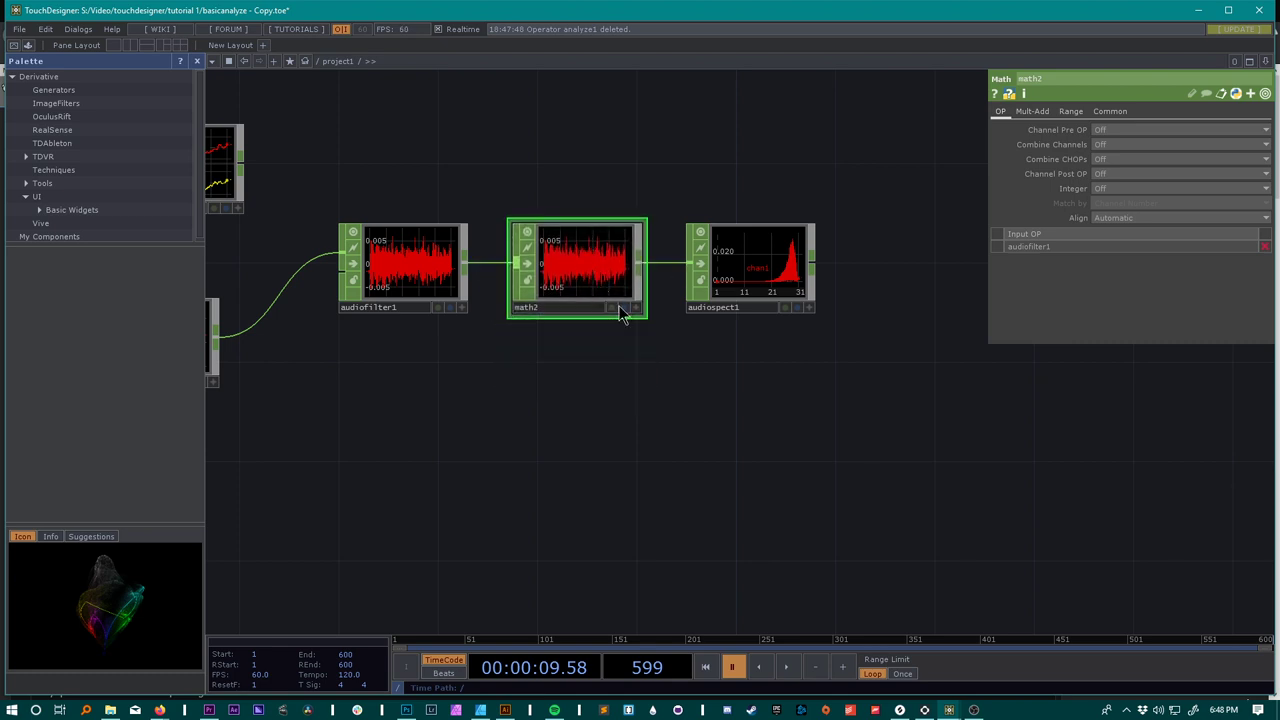
# Step: Set math2's Multiply to 100 to amplify the filtered audio signal
pyautogui.click(1034, 111)
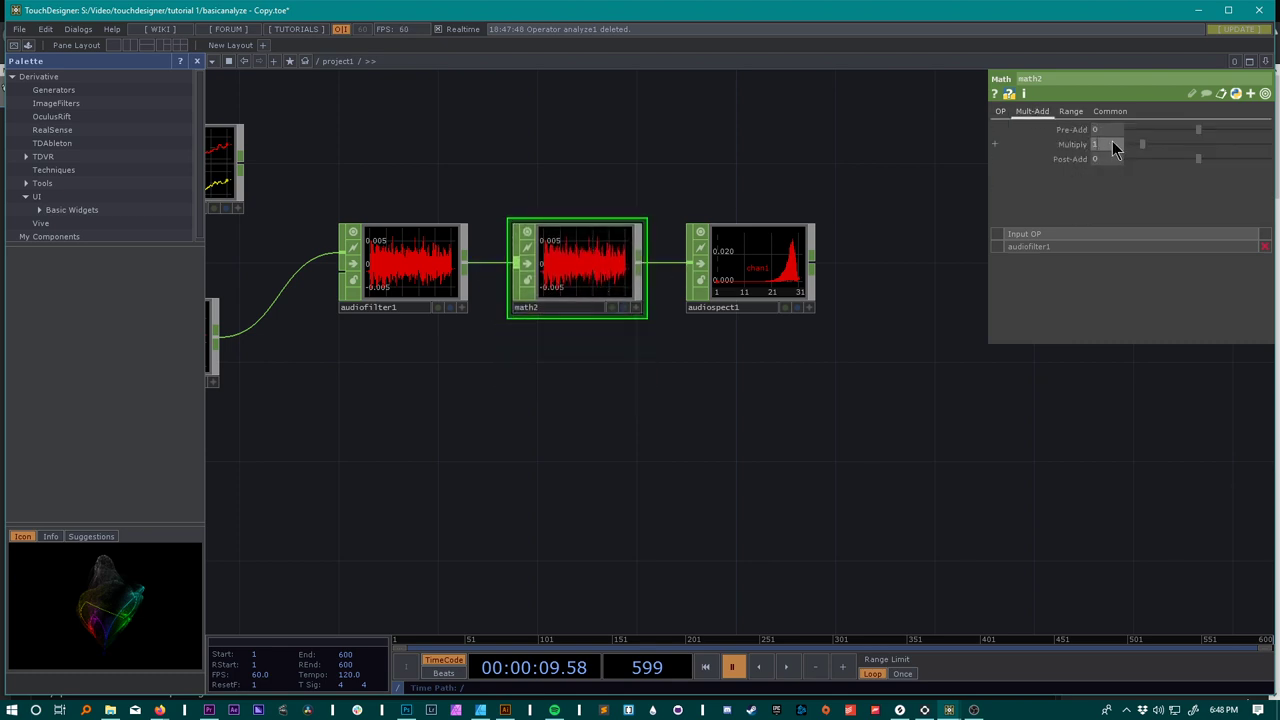
pyautogui.write('100')
pyautogui.press('Return')
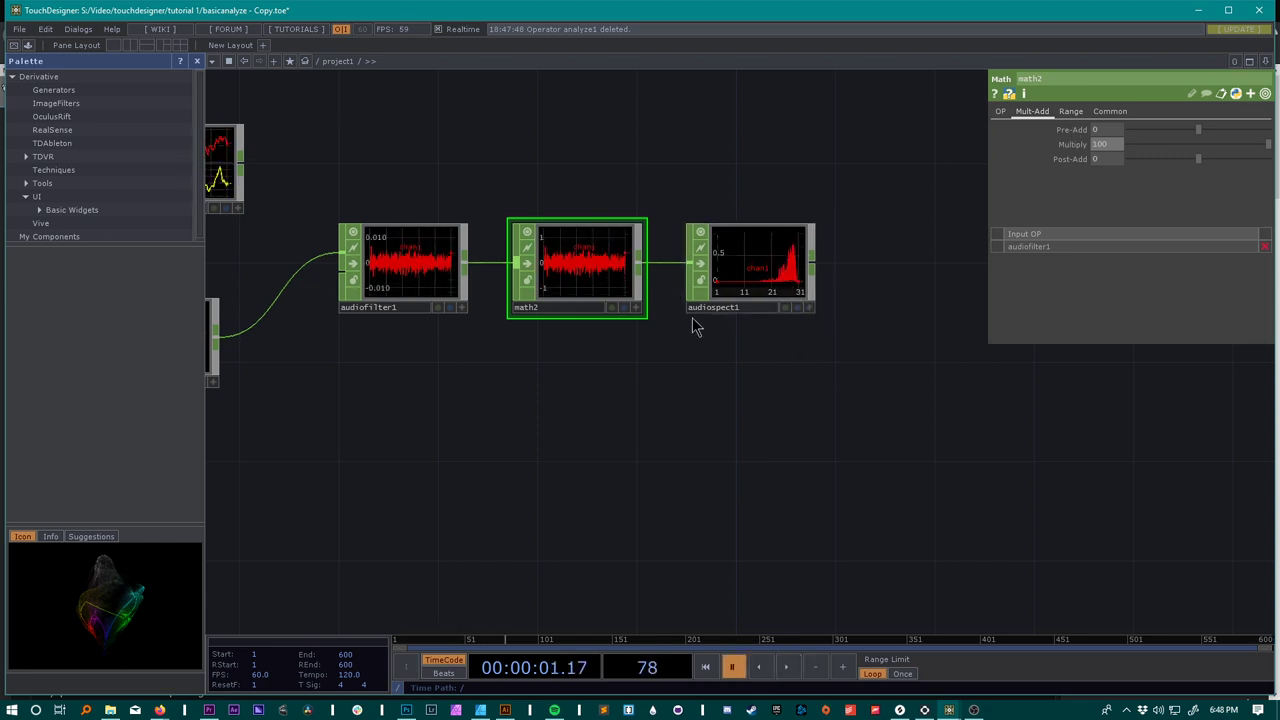
# Step: Add an Analyze CHOP to the right of audiospect1 and wire the spectrum's output into it
pyautogui.moveTo(862, 229); pyautogui.dragTo(658, 247)
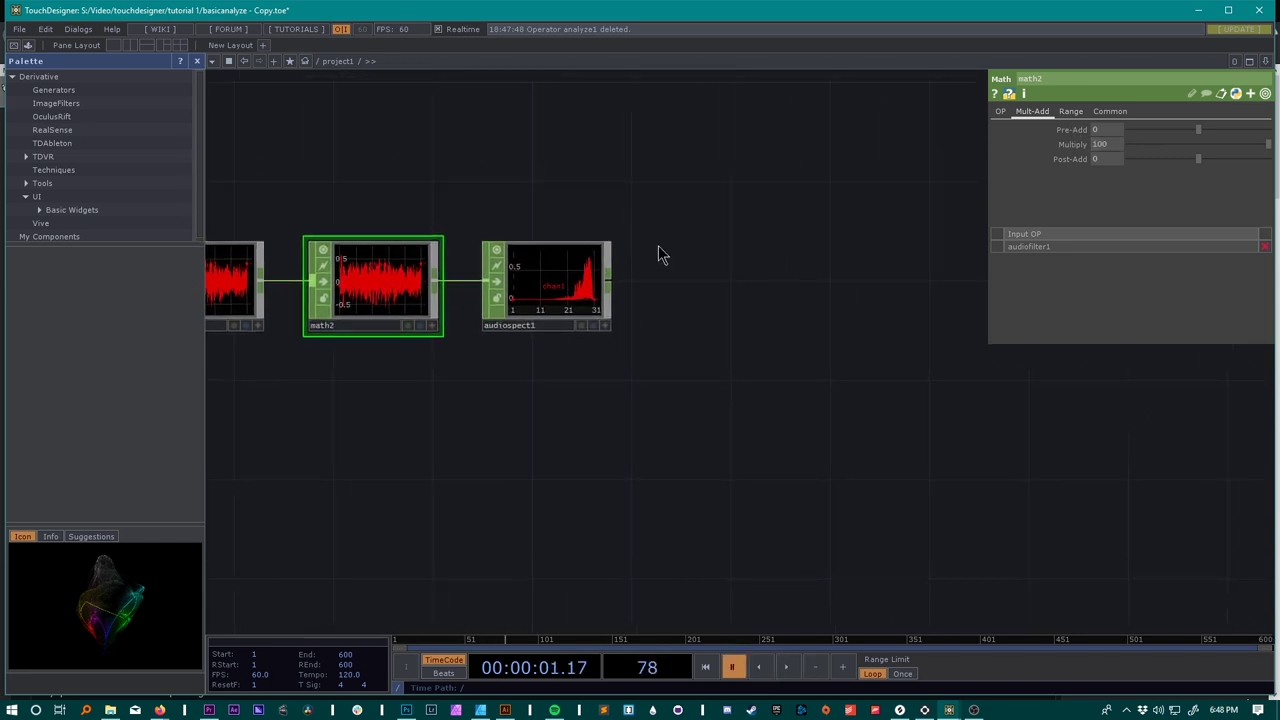
pyautogui.moveTo(759, 243); pyautogui.dragTo(722, 237)
pyautogui.press('Tab')
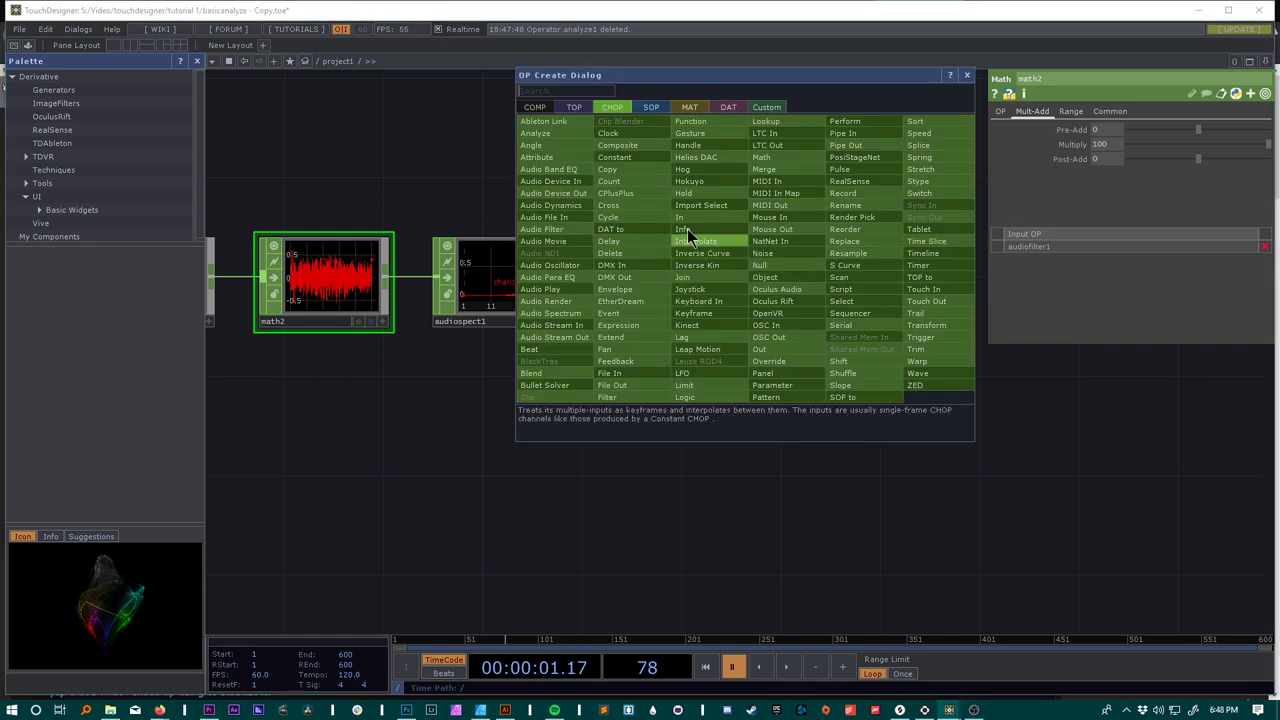
pyautogui.click(555, 141)
pyautogui.click(745, 283)
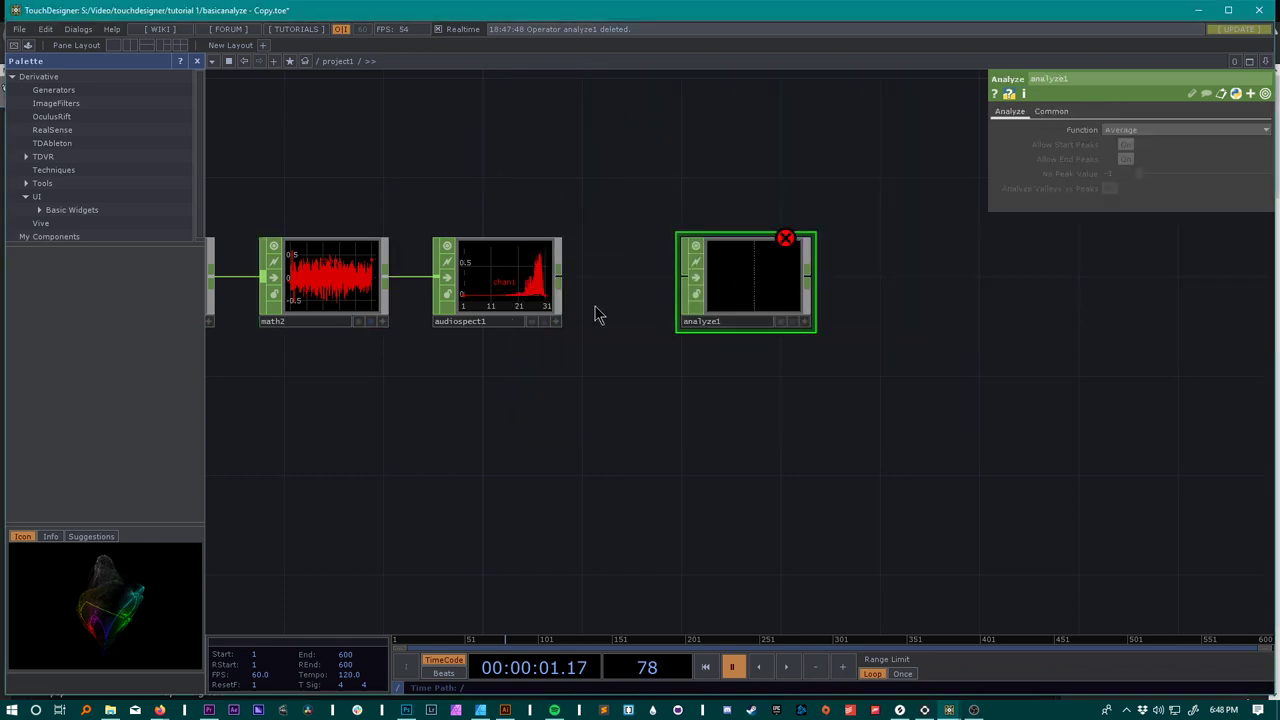
pyautogui.moveTo(558, 276); pyautogui.dragTo(683, 278)
pyautogui.moveTo(863, 274); pyautogui.dragTo(808, 269)
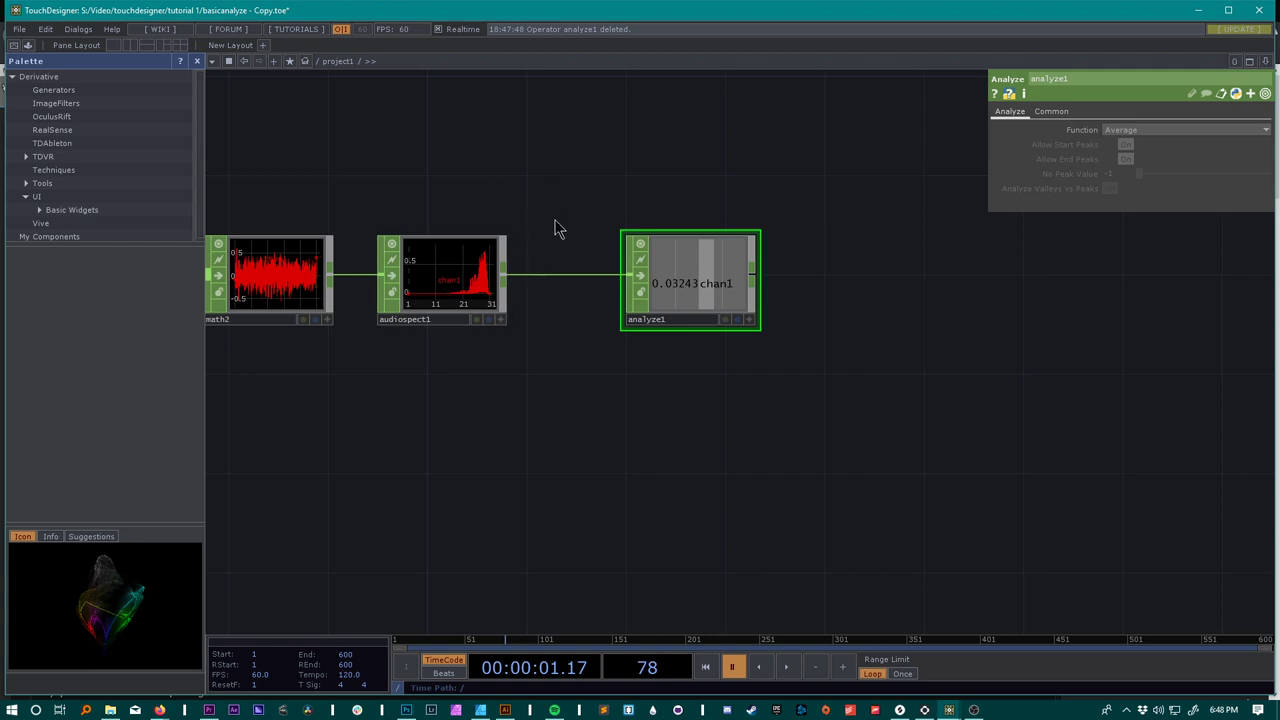
# Step: Play and pause the timeline to examine how analyze1's average value responds to the music
pyautogui.moveTo(514, 192); pyautogui.dragTo(492, 244)
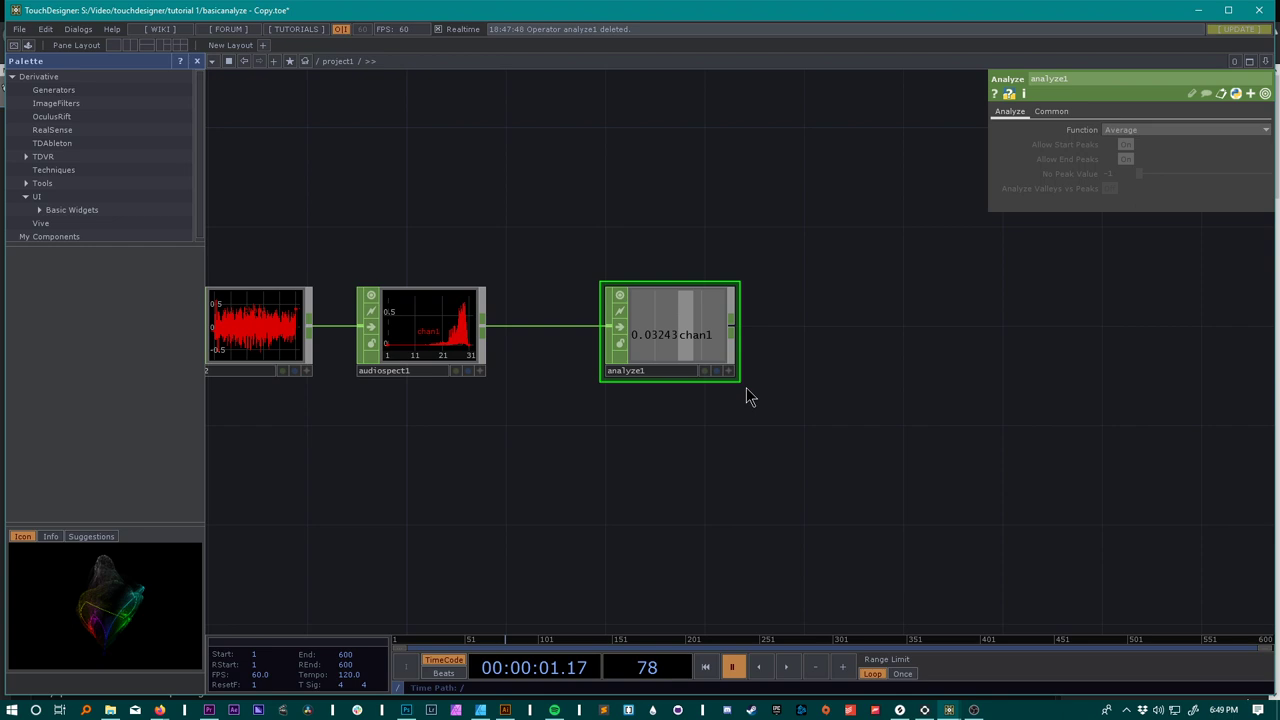
pyautogui.press('space')
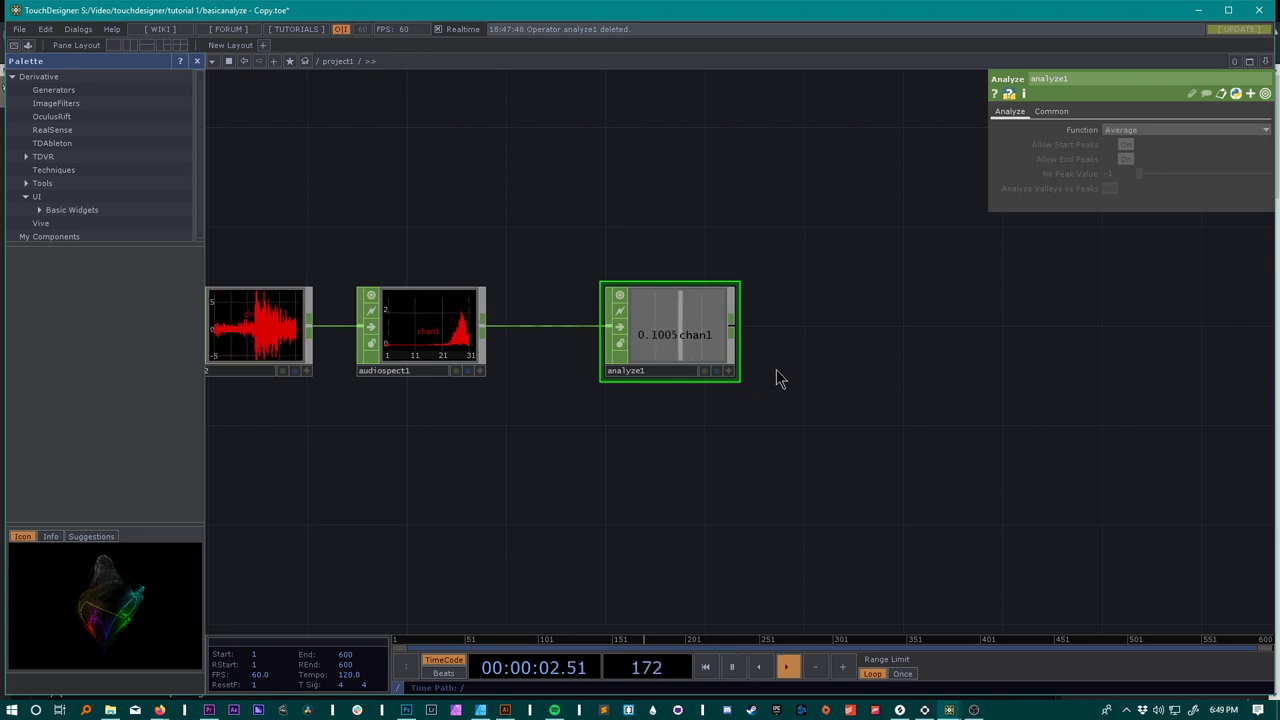
pyautogui.press('space')
pyautogui.moveTo(927, 385); pyautogui.dragTo(640, 400)
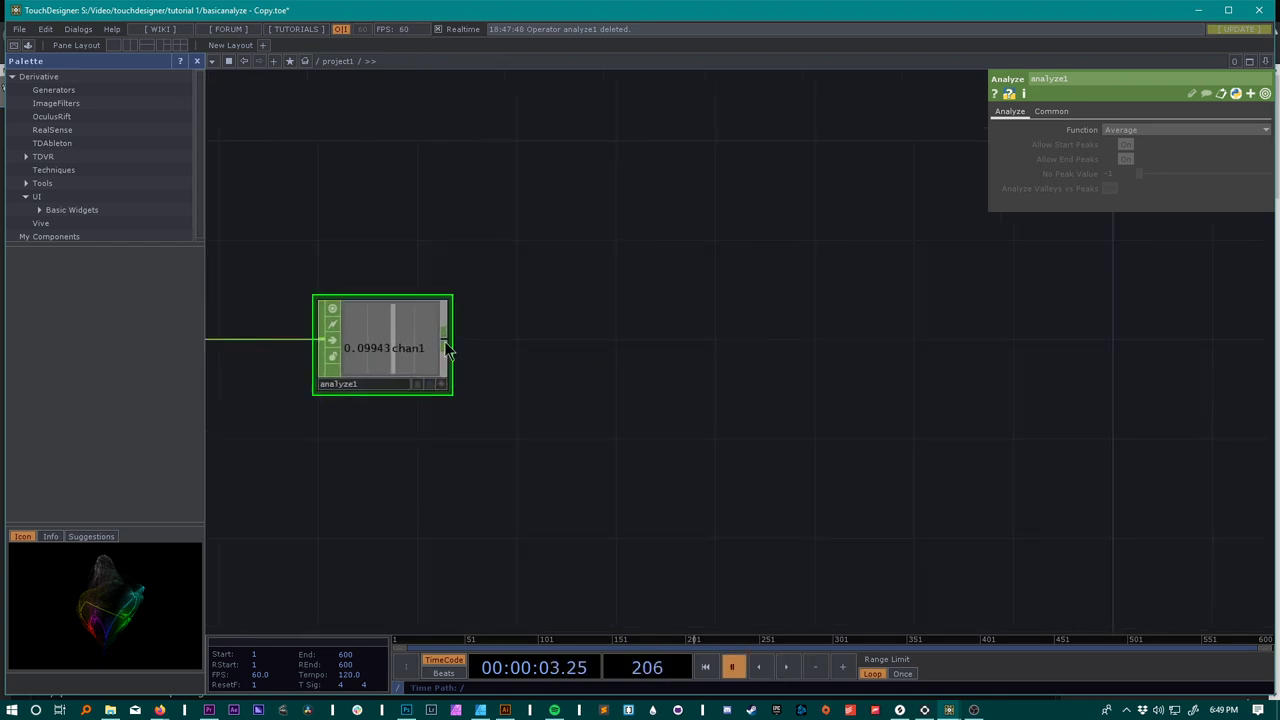
pyautogui.press('space')
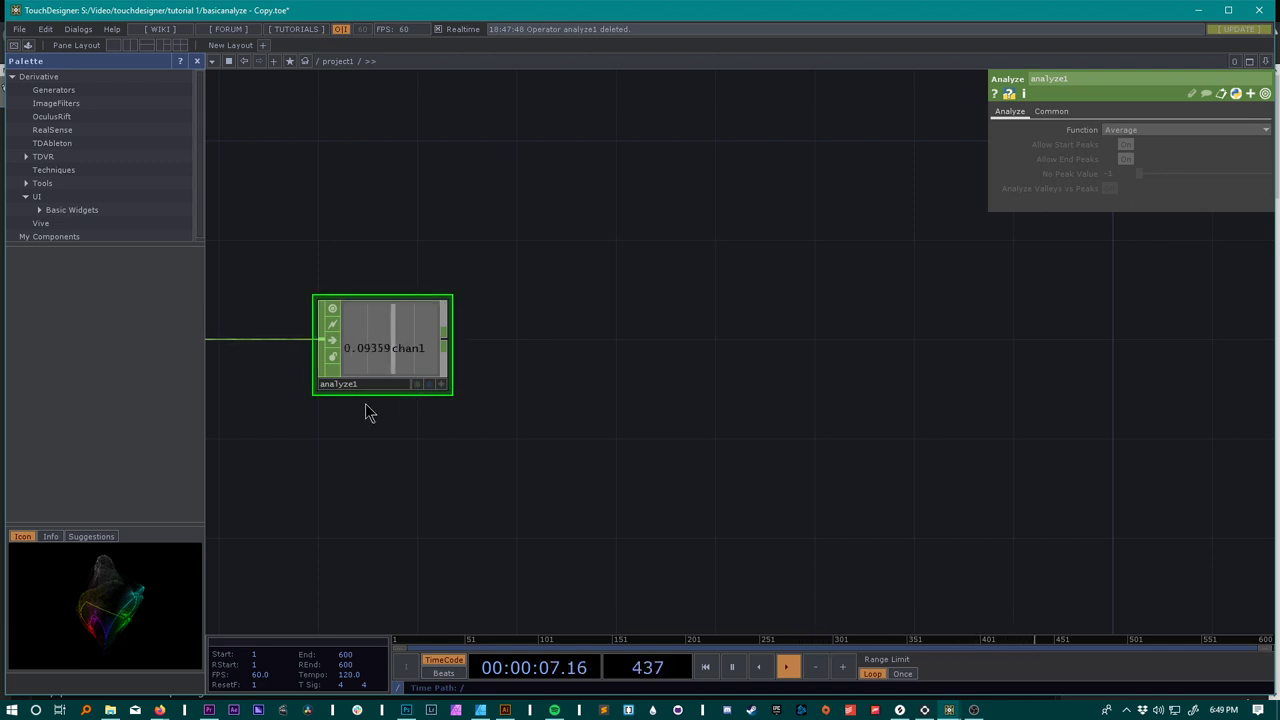
pyautogui.press('space')
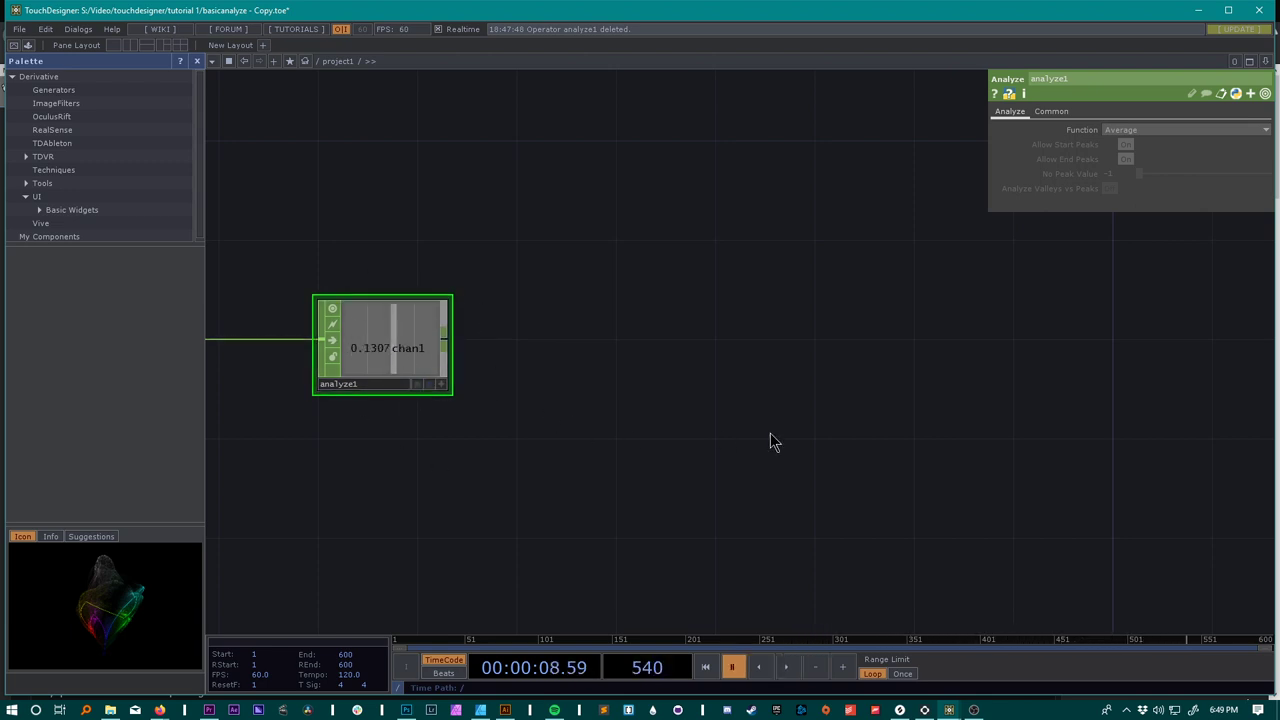
# Step: Add a Count CHOP to the right of analyze1 and wire analyze1 into its first input
pyautogui.moveTo(754, 413); pyautogui.dragTo(716, 400)
pyautogui.press('Tab')
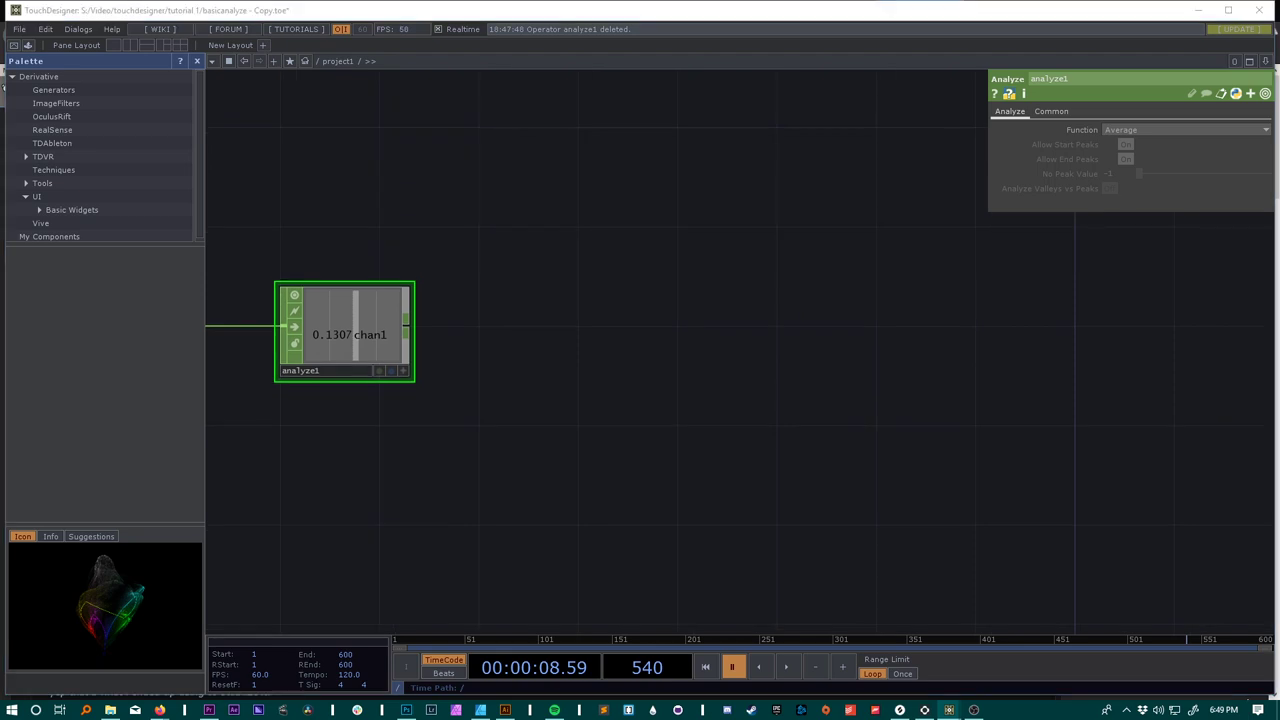
pyautogui.press('Tab')
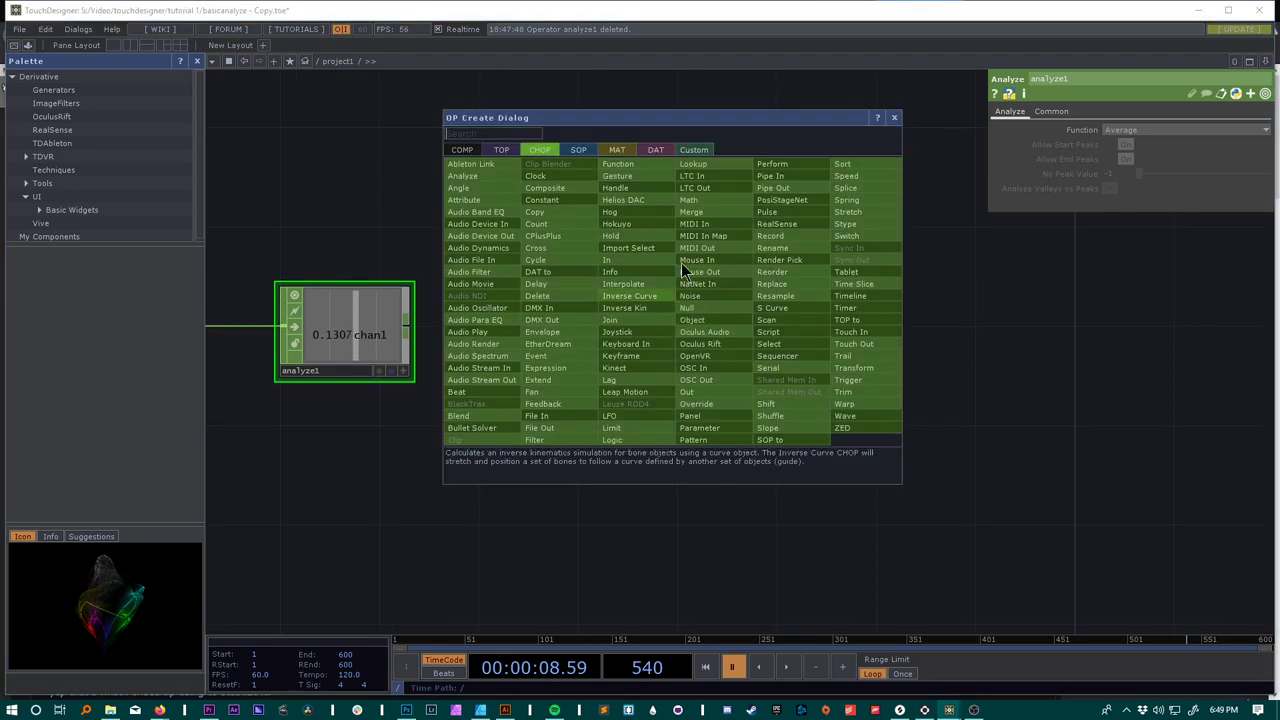
pyautogui.click(568, 219)
pyautogui.click(733, 340)
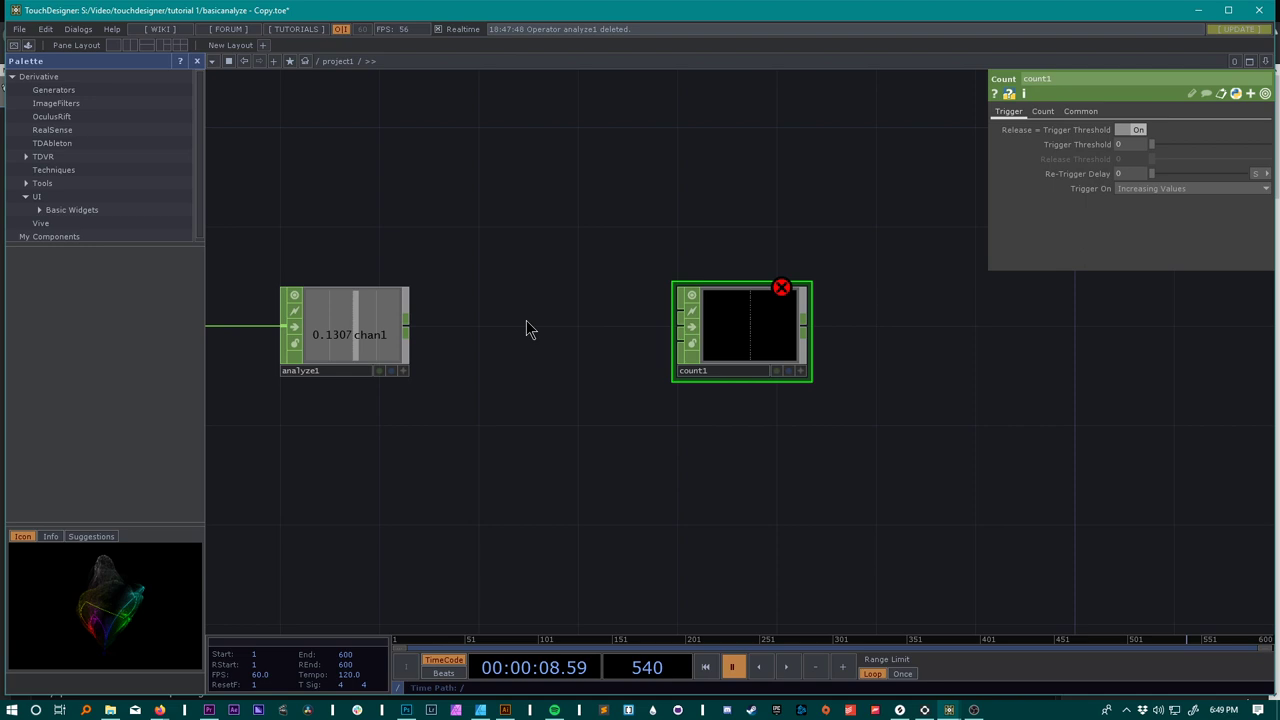
pyautogui.click(704, 328)
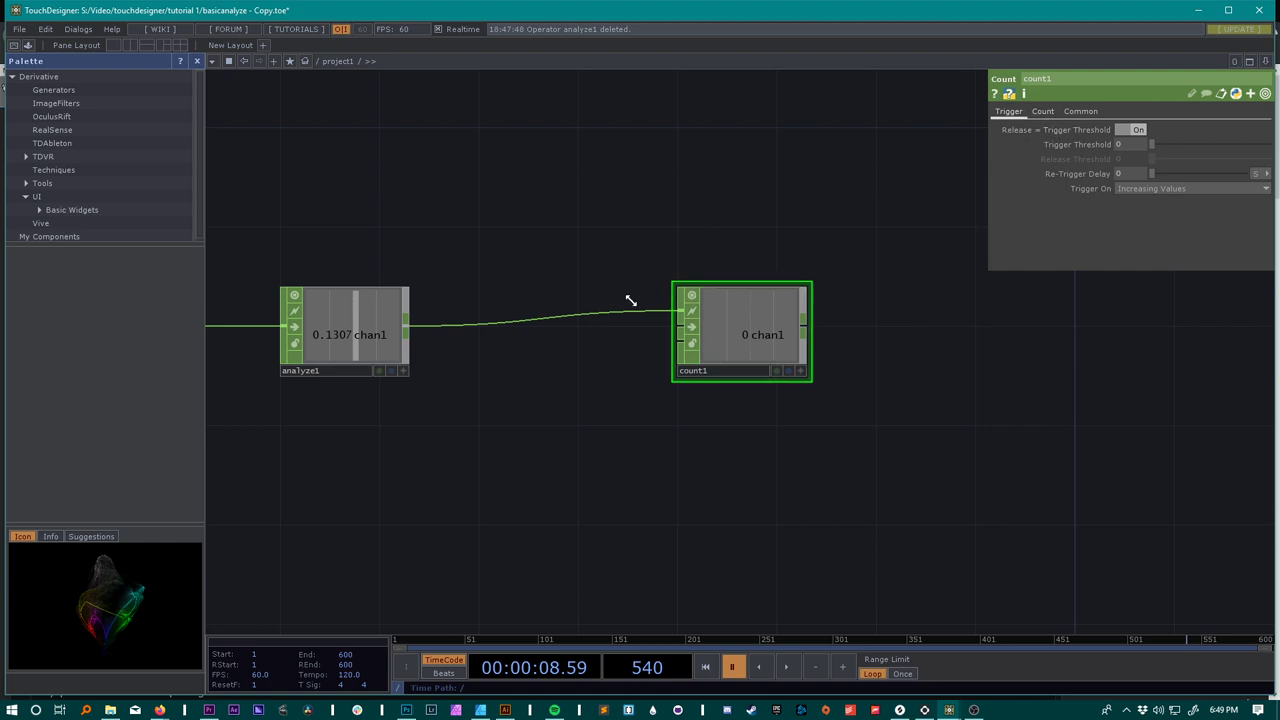
# Step: Set count1's Limit to Loop Min/Max
pyautogui.press('space')
pyautogui.press('space')
pyautogui.click(1043, 111)
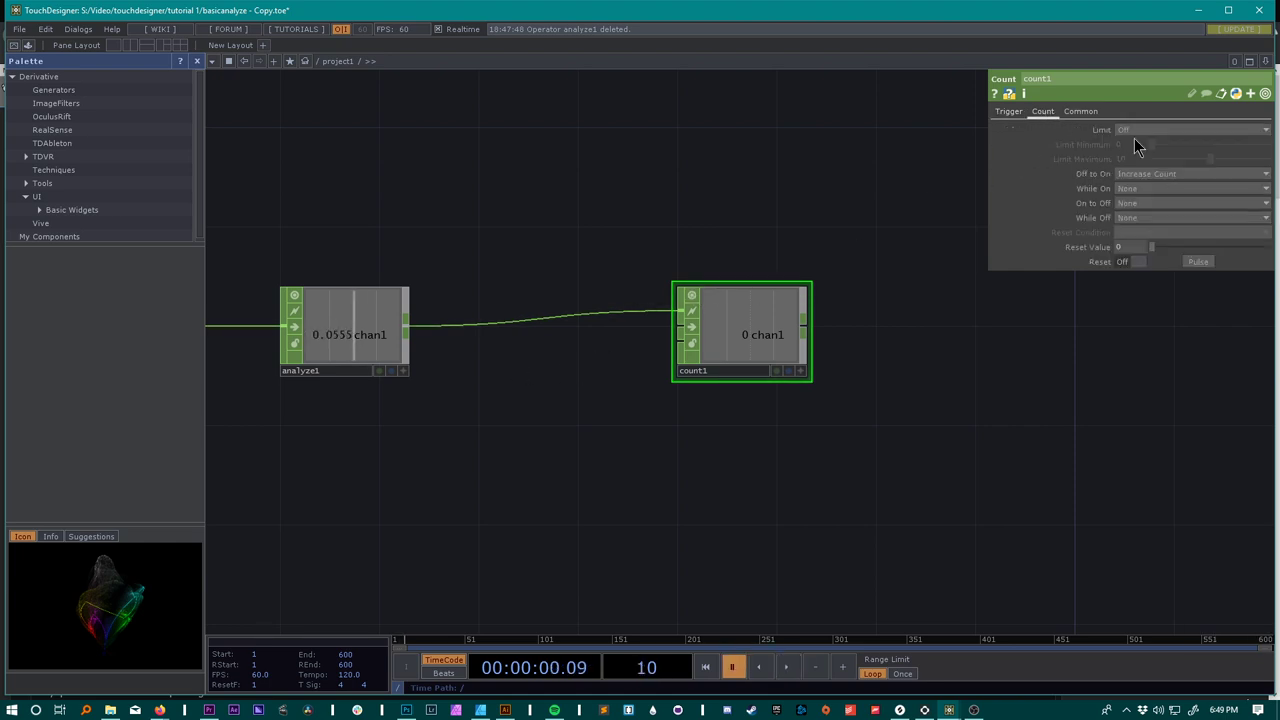
pyautogui.click(1158, 155)
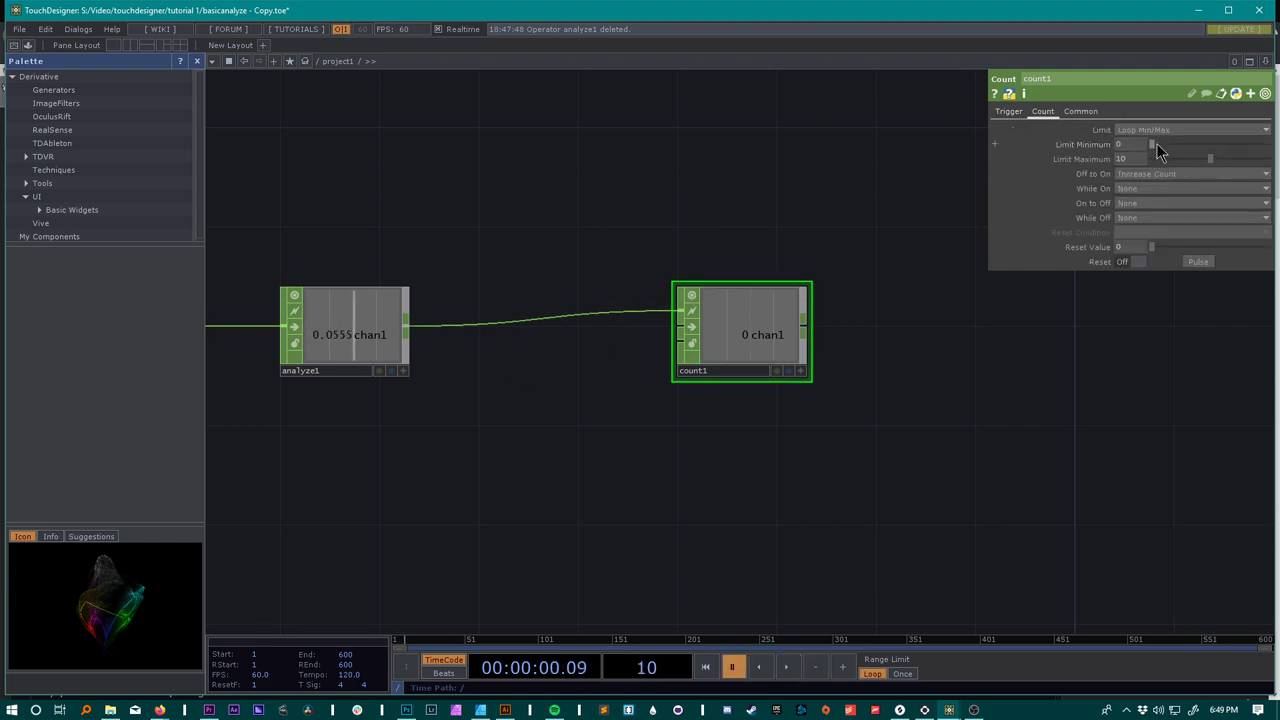
# Step: Open count1's trigger settings and play the timeline to compare analyze1's values against the trigger threshold
pyautogui.click(1012, 111)
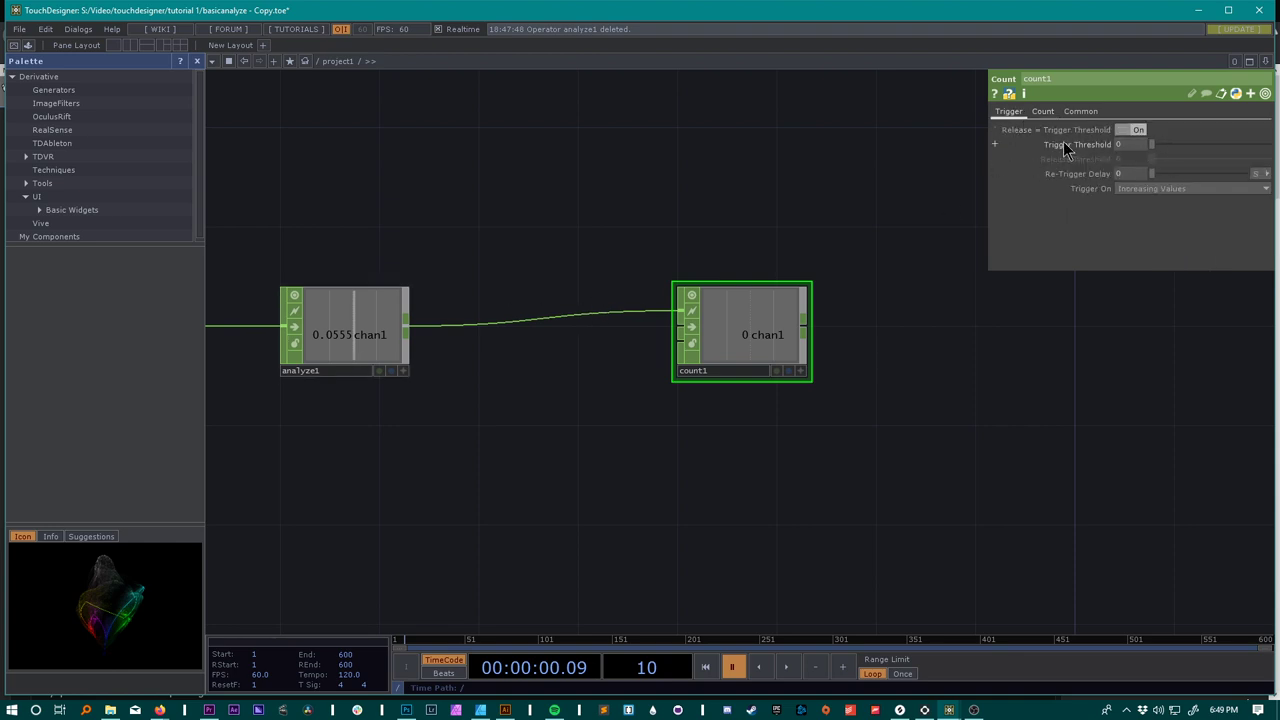
pyautogui.press('space')
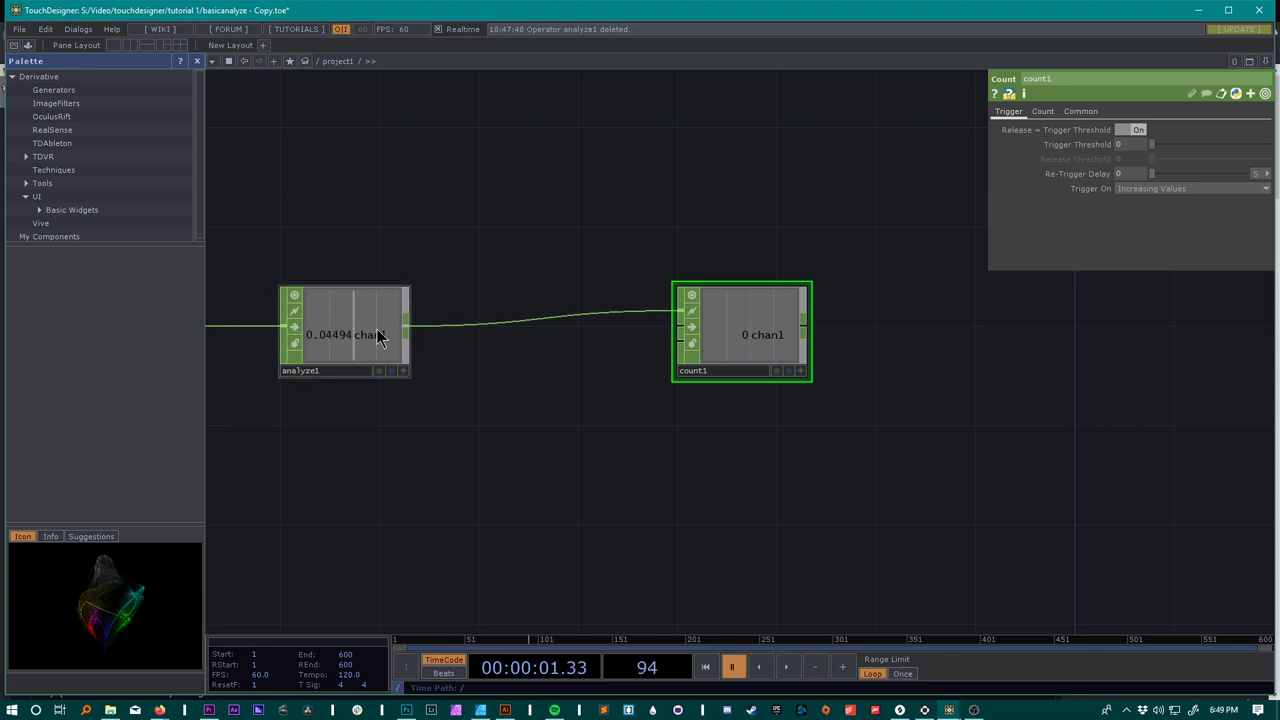
pyautogui.press('space')
pyautogui.hotkey('ctrl', 'z')
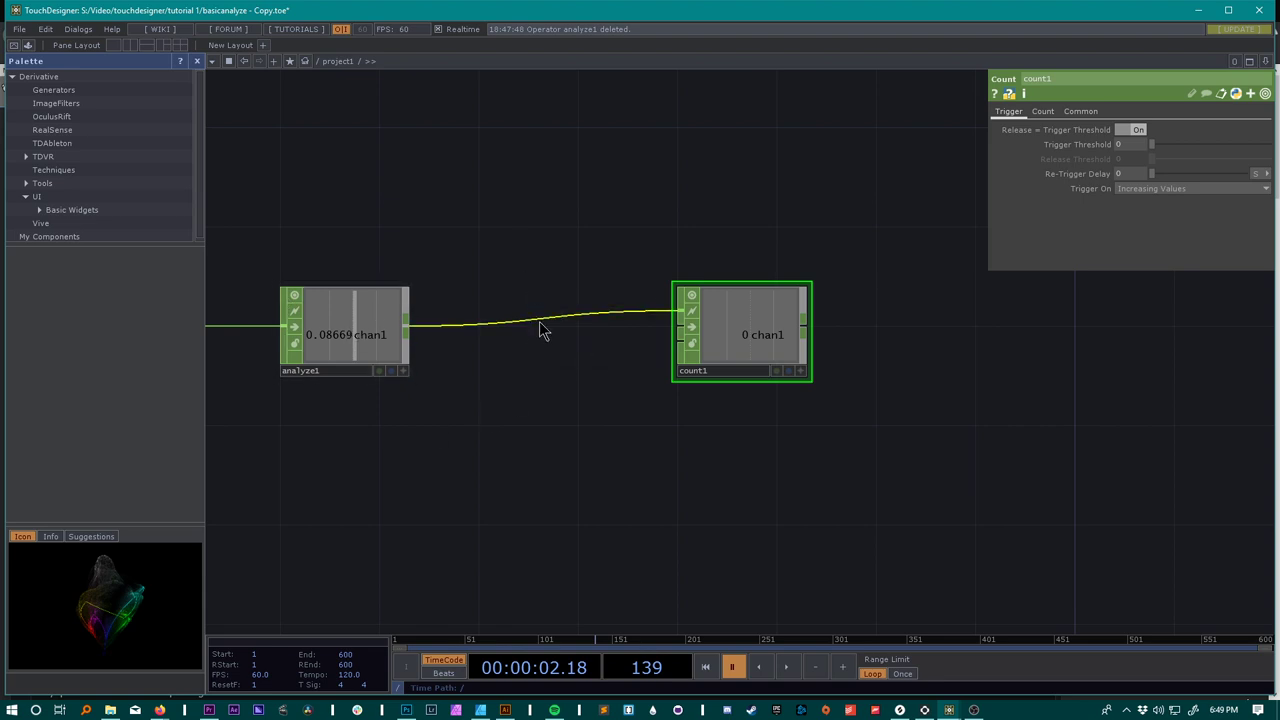
# Step: Insert a Math CHOP on the wire between analyze1 and count1
pyautogui.rightClick(546, 321)
pyautogui.click(595, 313)
pyautogui.click(627, 210)
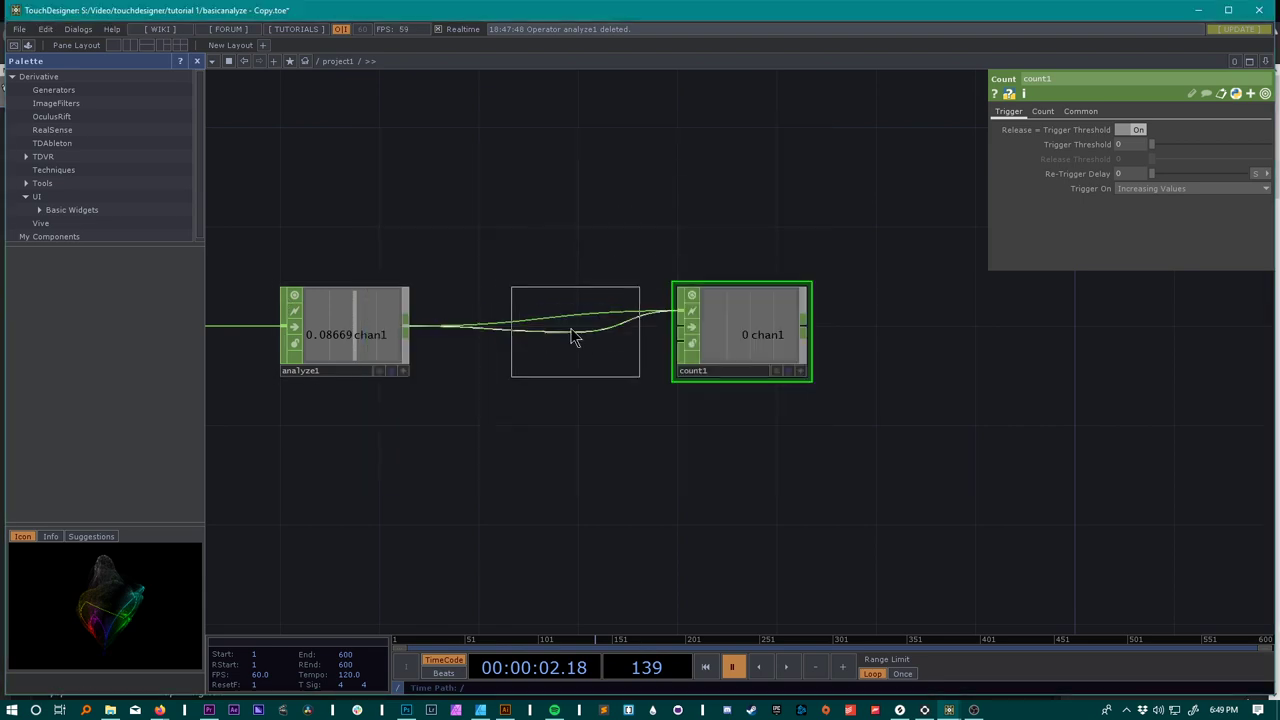
pyautogui.click(545, 335)
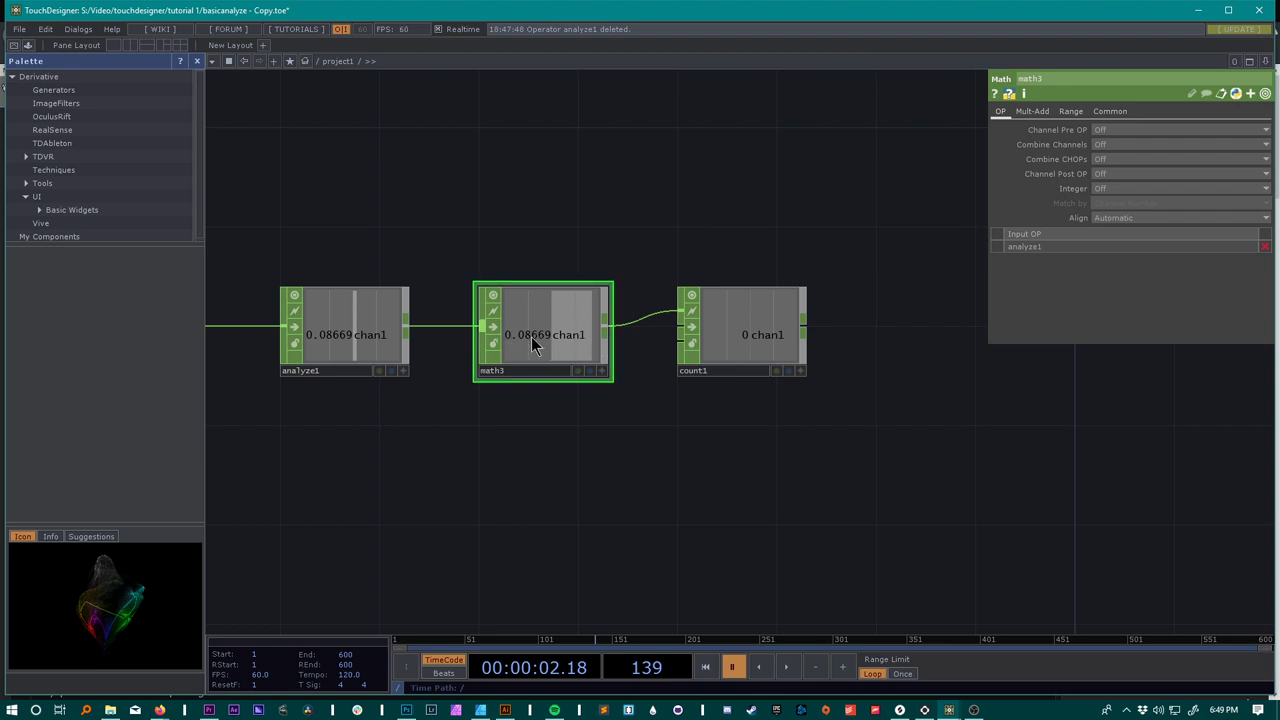
# Step: Set math3's Multiply to 100 to scale up the analyzed value
pyautogui.click(1036, 112)
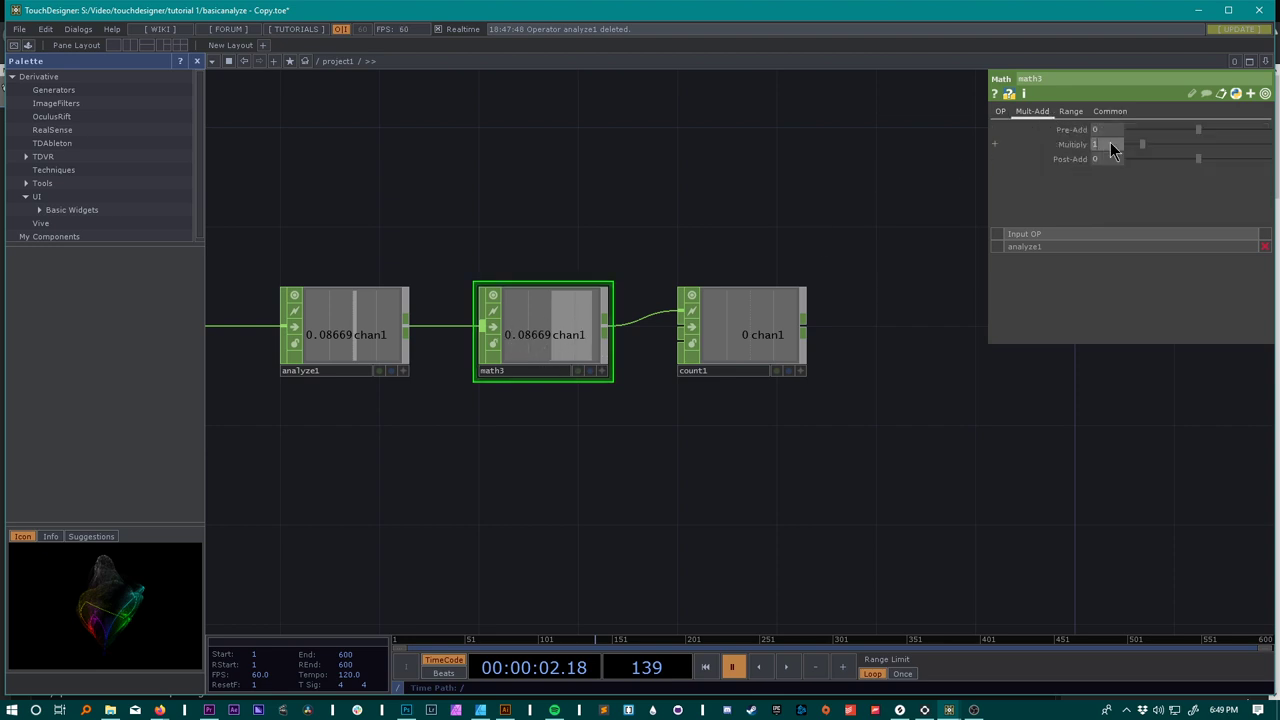
pyautogui.write('100')
pyautogui.press('Return')
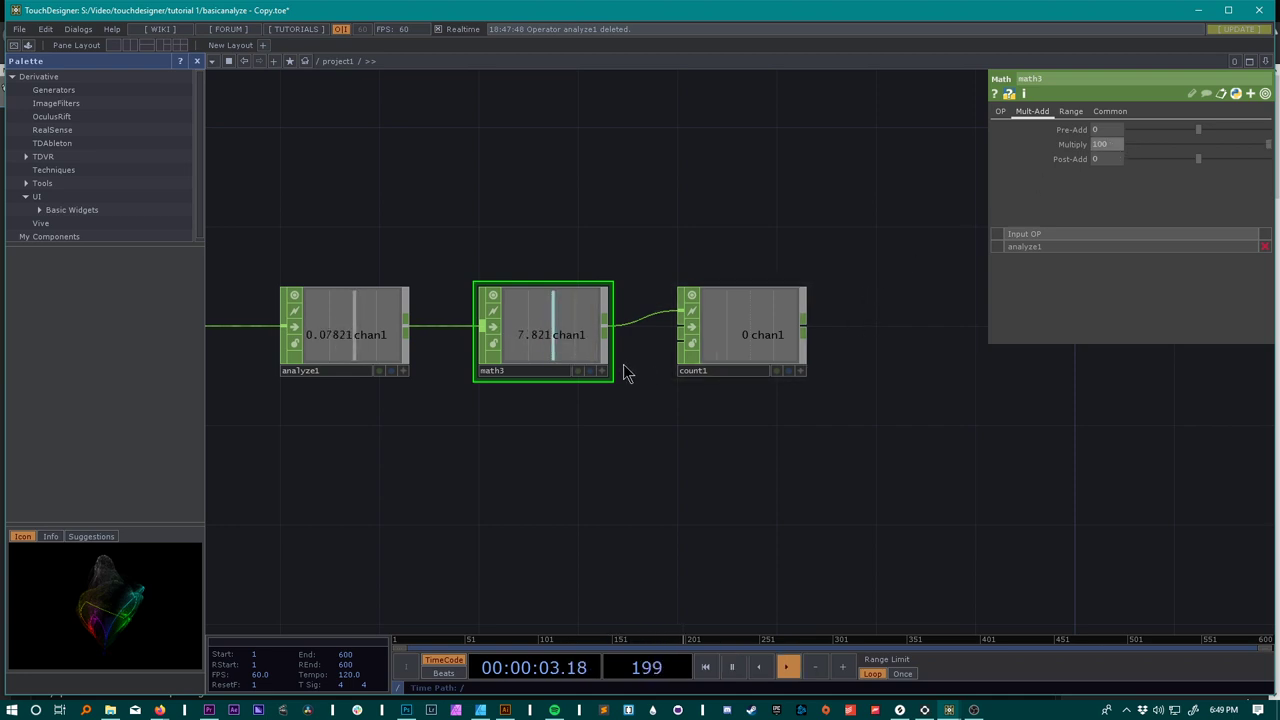
# Step: Play and pause the timeline to gauge the peak values of math3's output
pyautogui.press('space')
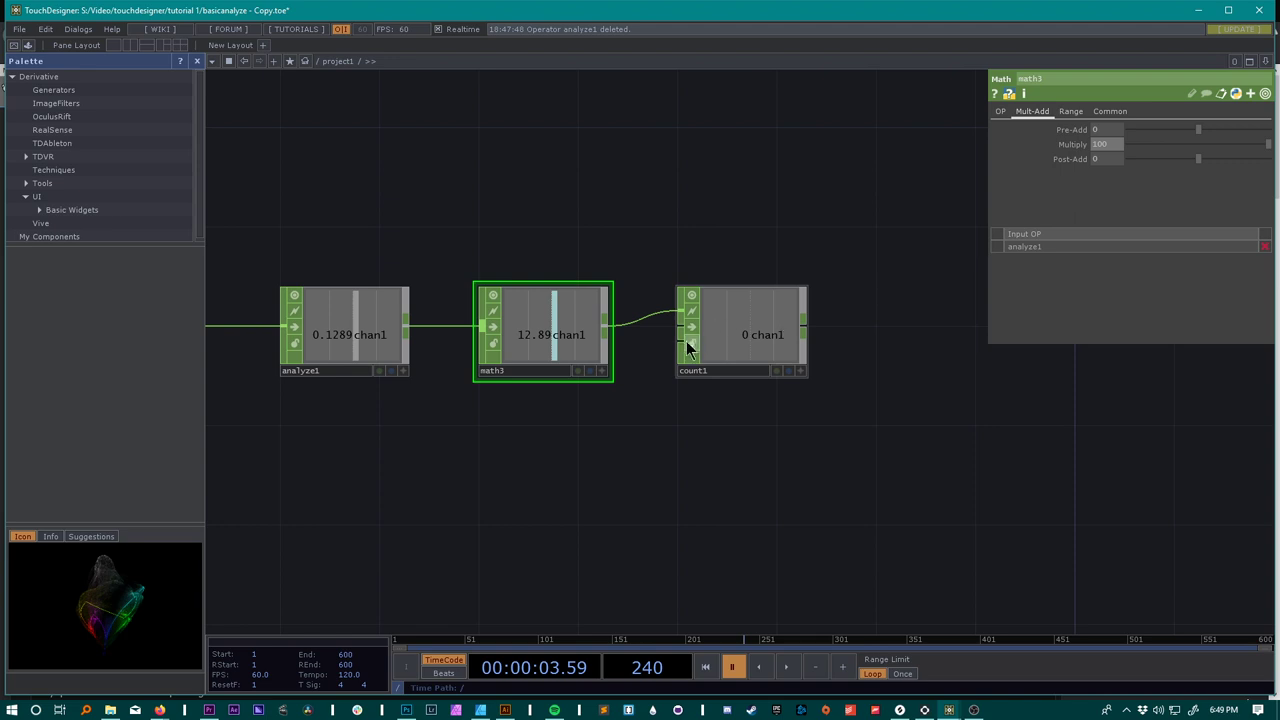
pyautogui.press('space')
pyautogui.press('space')
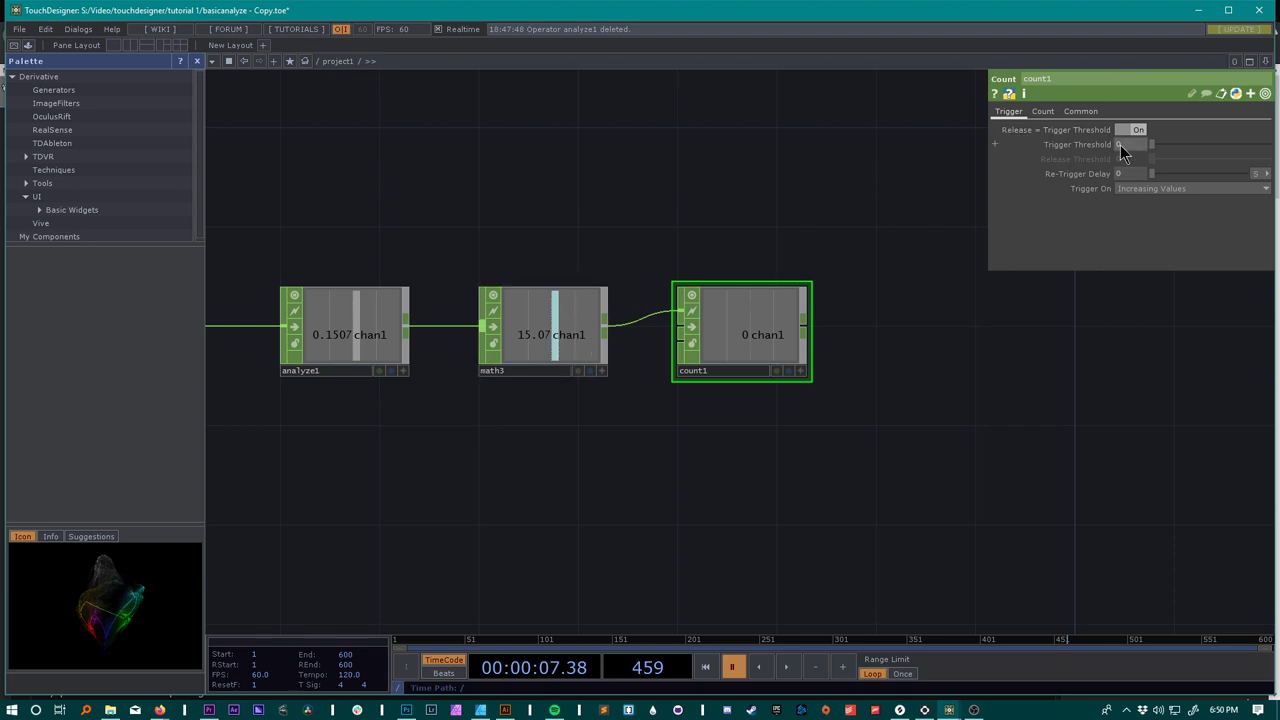
# Step: Set count1's Trigger Threshold to 20 and play the timeline to check that it counts the peaks
pyautogui.write('15')
pyautogui.press('Return')
pyautogui.press('space')
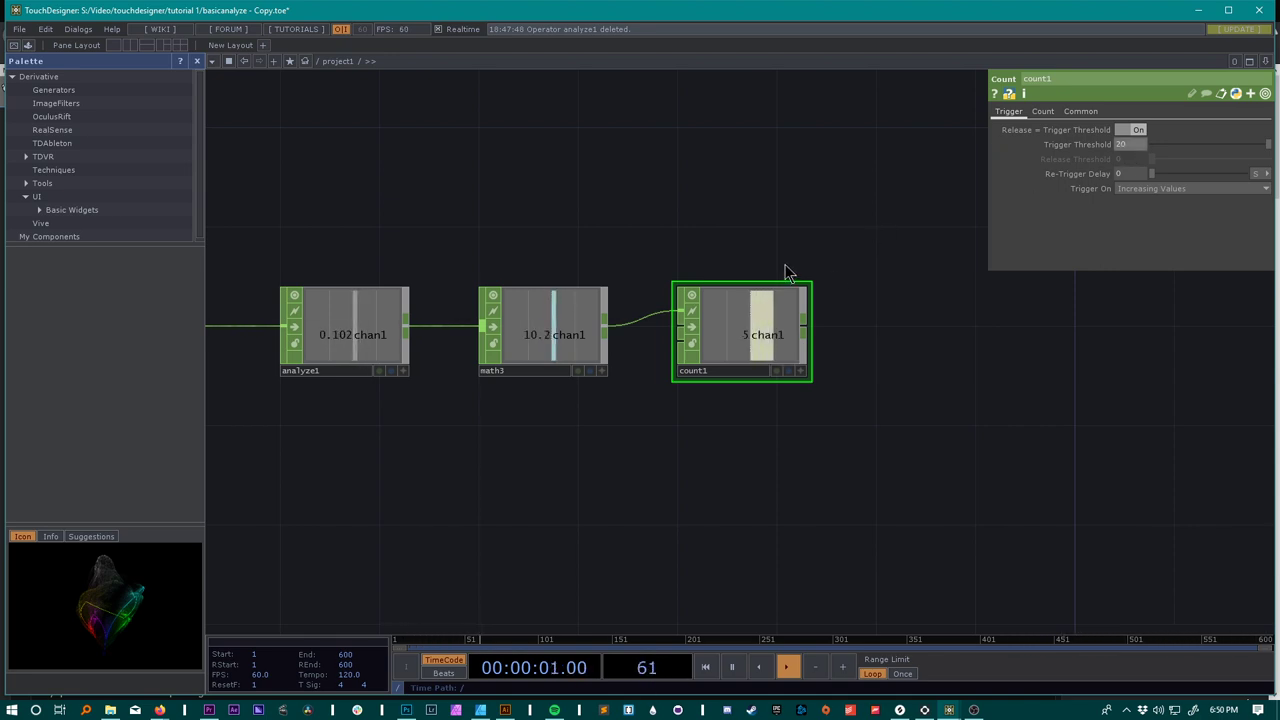
pyautogui.press('space')
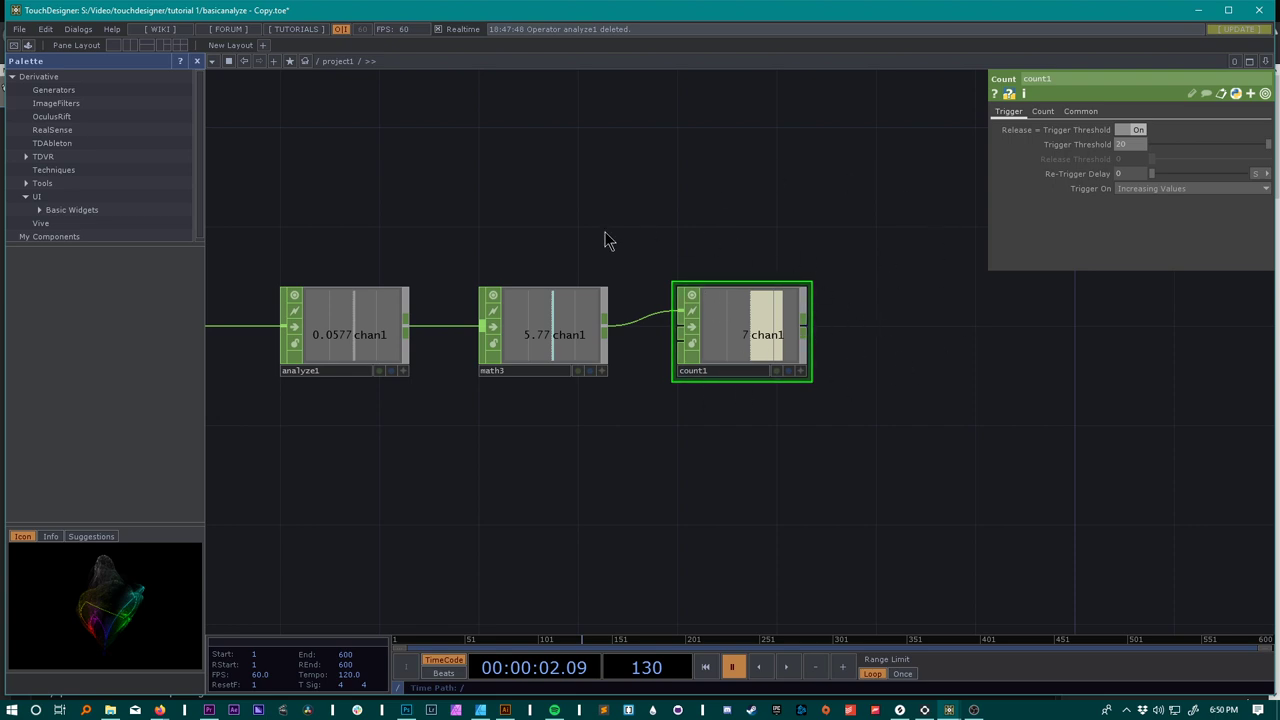
pyautogui.scroll(-5, 711, 211)
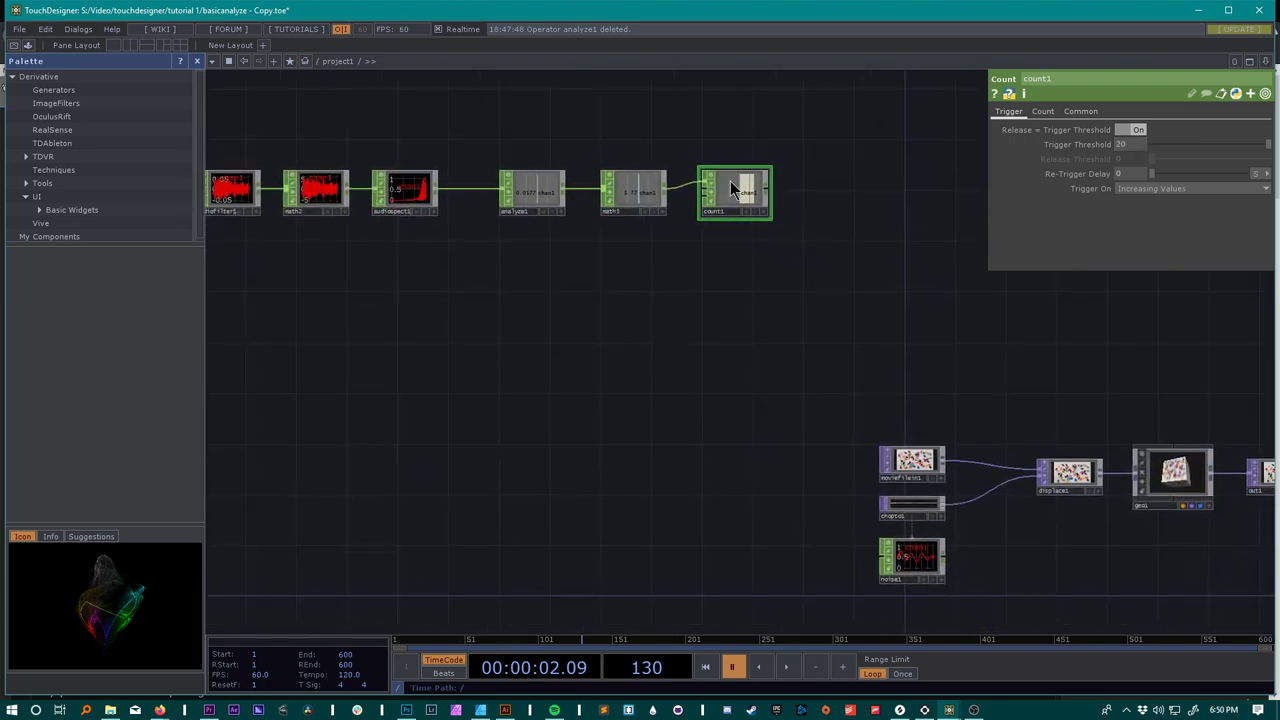
pyautogui.scroll(5, 763, 243)
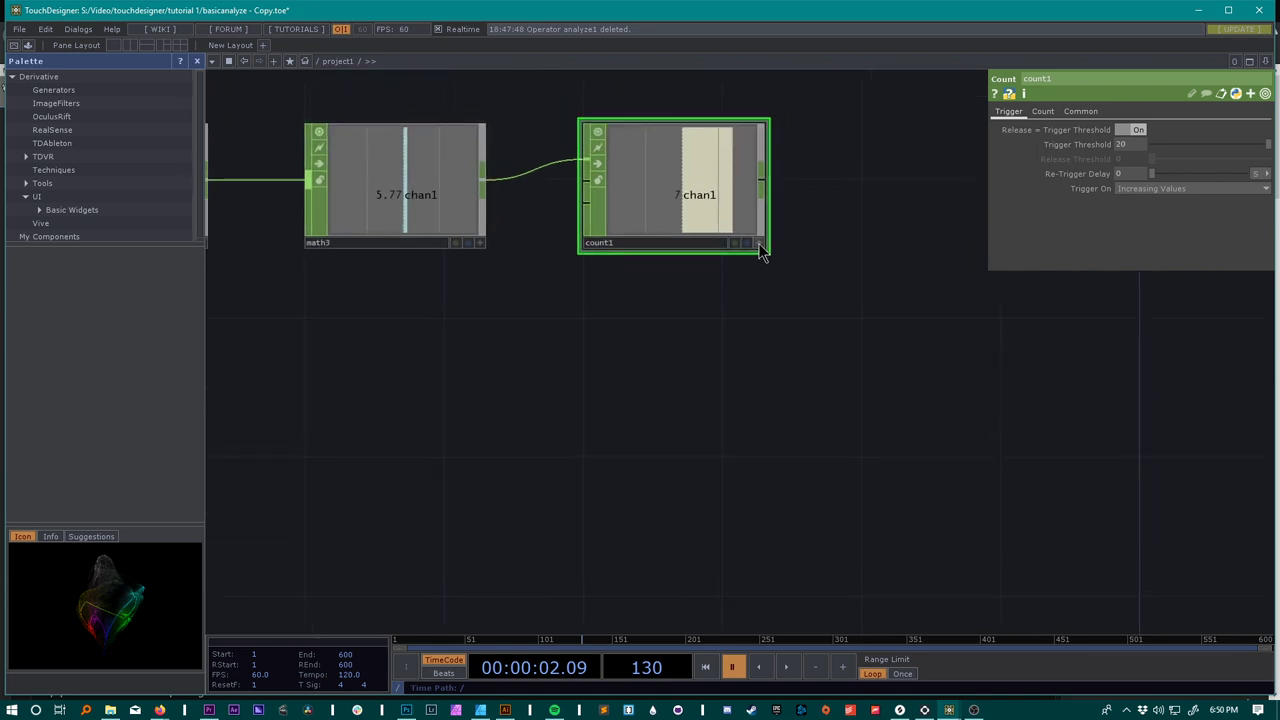
pyautogui.scroll(-5, 714, 349)
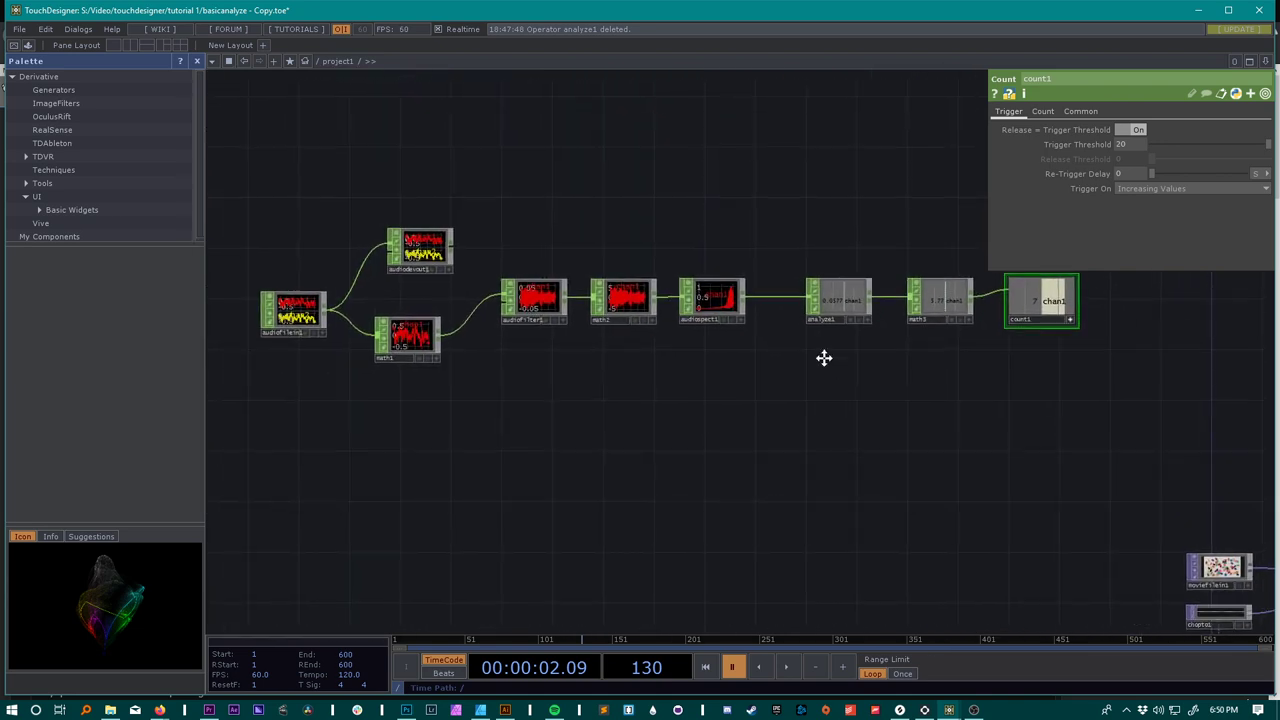
pyautogui.scroll(3, 499, 396)
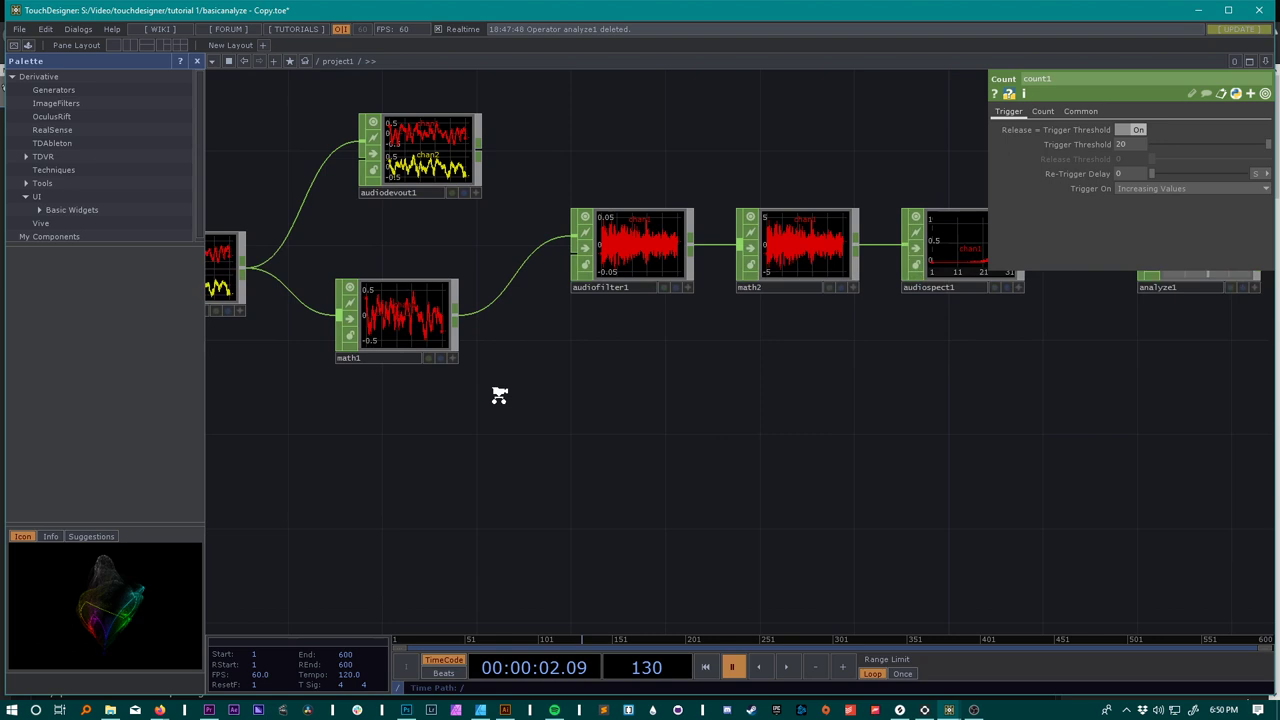
pyautogui.scroll(1, 499, 396)
pyautogui.moveTo(577, 353); pyautogui.dragTo(540, 320)
pyautogui.press('Tab')
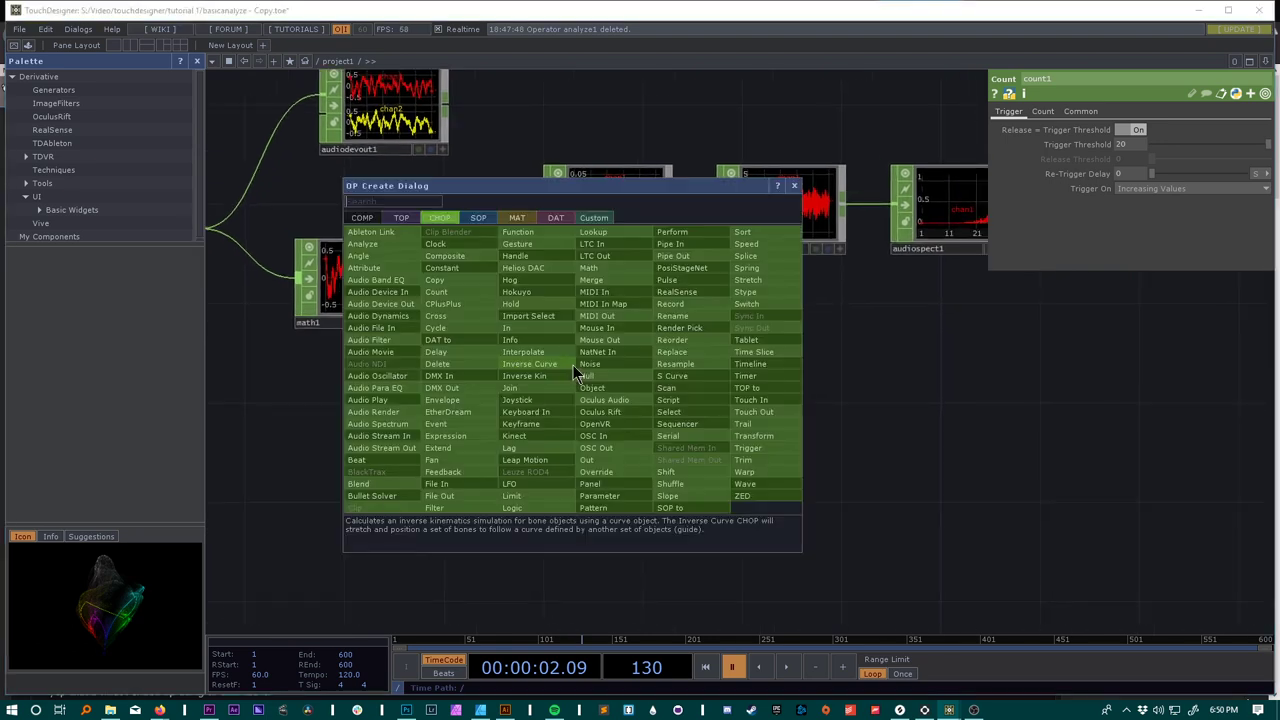
pyautogui.click(795, 186)
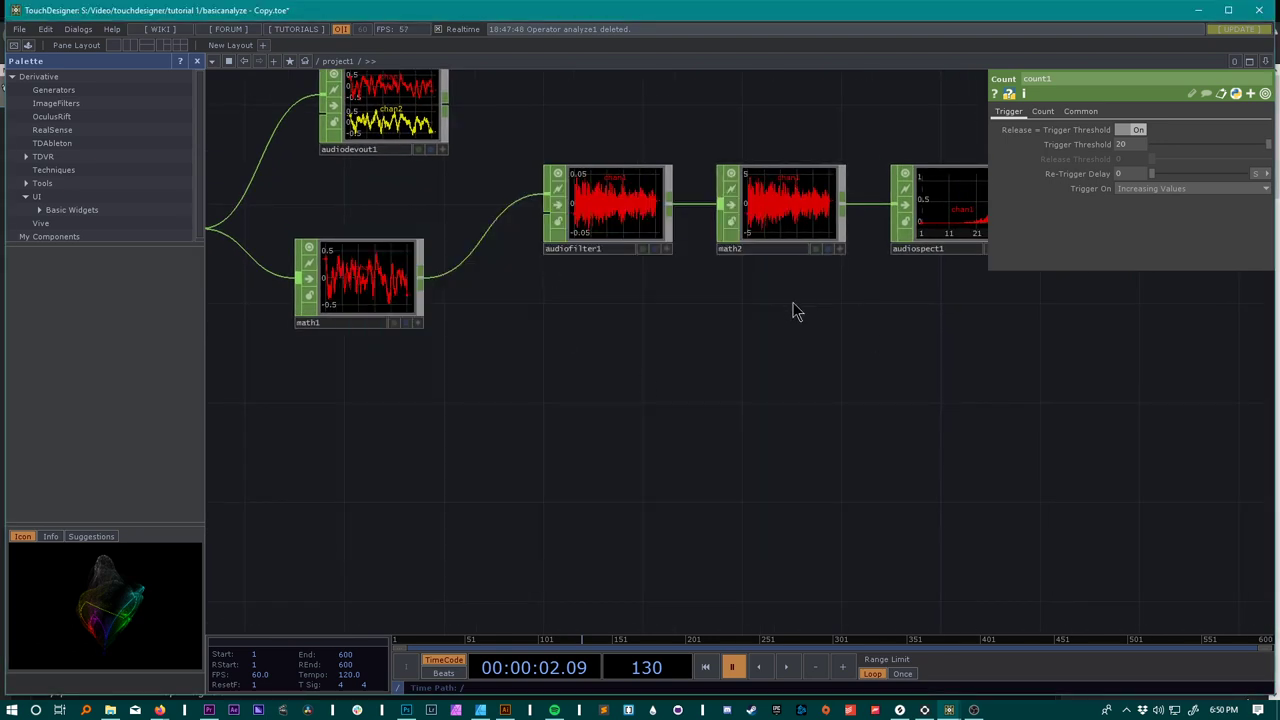
# Step: Duplicate the chain from audiofilter1 through count1 and place the copy directly below it, fed by math1
pyautogui.scroll(-10, 620, 343)
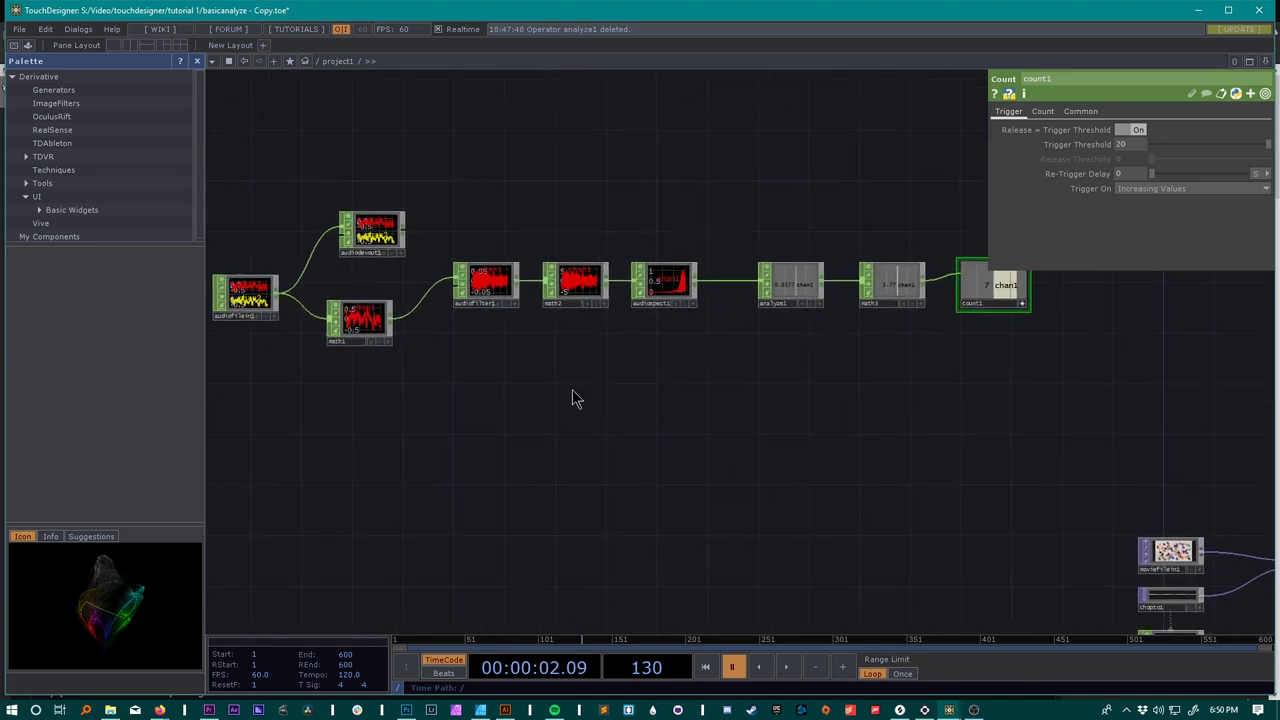
pyautogui.click(767, 290)
pyautogui.hotkey('ctrl', 'v')
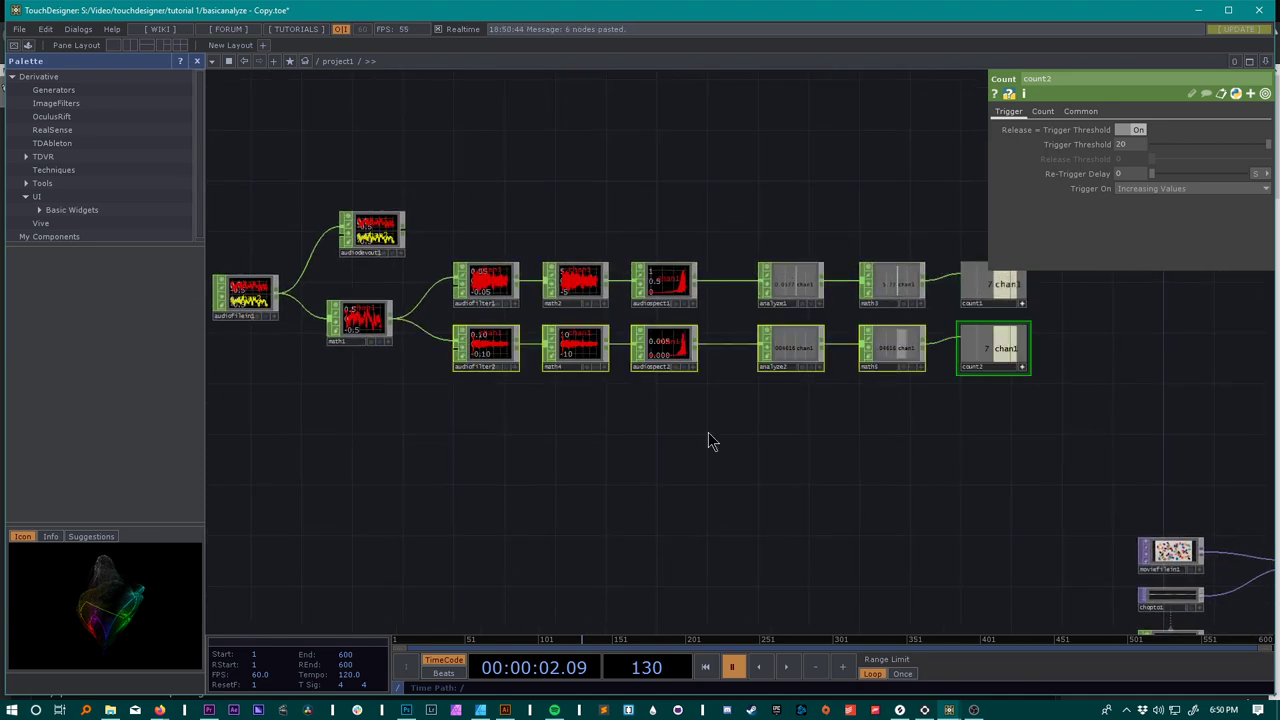
# Step: Set the Filter type of audiofilter2 to Low Pass
pyautogui.scroll(5, 434, 374)
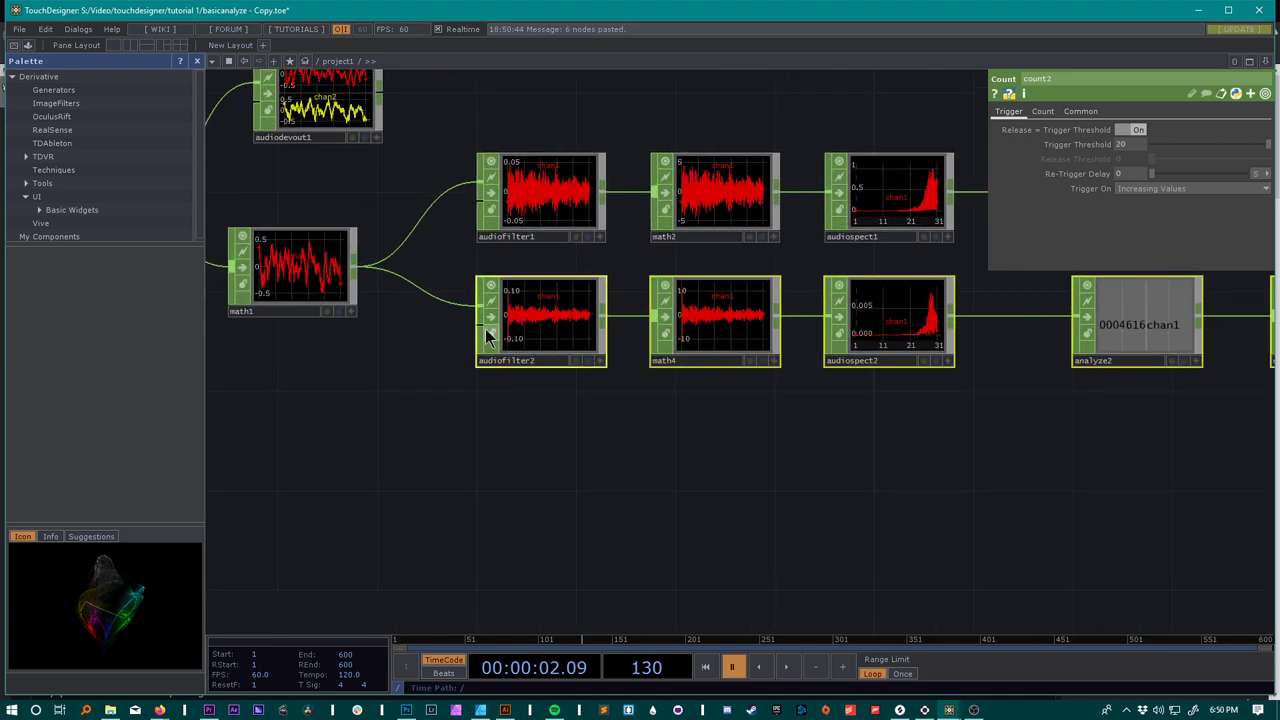
pyautogui.click(480, 282)
pyautogui.click(1180, 130)
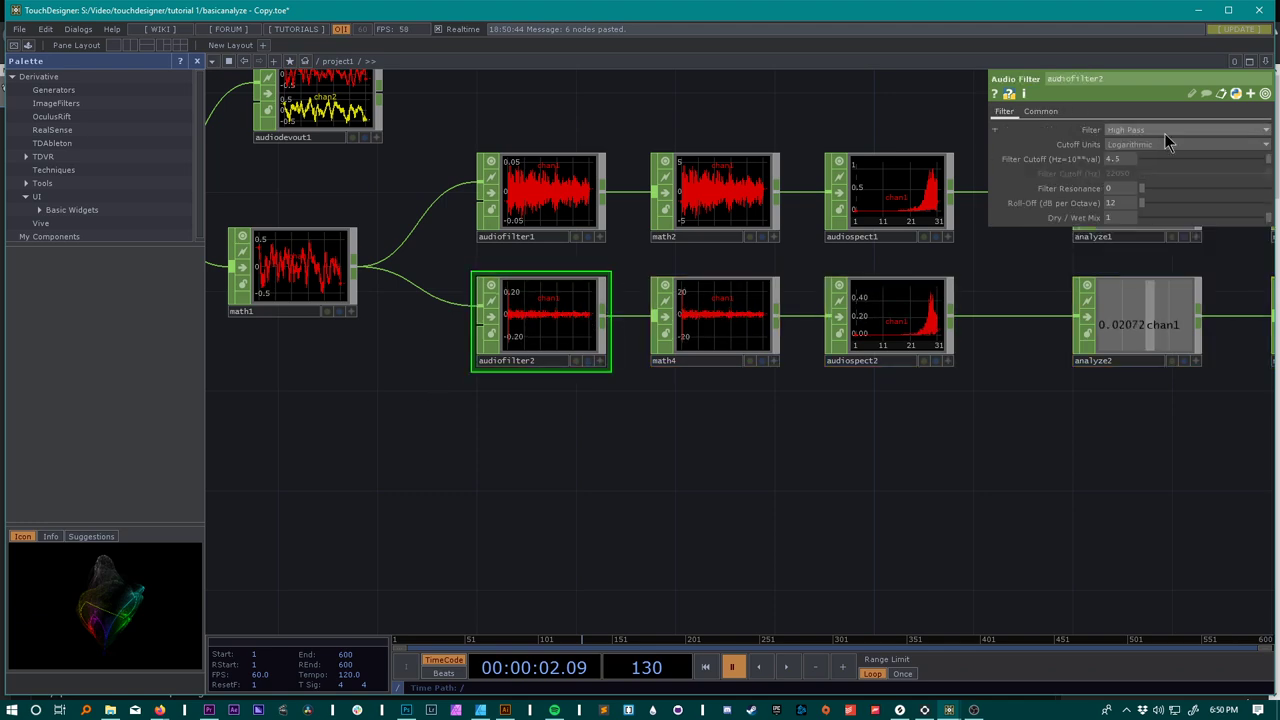
pyautogui.click(1128, 143)
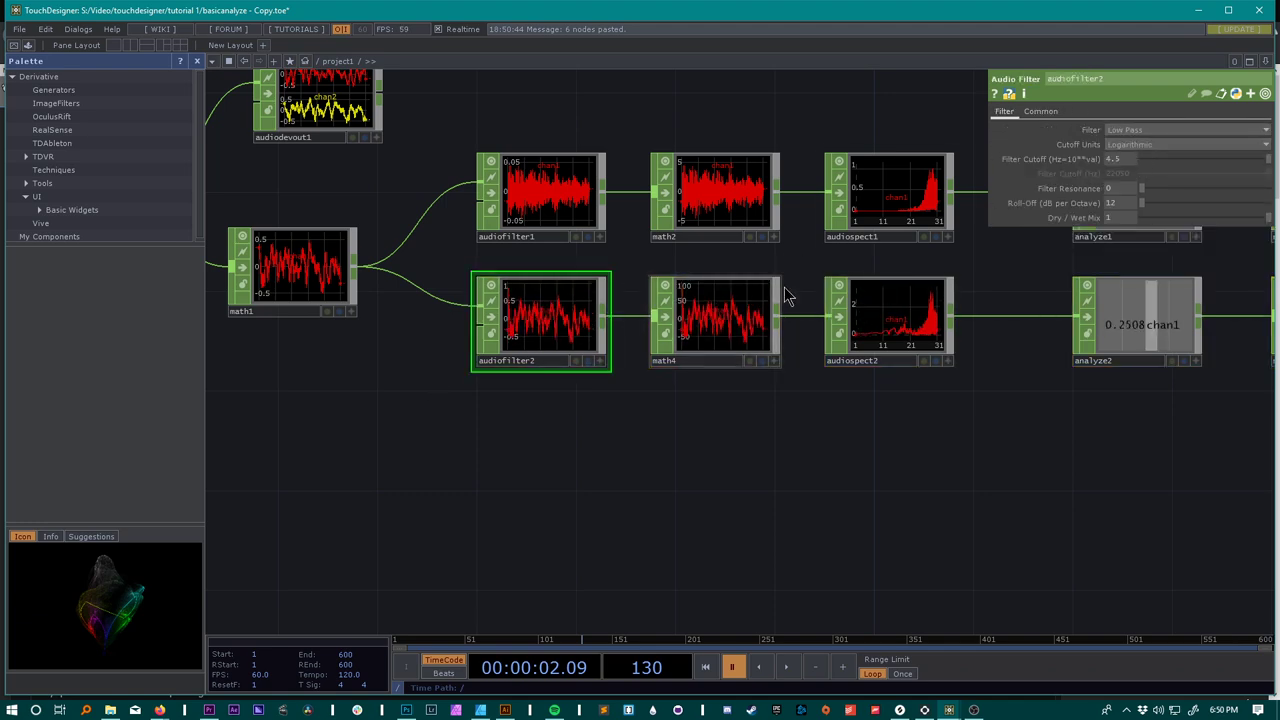
# Step: Play the timeline and examine the audiospect2 spectrum and the values along the duplicated chain
pyautogui.press('space')
pyautogui.moveTo(844, 313); pyautogui.dragTo(580, 397)
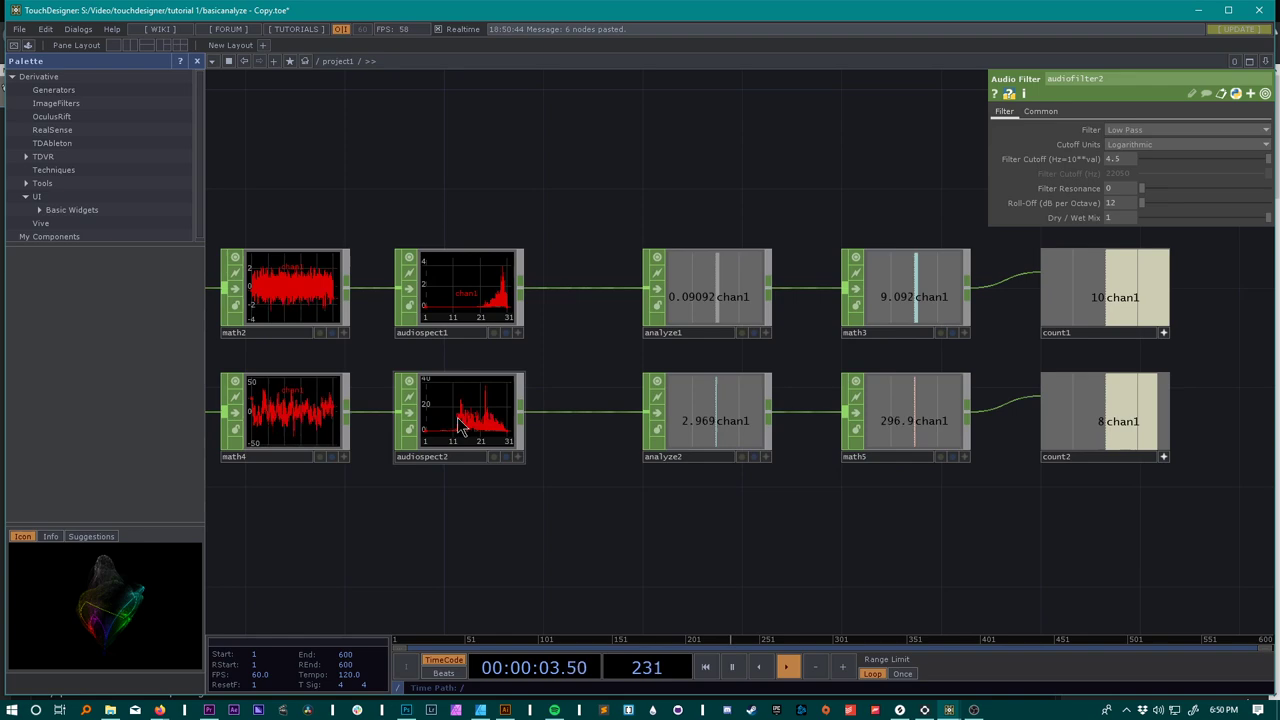
pyautogui.click(445, 422)
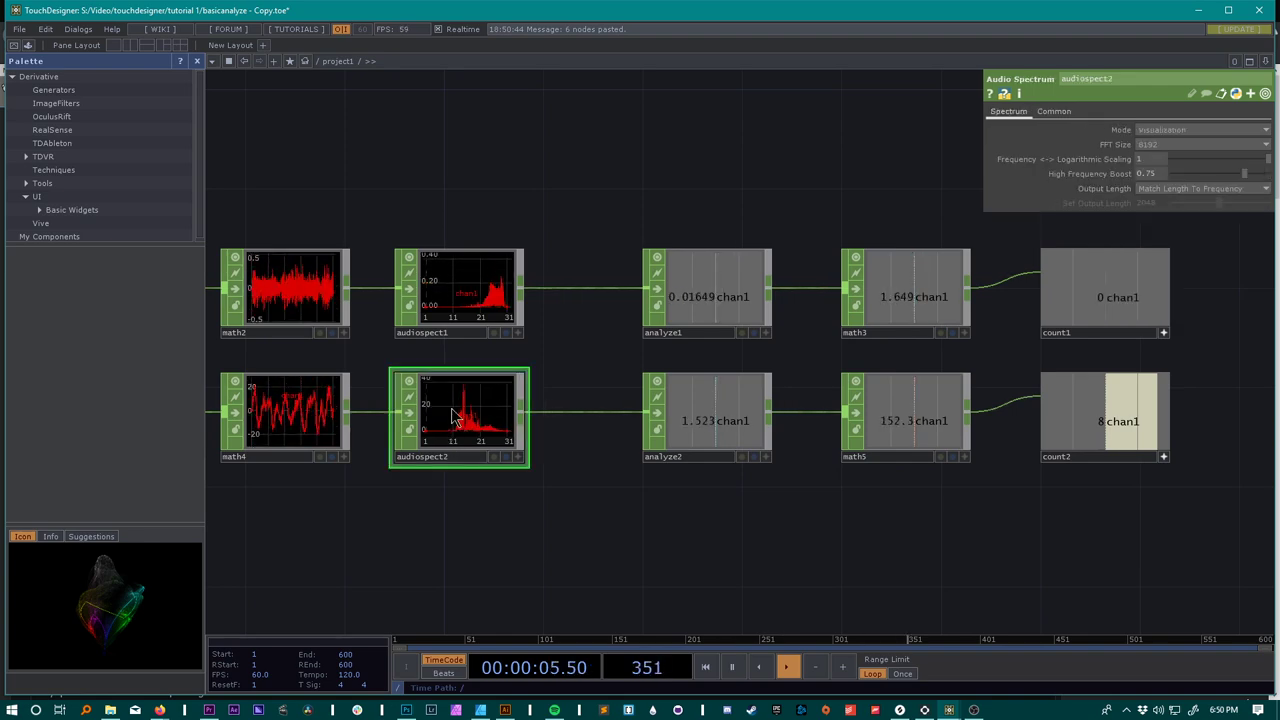
pyautogui.moveTo(540, 491); pyautogui.dragTo(773, 490)
# Step: Lower audiofilter2's Filter Cutoff to 0.69 while watching the values of the duplicated chain
pyautogui.click(395, 425)
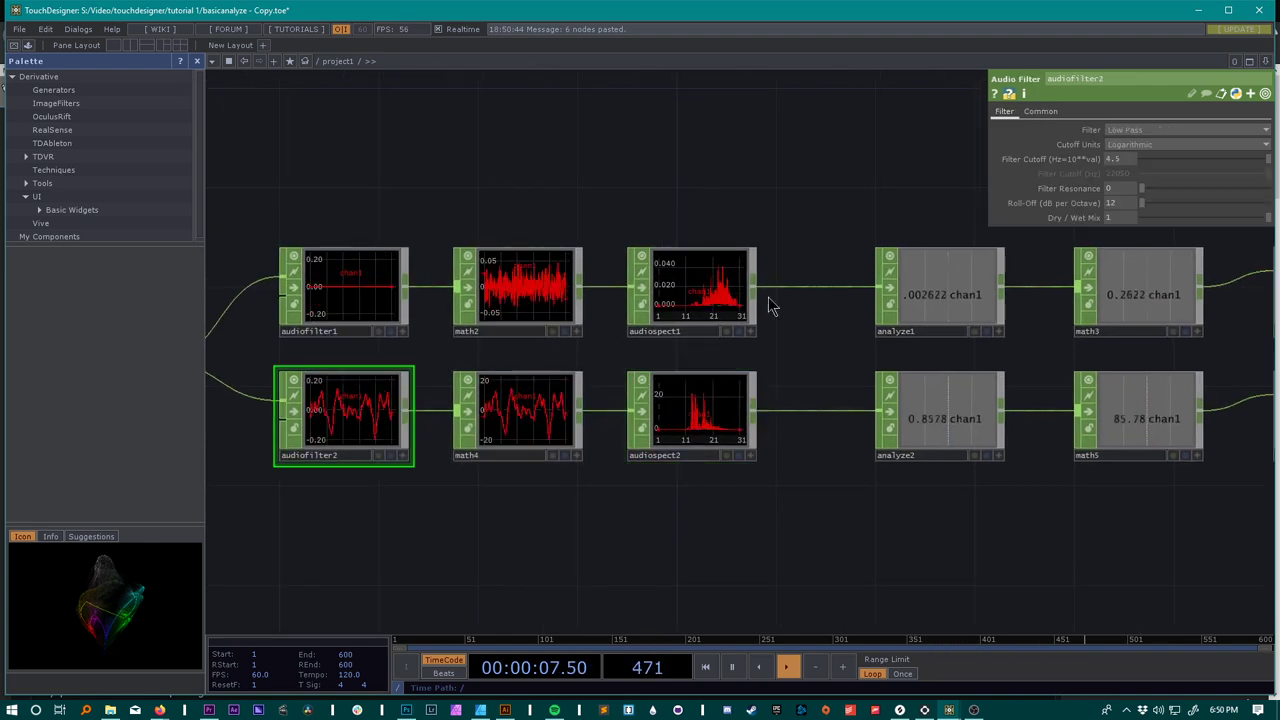
pyautogui.moveTo(1266, 160); pyautogui.dragTo(1164, 163)
pyautogui.moveTo(851, 206); pyautogui.dragTo(674, 193)
pyautogui.moveTo(1161, 162); pyautogui.dragTo(1159, 162)
pyautogui.moveTo(843, 180); pyautogui.dragTo(749, 170)
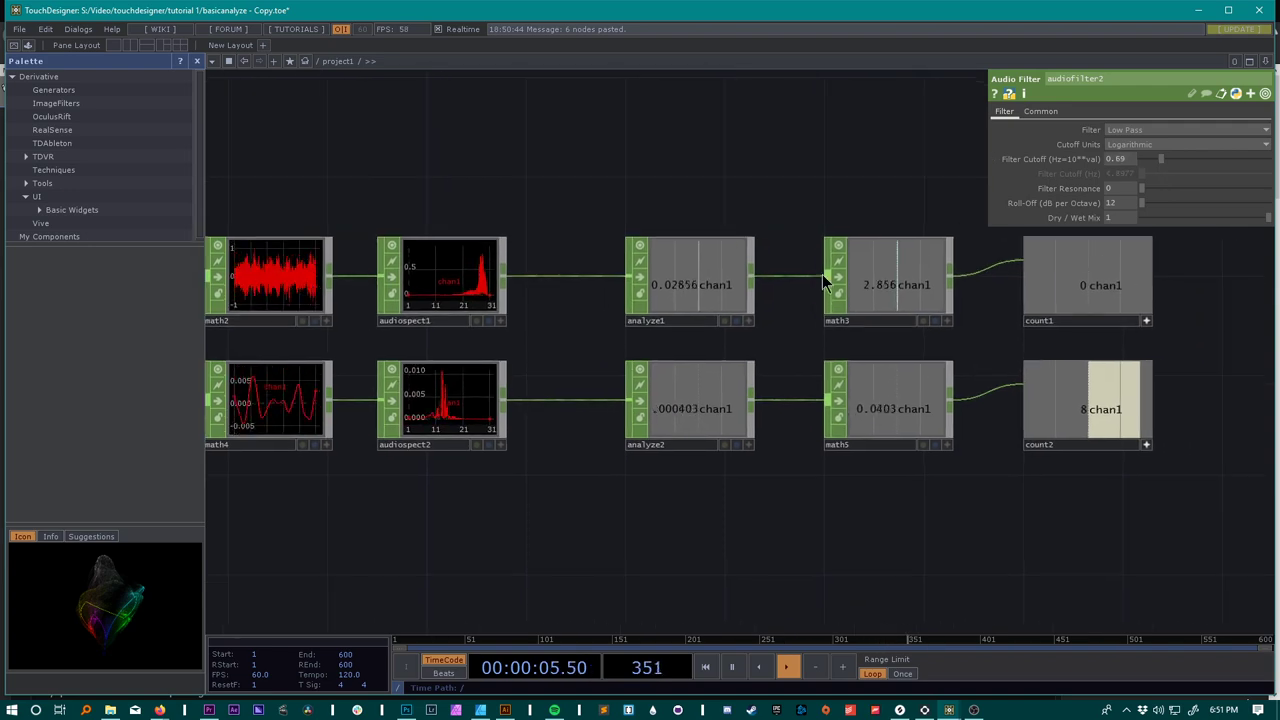
# Step: Play and pause the timeline to gauge the output values of analyze2 and math5
pyautogui.moveTo(941, 336); pyautogui.dragTo(867, 301)
pyautogui.click(646, 366)
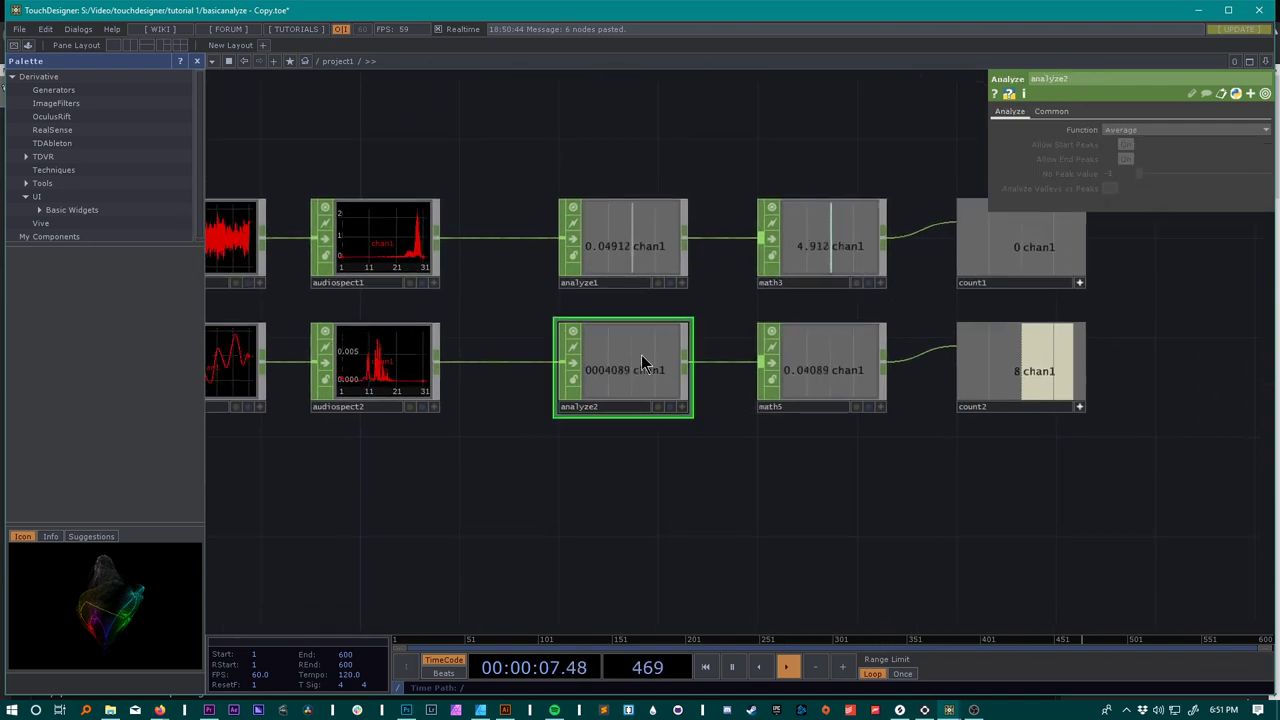
pyautogui.click(851, 355)
pyautogui.scroll(2, 845, 375)
pyautogui.scroll(2, 844, 397)
pyautogui.press('space')
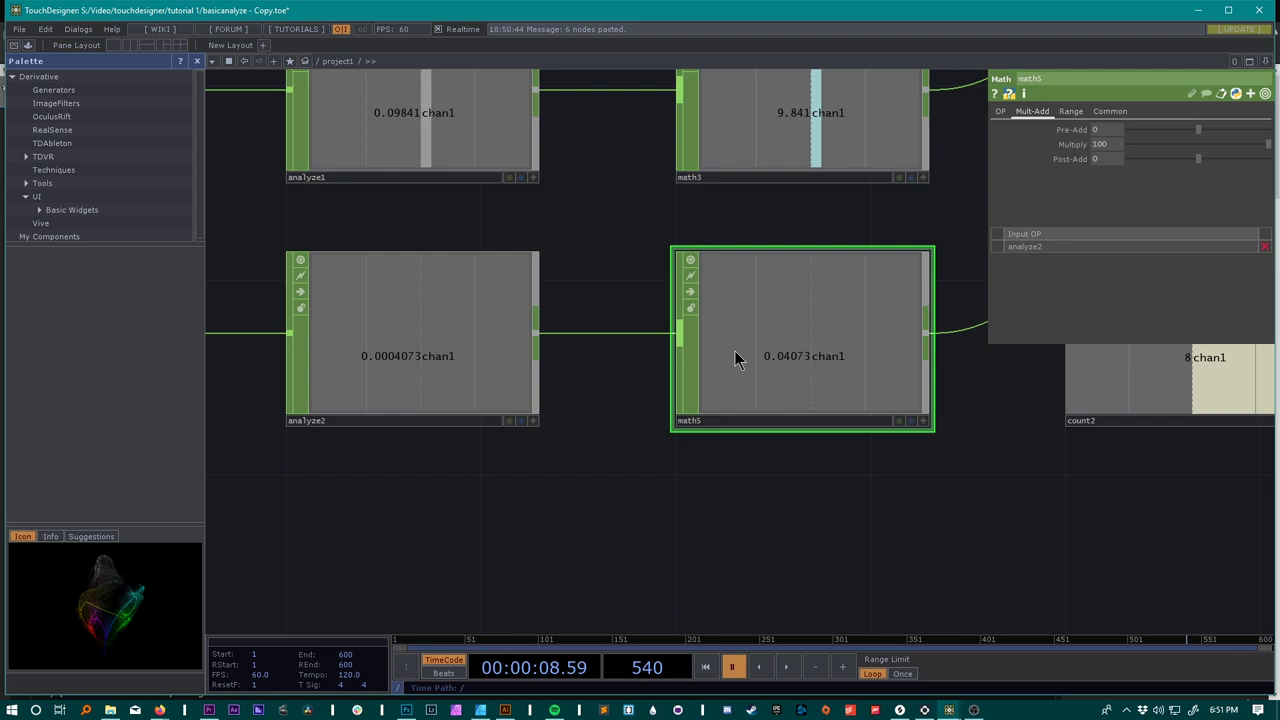
pyautogui.press('space')
pyautogui.press('space')
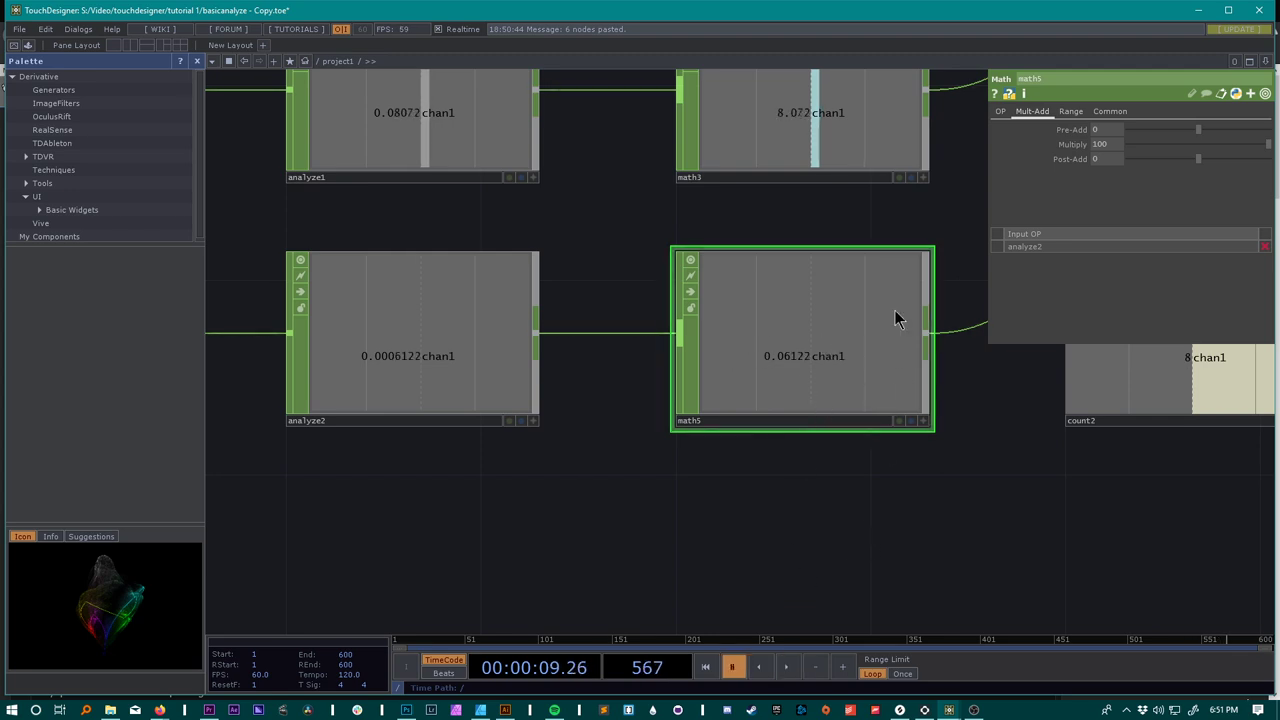
# Step: Set math5's Multiply to 10000 and play the timeline to check its output
pyautogui.click(1117, 144)
pyautogui.write('10000')
pyautogui.press('Return')
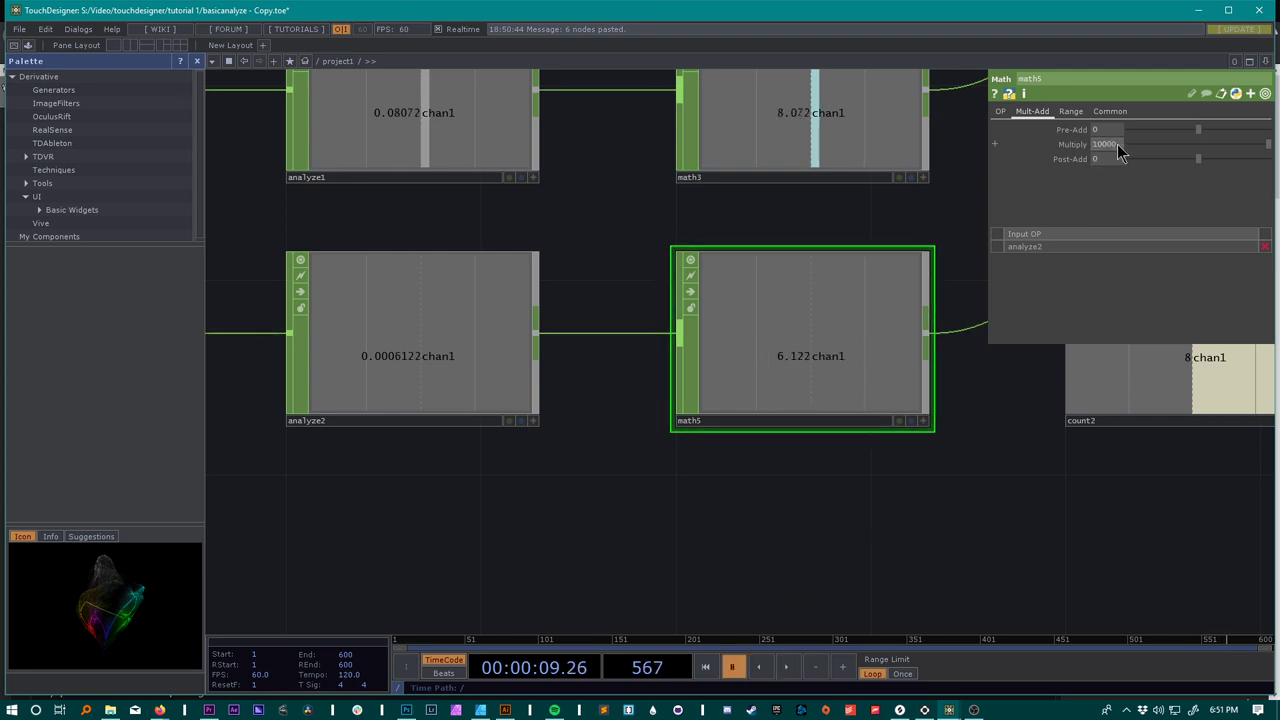
pyautogui.press('space')
pyautogui.moveTo(942, 470); pyautogui.dragTo(746, 497)
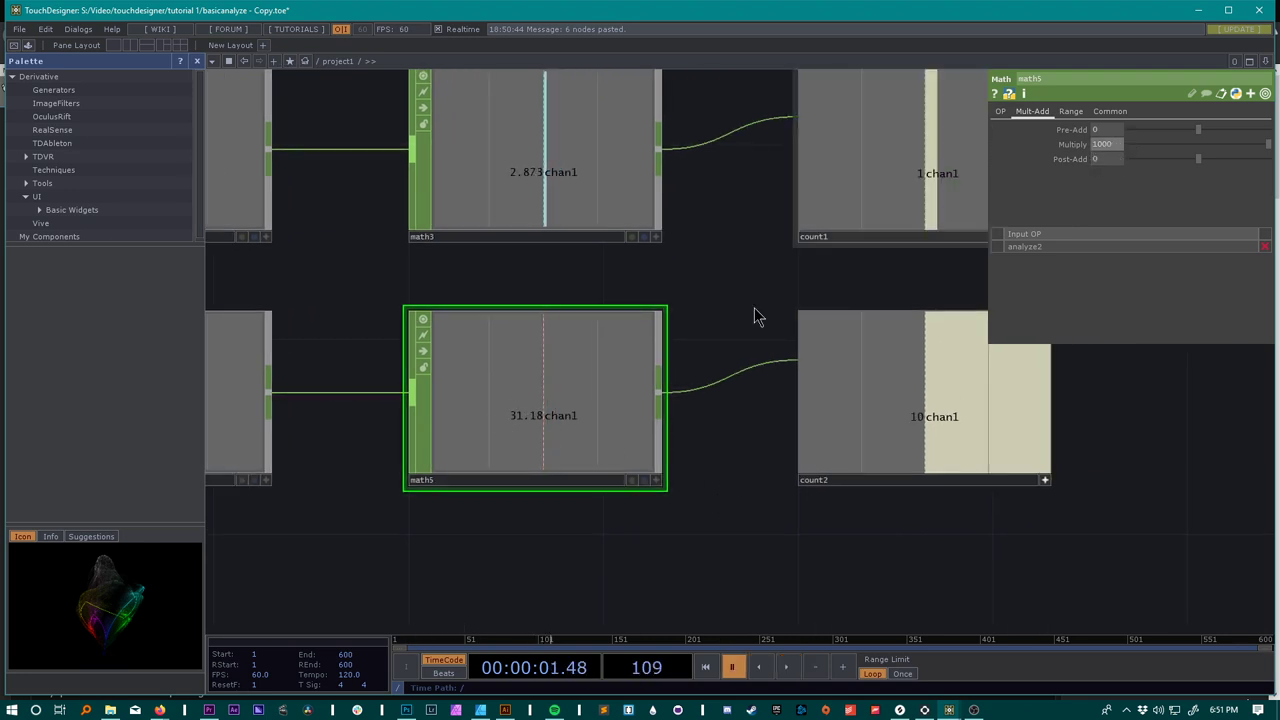
# Step: Reduce math5's Multiply to 100
pyautogui.click(1114, 140)
pyautogui.press('BackSpace')
pyautogui.press('Return')
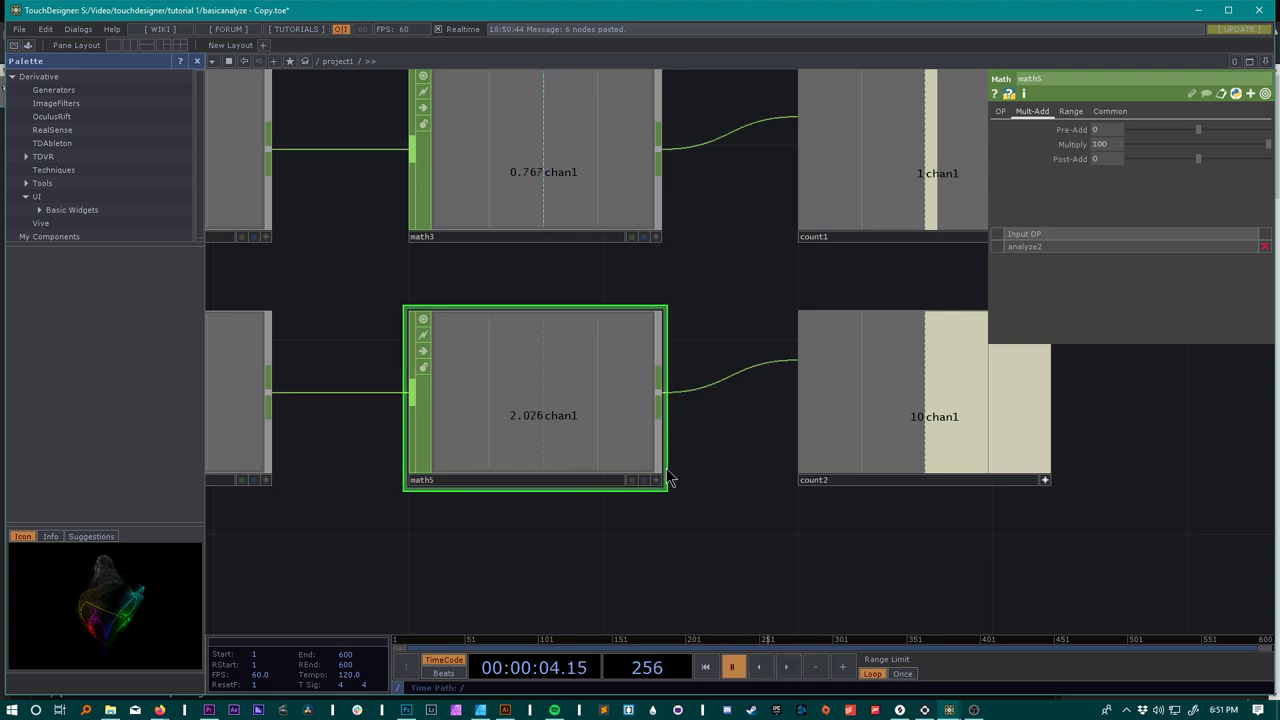
# Step: Set count2's Trigger Threshold to 10 and play the timeline to check how it counts the peaks
pyautogui.click(904, 418)
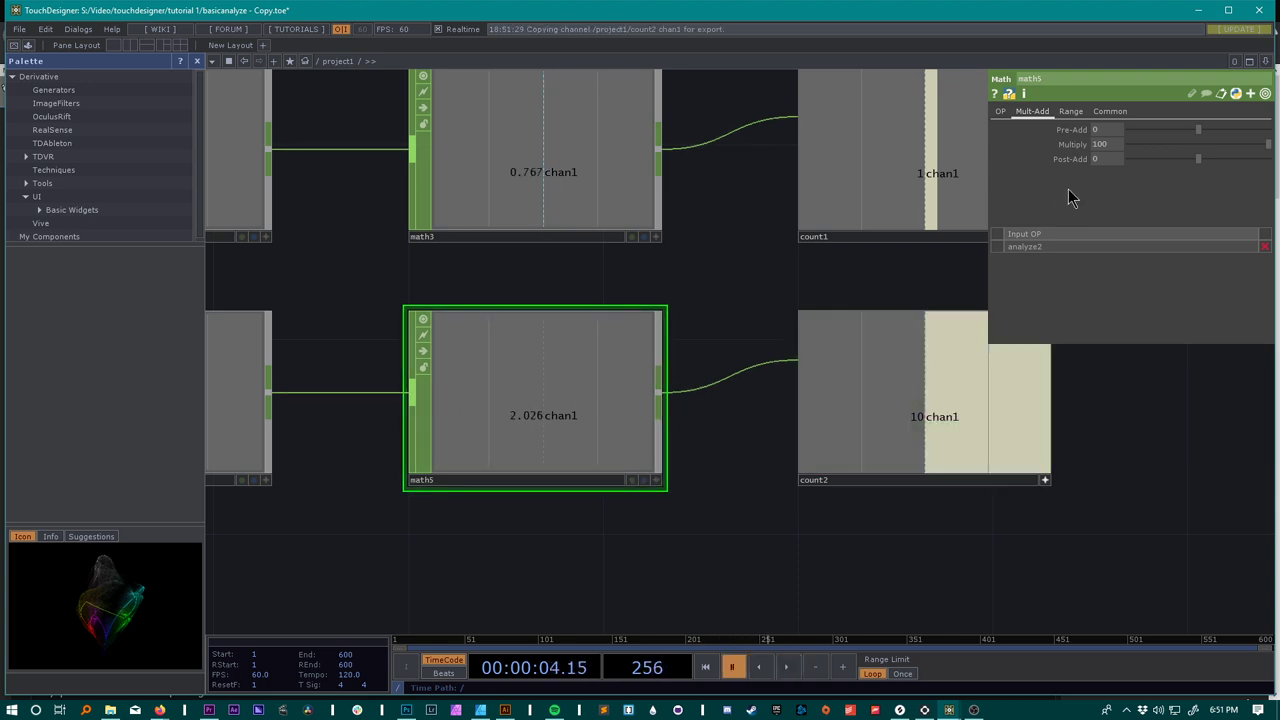
pyautogui.click(1043, 486)
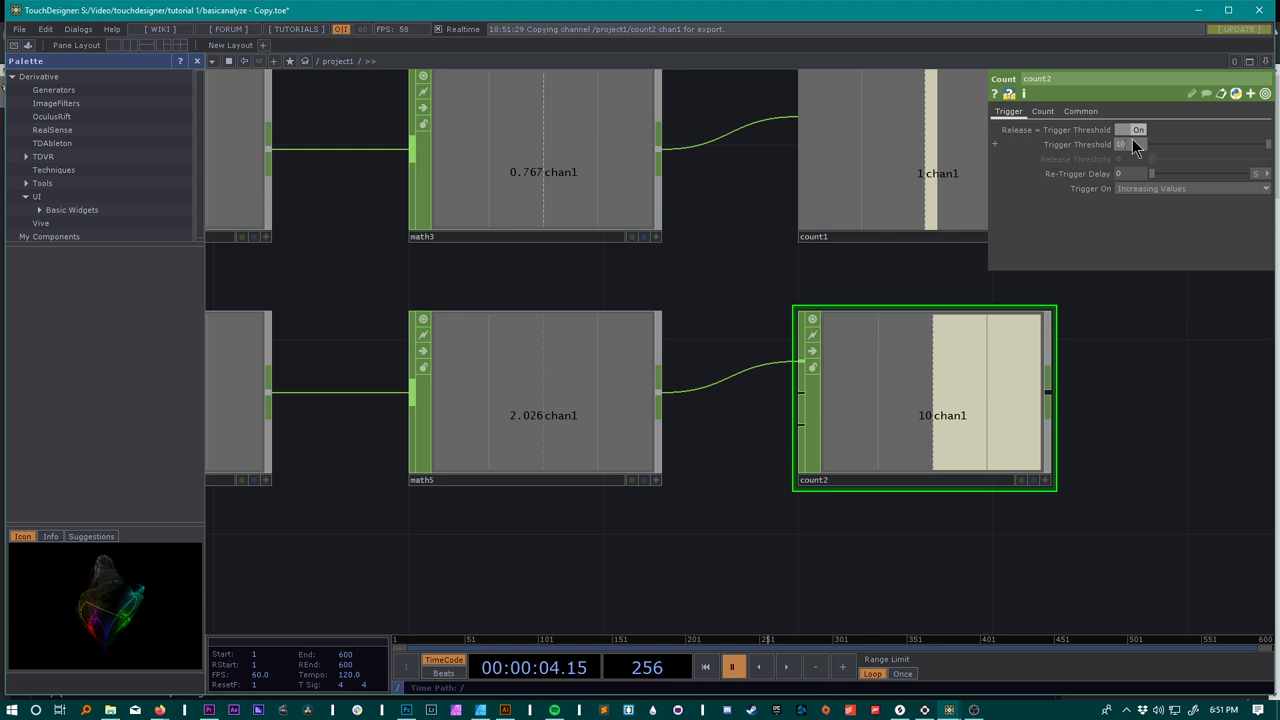
pyautogui.press('space')
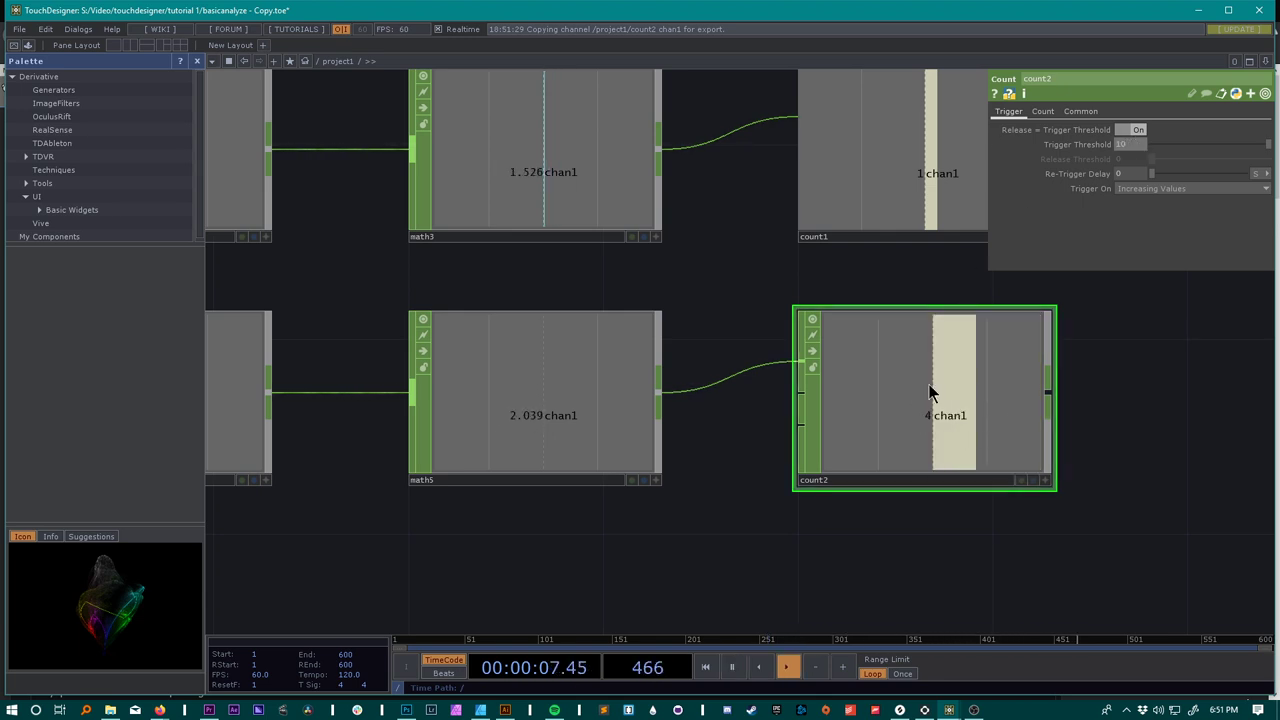
pyautogui.press('space')
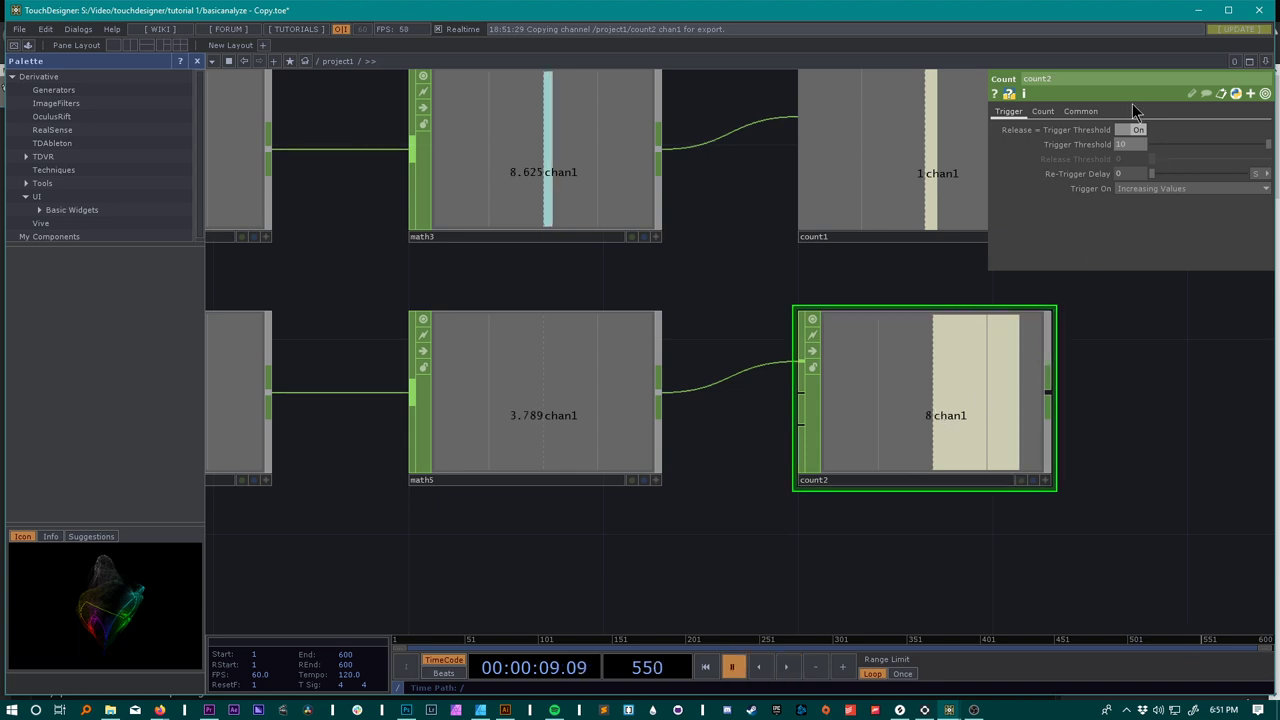
# Step: Set count2's Trigger Threshold to 8 and play the timeline to check the counting
pyautogui.press('BackSpace')
pyautogui.write('8')
pyautogui.press('Return')
pyautogui.press('space')
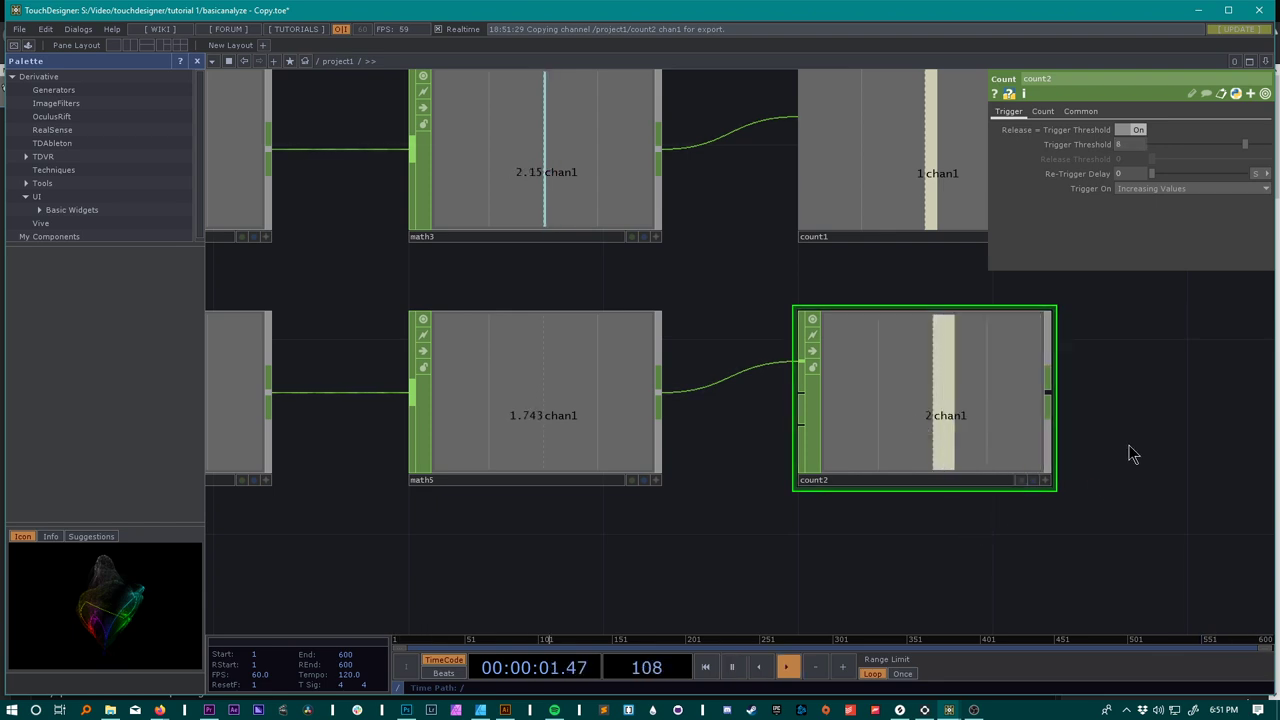
# Step: Pause the timeline and make count2's viewer active so its channel can be referenced
pyautogui.scroll(-3, 1140, 455)
pyautogui.moveTo(1119, 468); pyautogui.dragTo(968, 454)
pyautogui.click(931, 443)
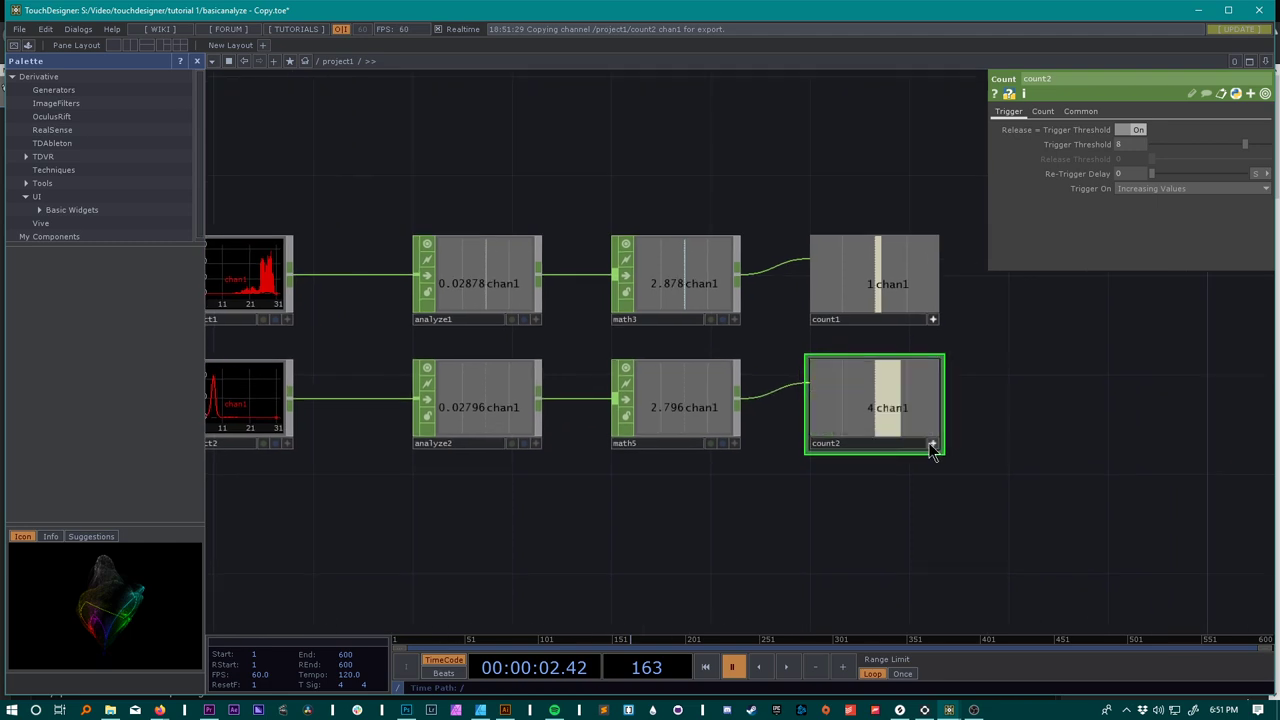
# Step: Link displace1's UV Weight to count2's chan1 channel as a CHOP reference
pyautogui.moveTo(1082, 457); pyautogui.dragTo(689, 297)
pyautogui.scroll(-3, 853, 455)
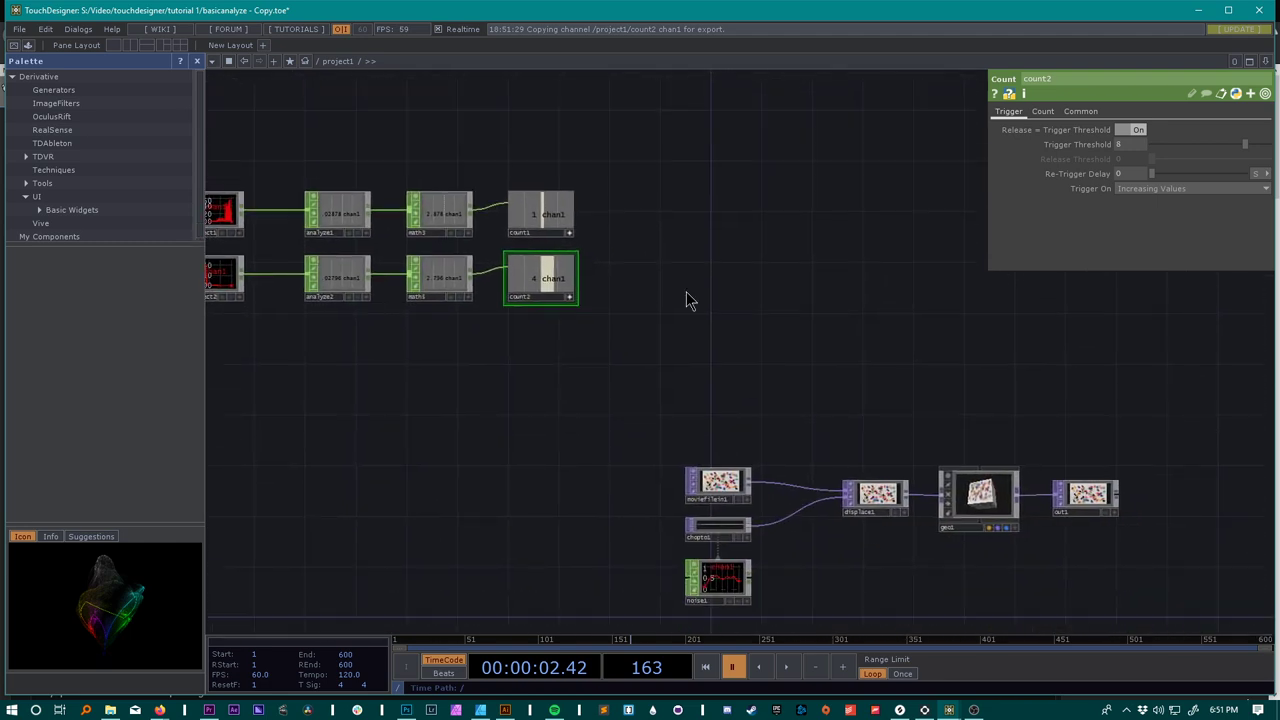
pyautogui.scroll(4, 800, 412)
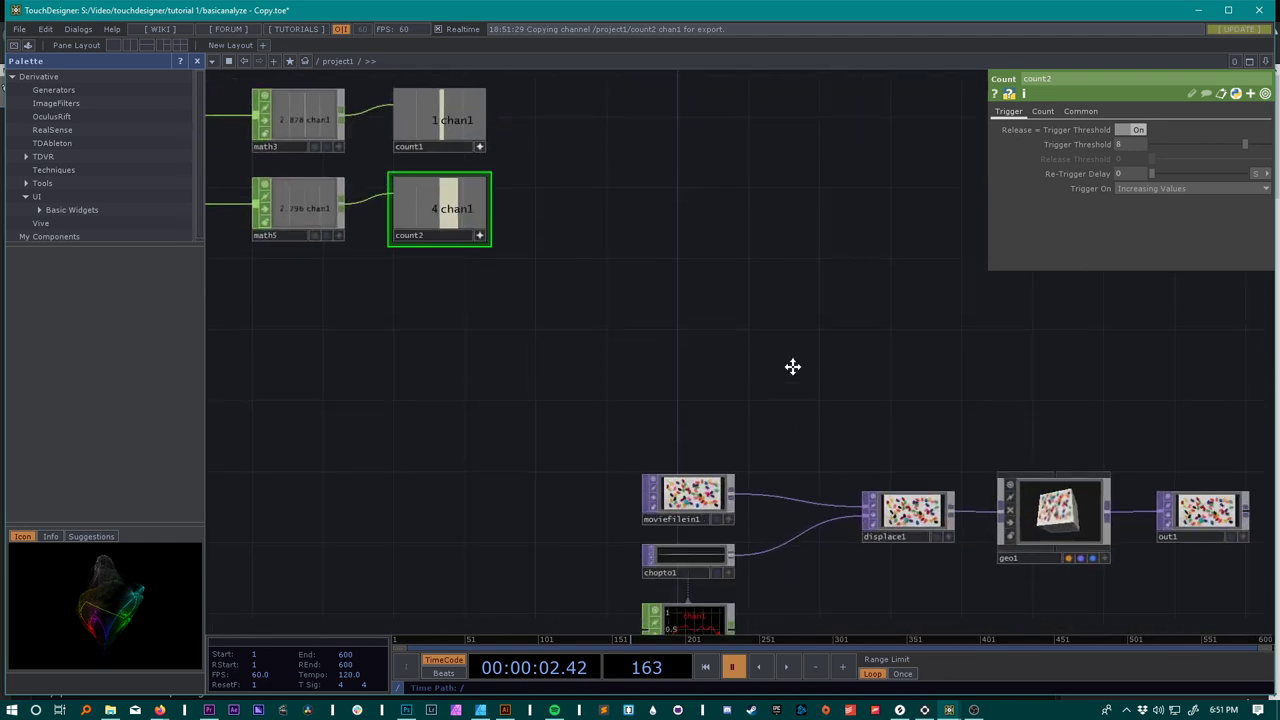
pyautogui.click(912, 540)
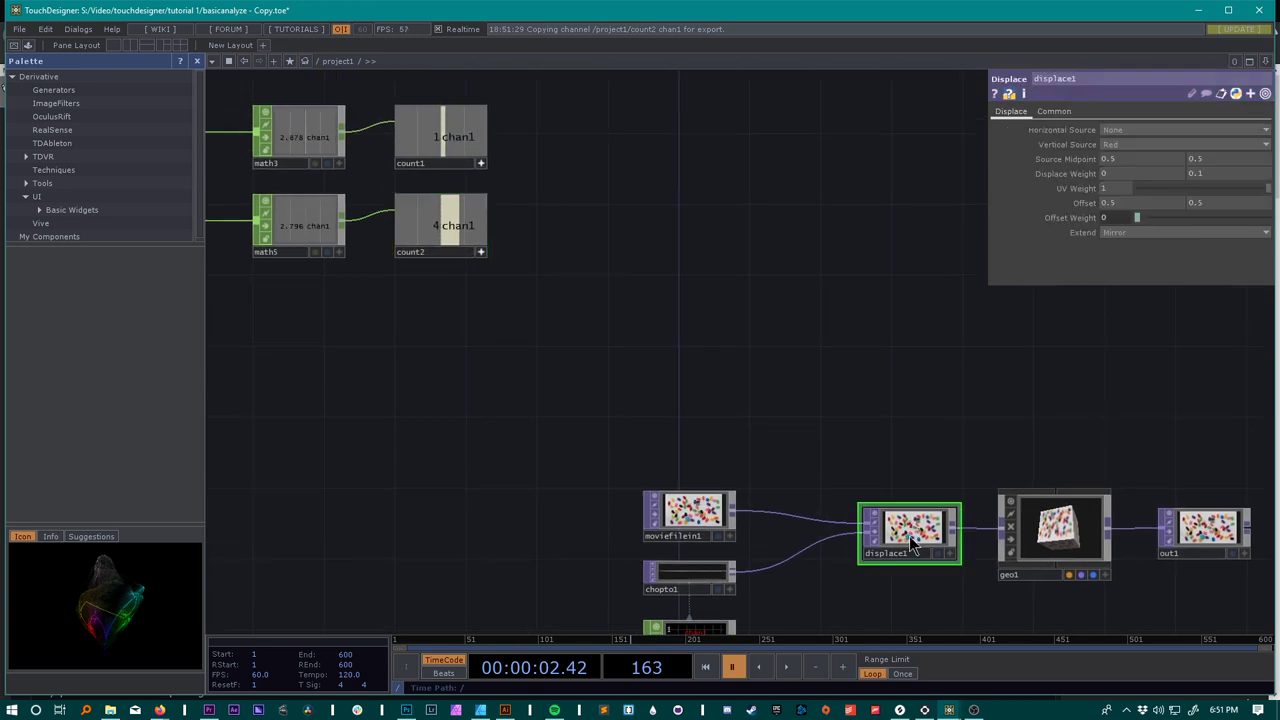
pyautogui.moveTo(1265, 187); pyautogui.dragTo(1128, 213)
pyautogui.click(1136, 217)
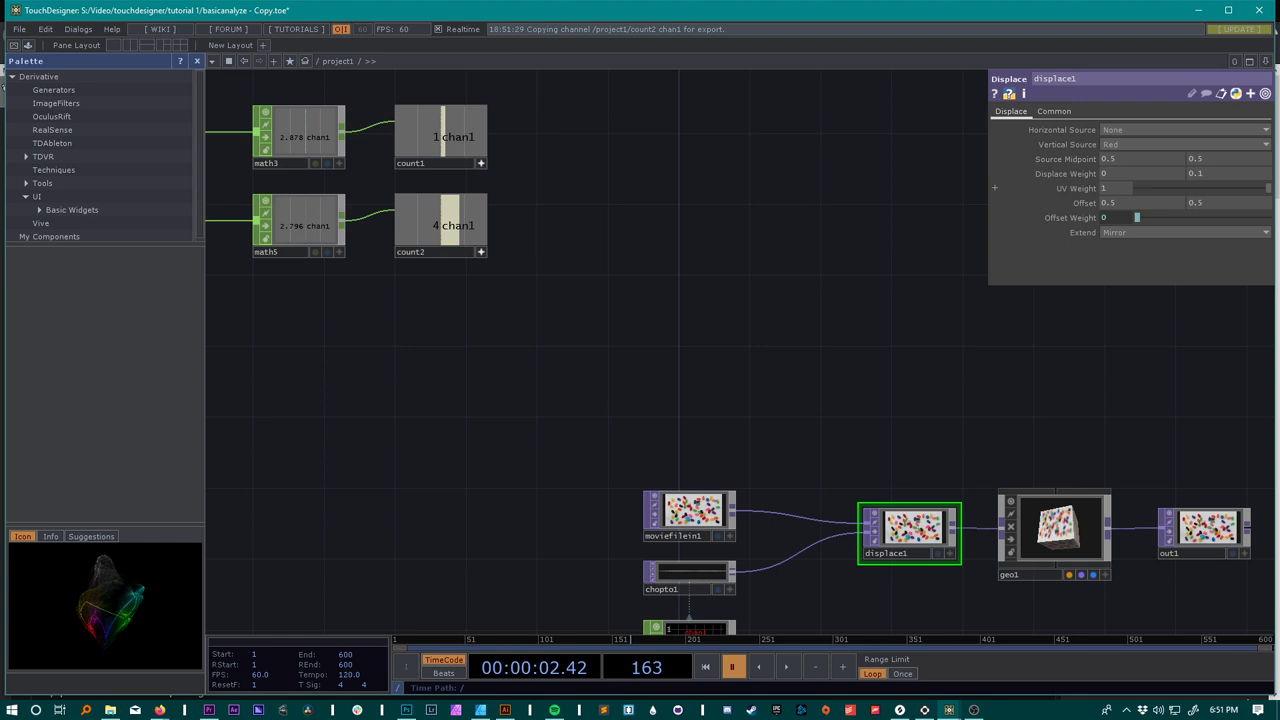
pyautogui.click(432, 225)
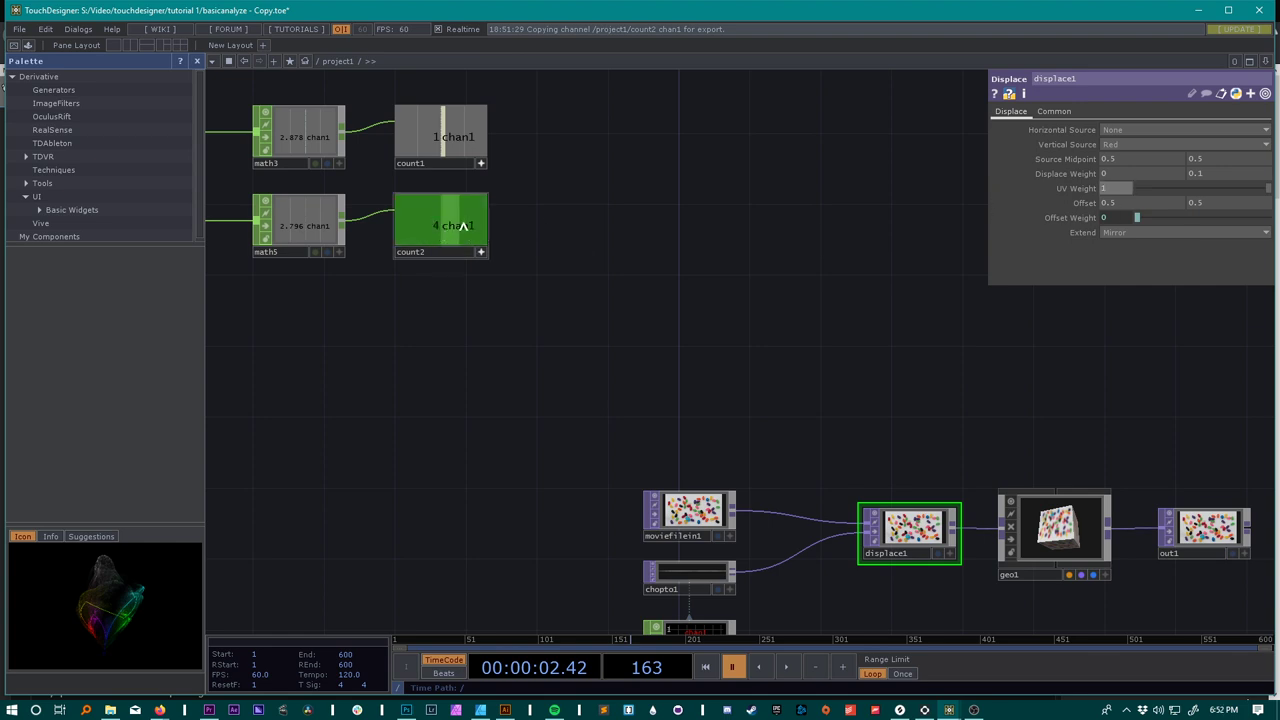
pyautogui.moveTo(1102, 190); pyautogui.dragTo(1104, 190)
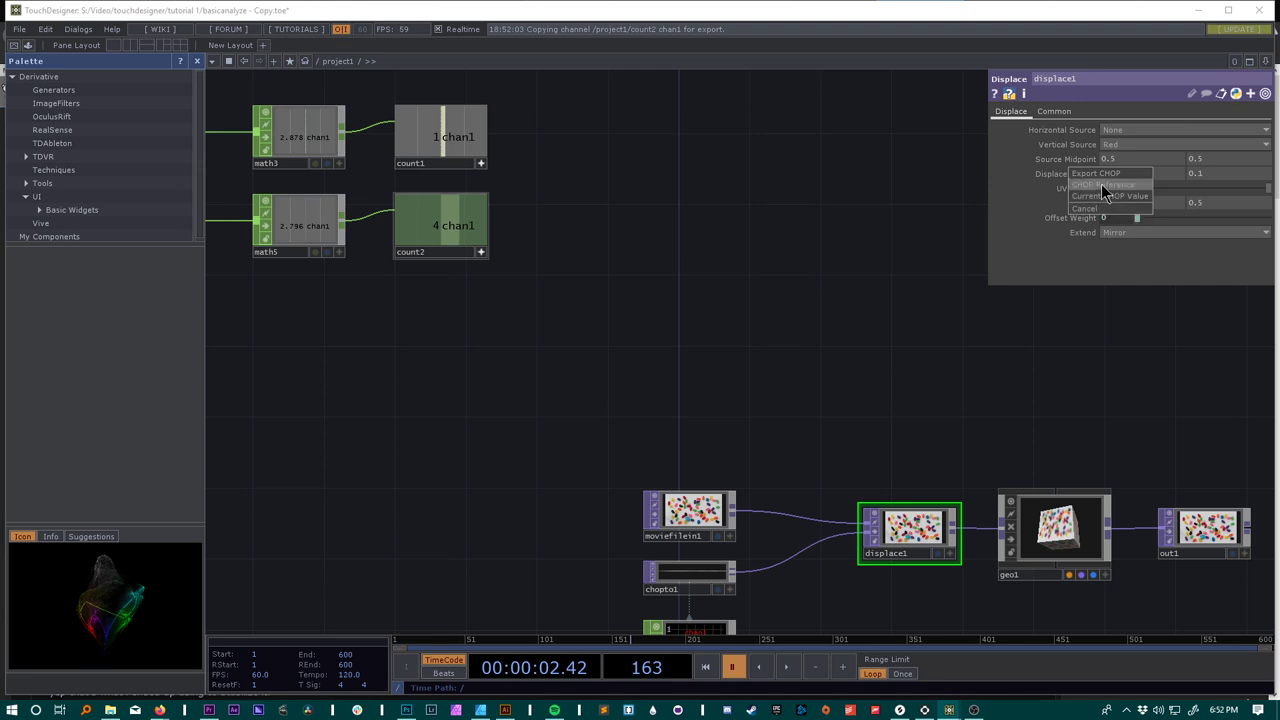
pyautogui.click(1101, 186)
# Step: Play the timeline and examine how displace1's image reacts to the counted peaks
pyautogui.press('space')
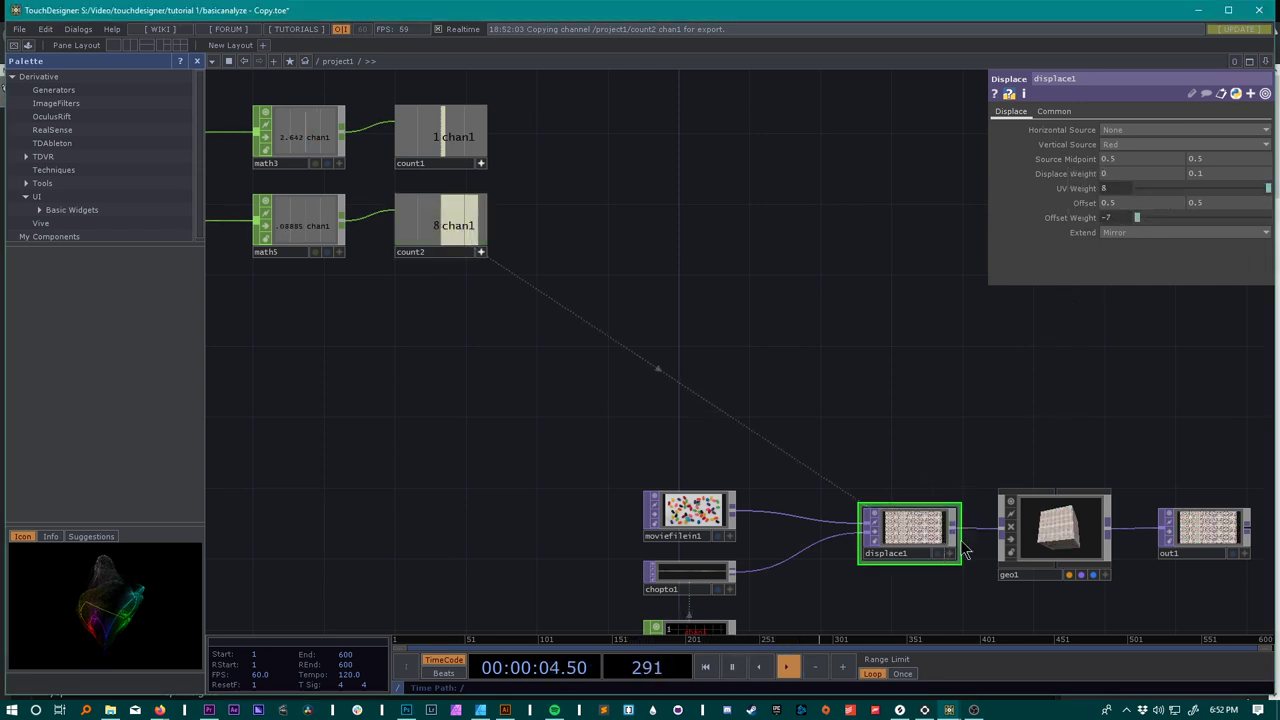
pyautogui.scroll(8, 940, 545)
pyautogui.scroll(-4, 812, 522)
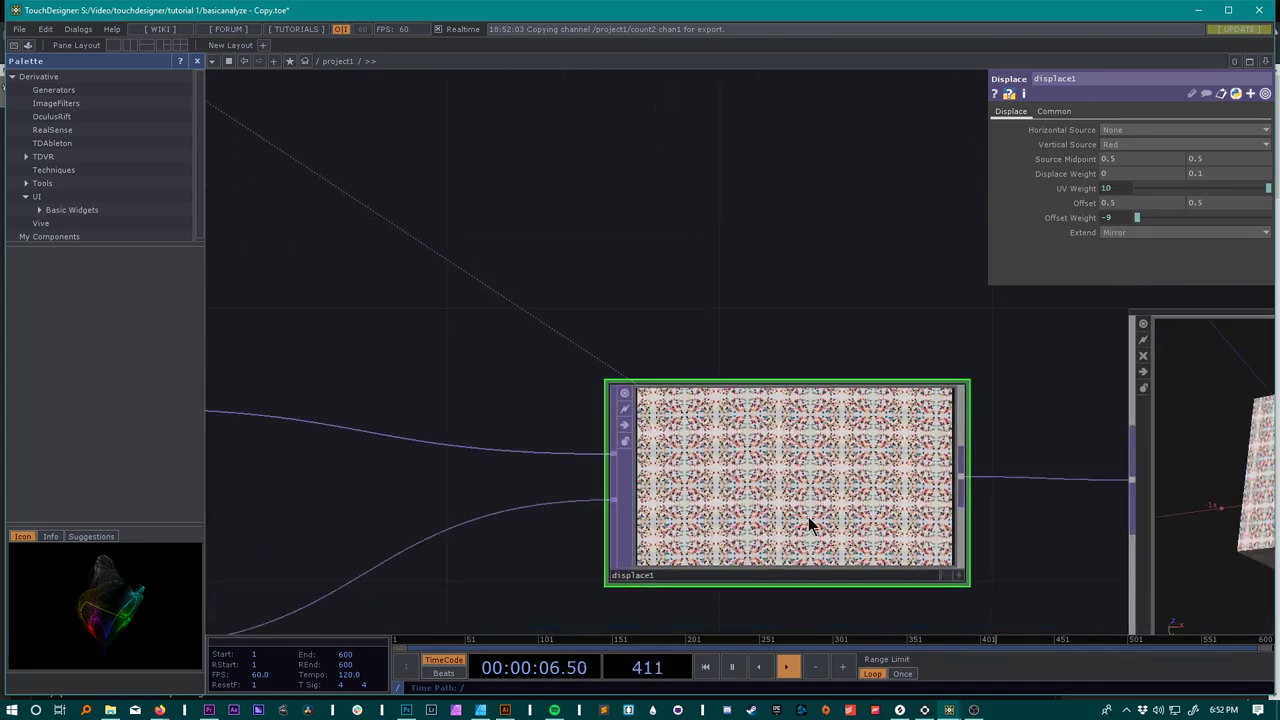
pyautogui.scroll(2, 894, 451)
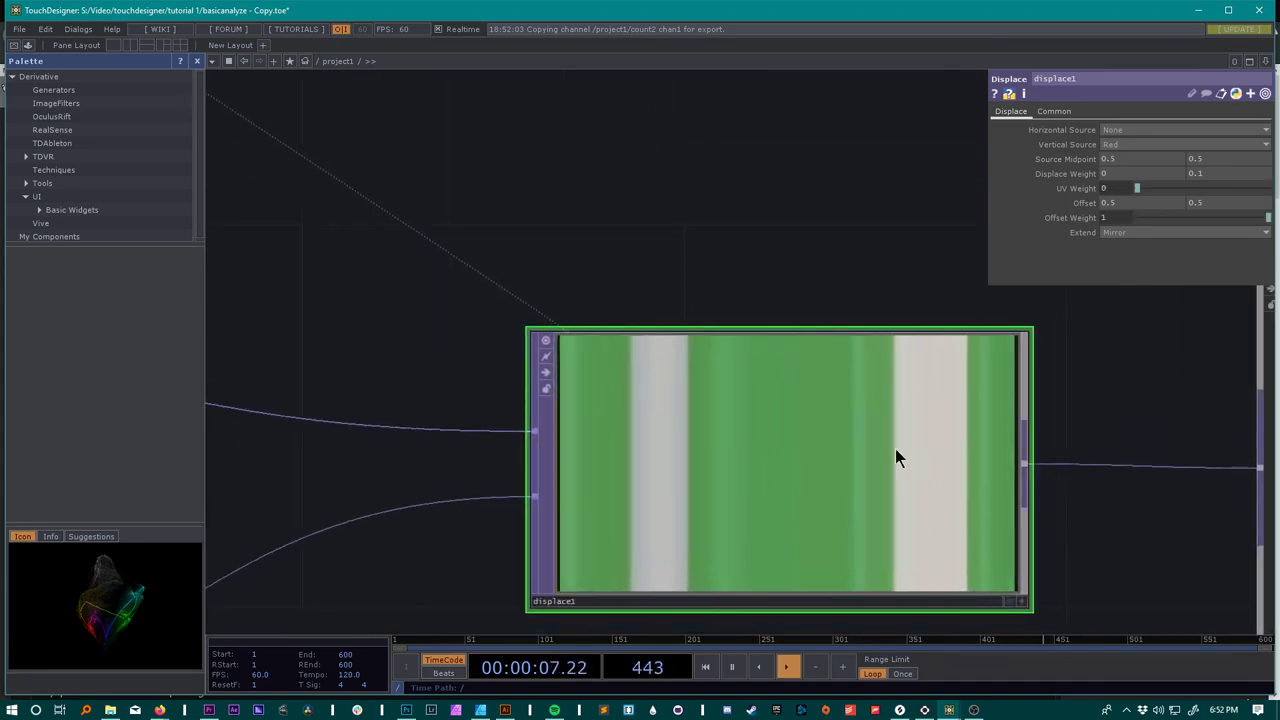
# Step: Divide displace1's UV Weight expression by 10, making it op('count2')['chan1']/10, and play the timeline to check the image
pyautogui.click(995, 190)
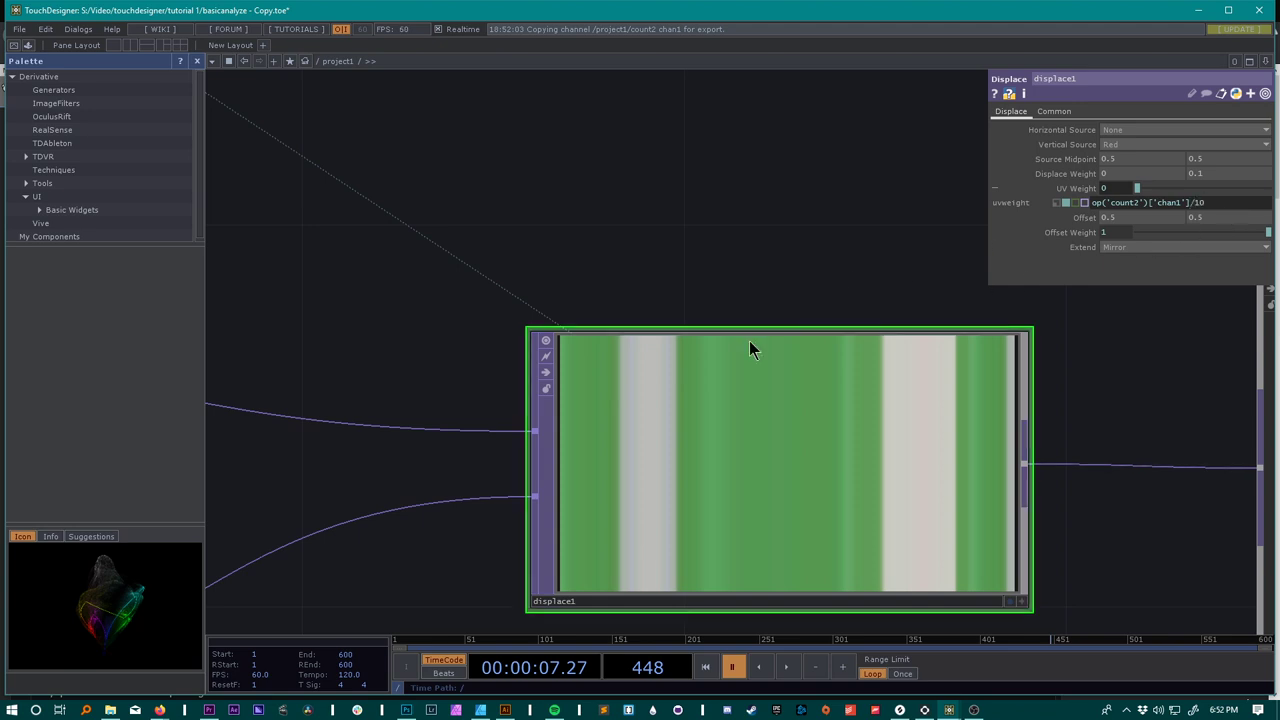
pyautogui.scroll(-6, 858, 273)
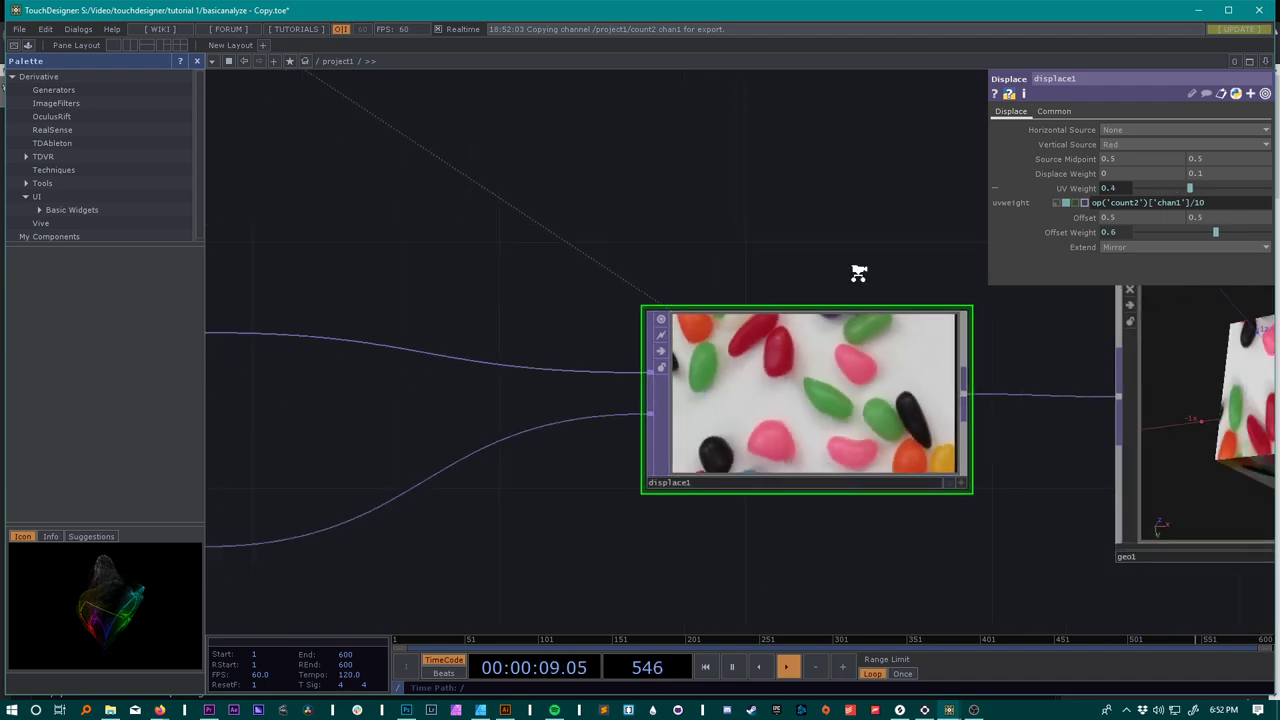
pyautogui.scroll(3, 857, 272)
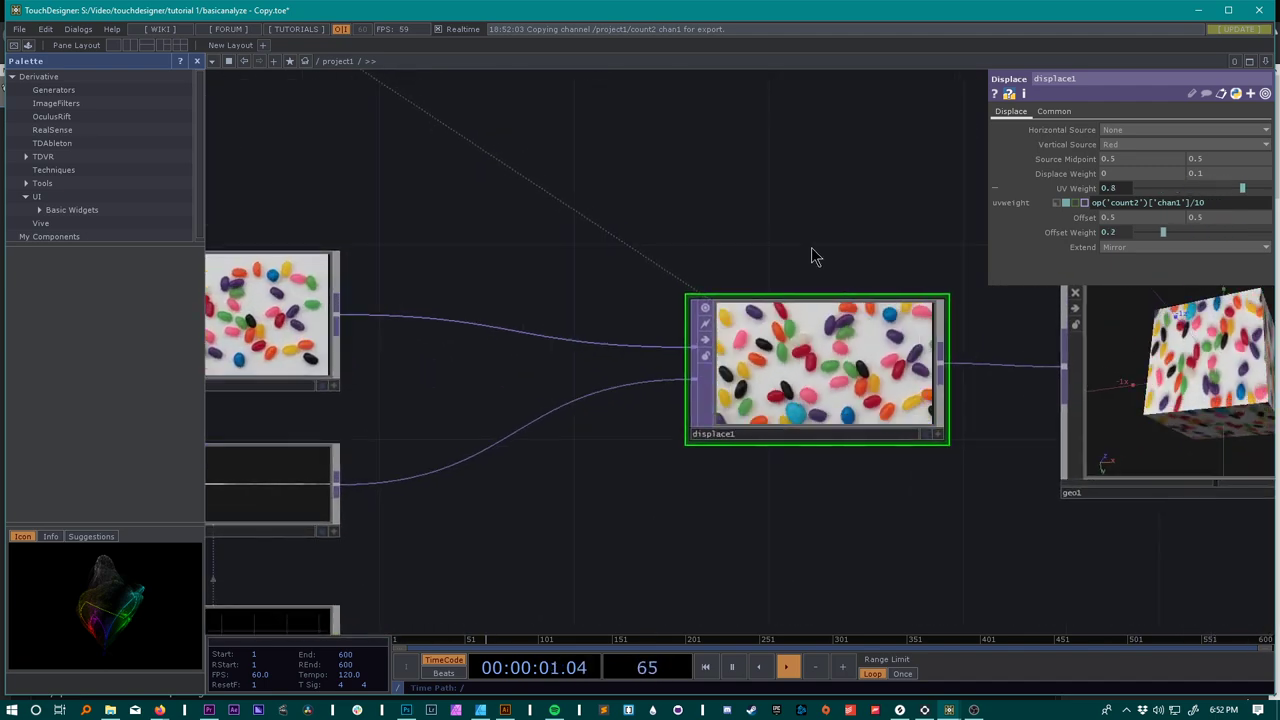
# Step: Pause the timeline and link noise1's Amplitude to count1's chan1 channel as a CHOP reference
pyautogui.press('space')
pyautogui.scroll(-3, 760, 200)
pyautogui.moveTo(648, 169); pyautogui.dragTo(865, 307)
pyautogui.scroll(-4, 783, 279)
pyautogui.scroll(-1, 742, 287)
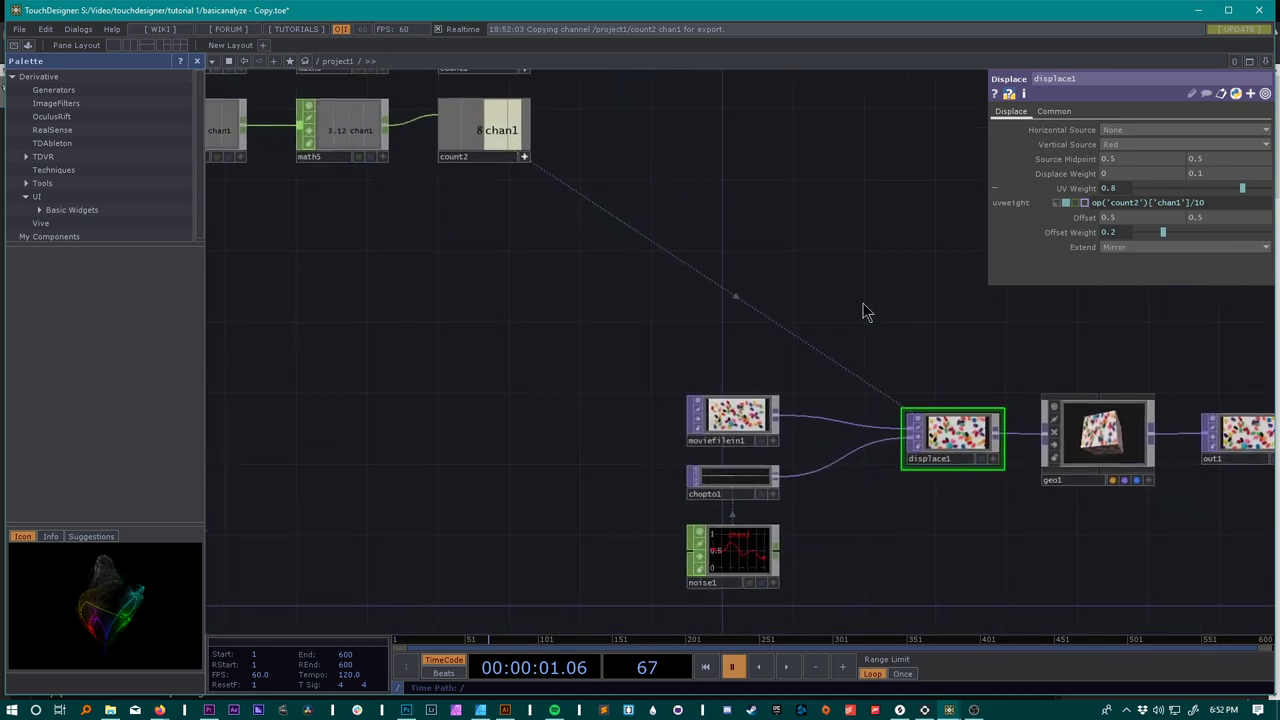
pyautogui.scroll(-4, 863, 303)
pyautogui.click(768, 478)
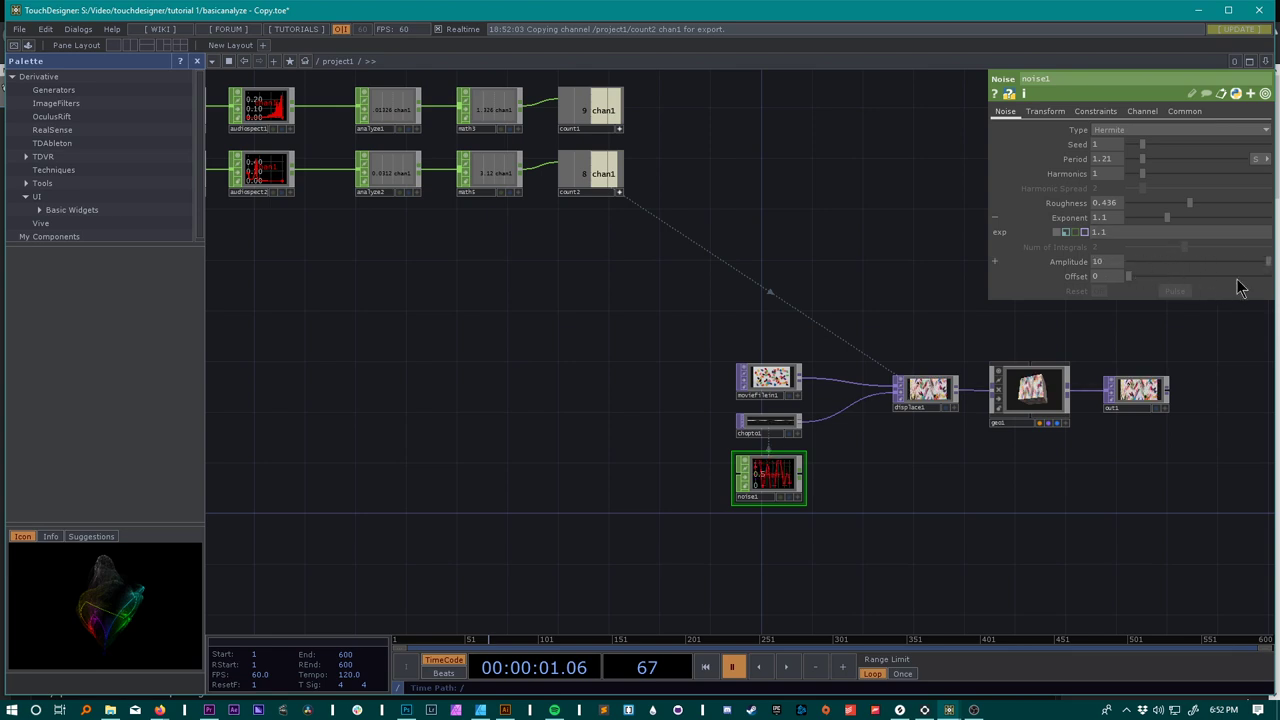
pyautogui.moveTo(580, 117); pyautogui.dragTo(1100, 260)
pyautogui.click(1111, 262)
# Step: Play the timeline and examine up close how displace1's image reacts to the count-driven noise amplitude
pyautogui.press('space')
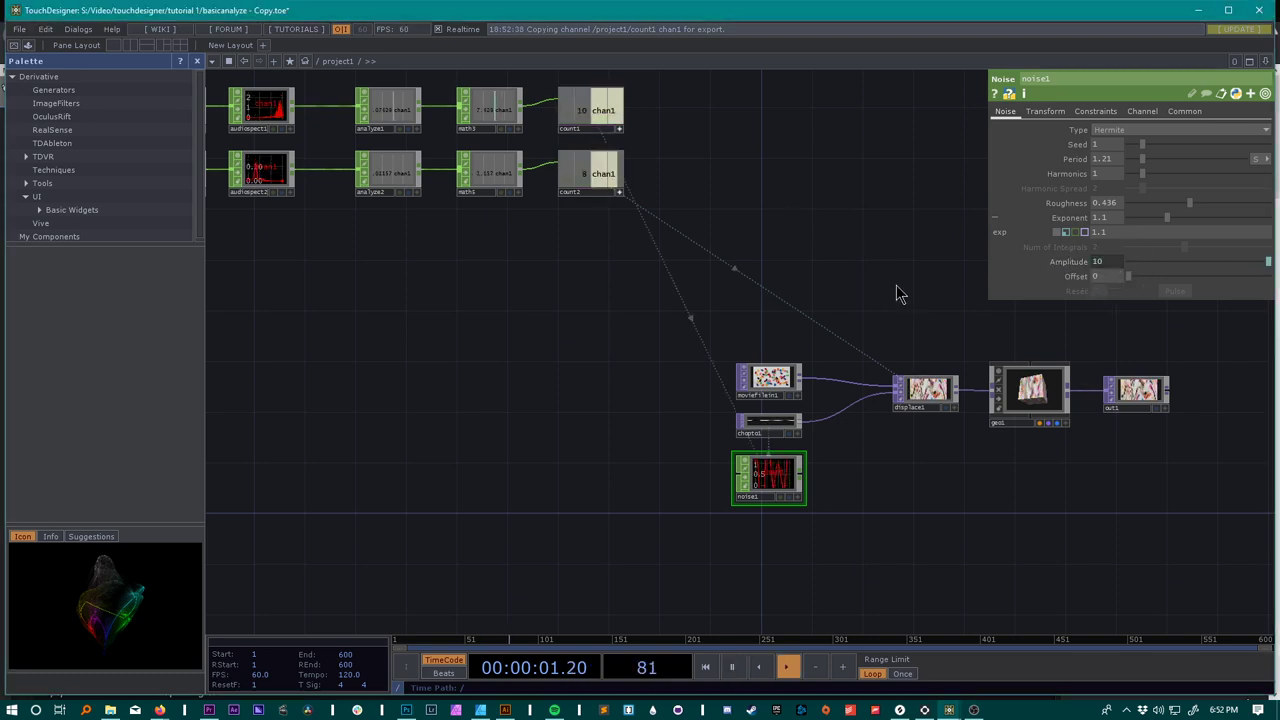
pyautogui.moveTo(869, 285); pyautogui.dragTo(750, 278)
pyautogui.scroll(5, 785, 345)
pyautogui.scroll(4, 810, 358)
pyautogui.moveTo(883, 363); pyautogui.dragTo(820, 256)
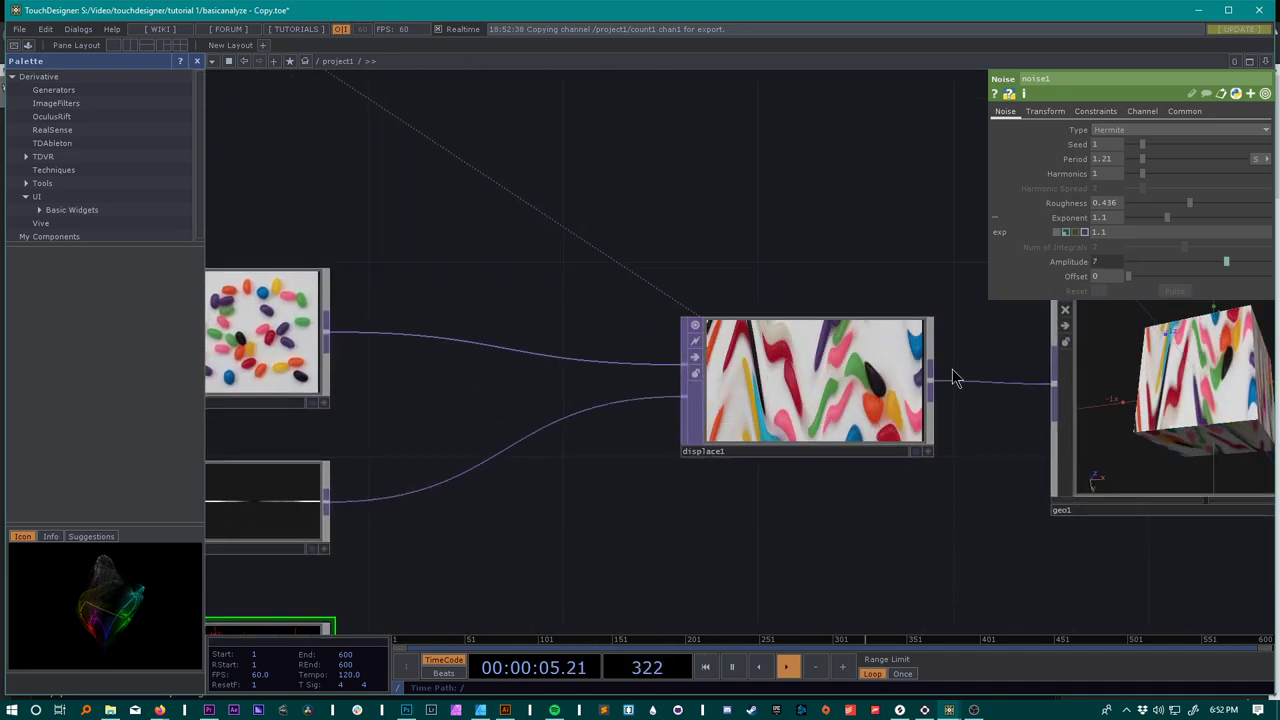
pyautogui.moveTo(951, 374); pyautogui.dragTo(849, 306)
pyautogui.scroll(2, 678, 295)
pyautogui.scroll(2, 679, 294)
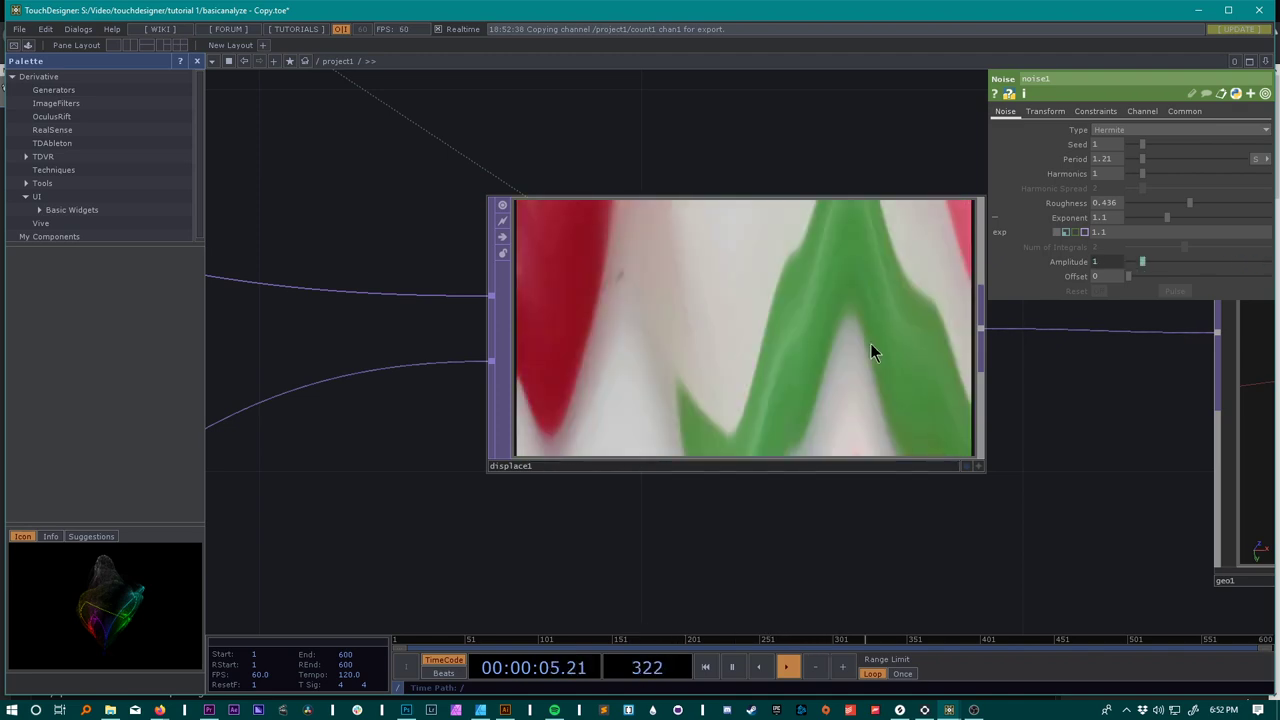
# Step: Pause the timeline and move the audio device out operator down to sit just above math1
pyautogui.press('space')
pyautogui.scroll(-10, 734, 268)
pyautogui.scroll(2, 737, 246)
pyautogui.scroll(-6, 837, 286)
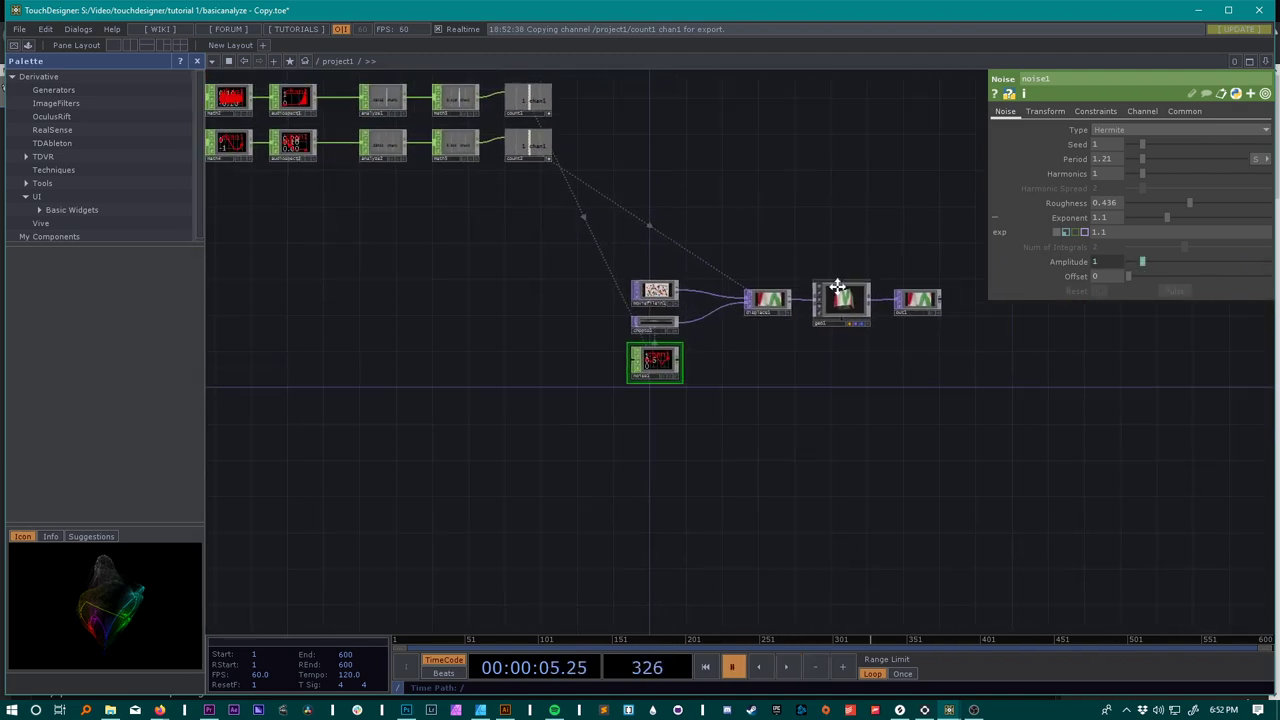
pyautogui.moveTo(735, 225); pyautogui.dragTo(857, 291)
pyautogui.scroll(4, 671, 257)
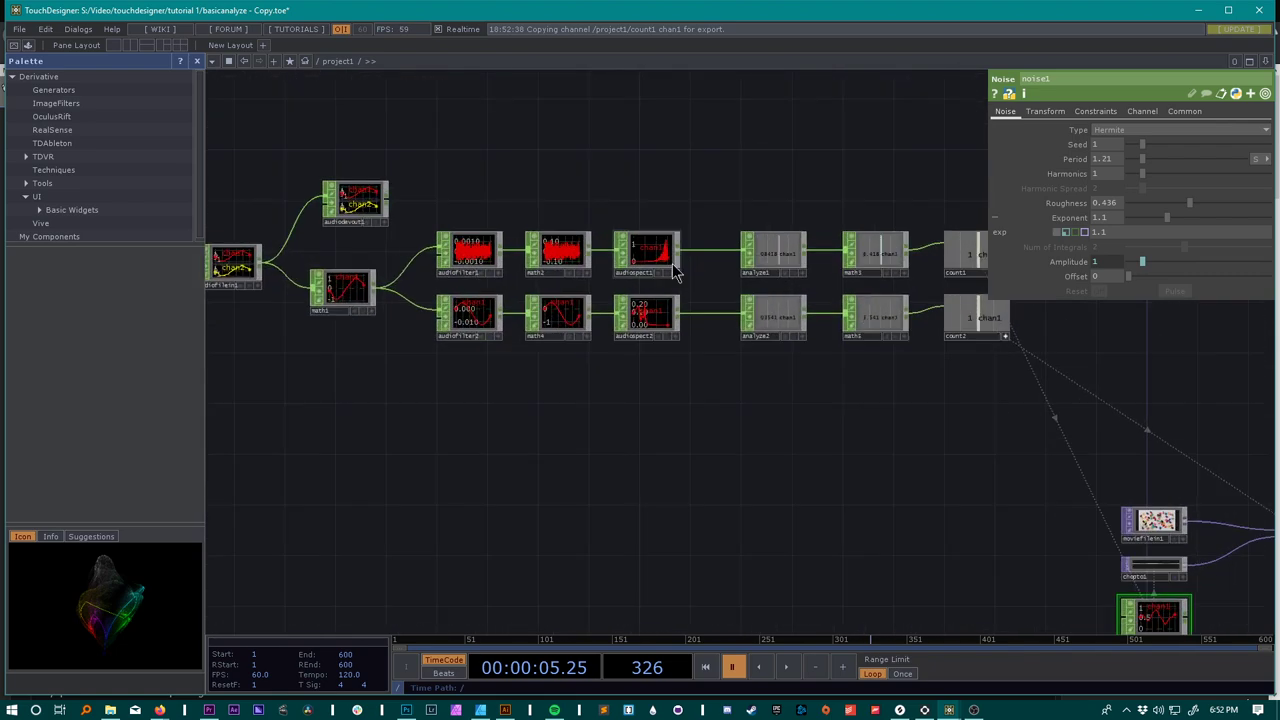
pyautogui.scroll(-3, 666, 257)
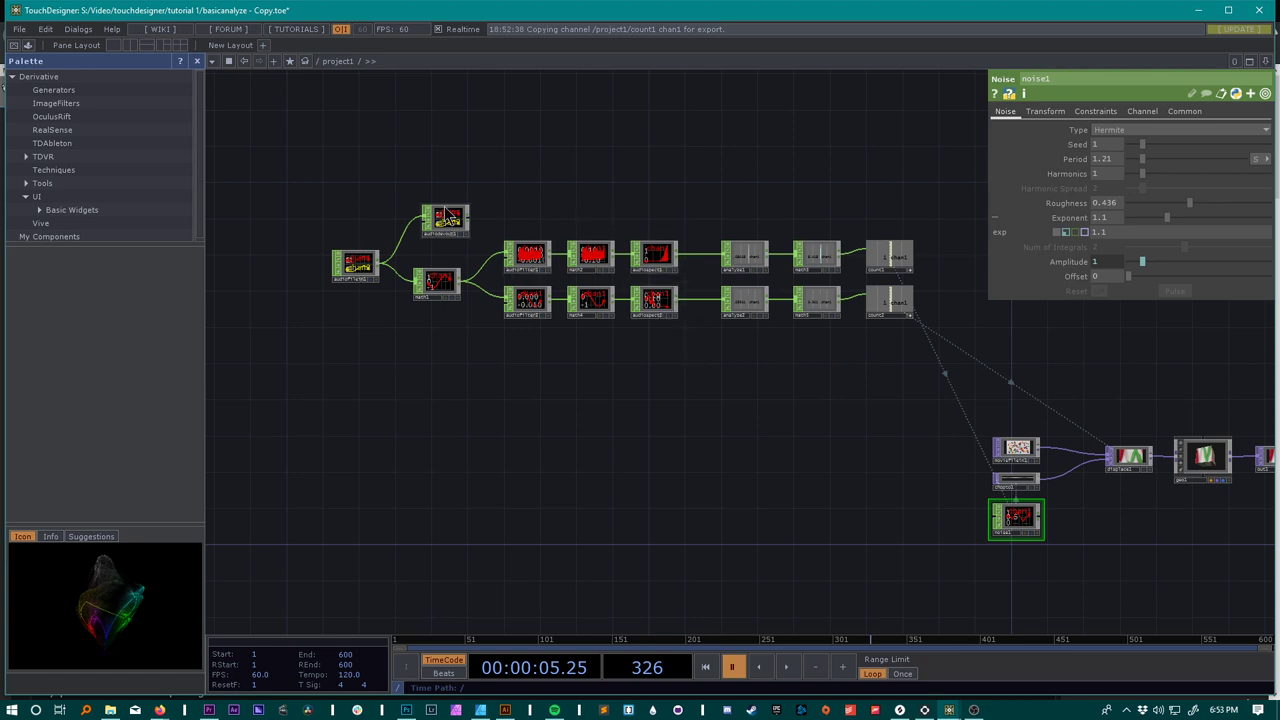
pyautogui.moveTo(428, 226); pyautogui.dragTo(428, 253)
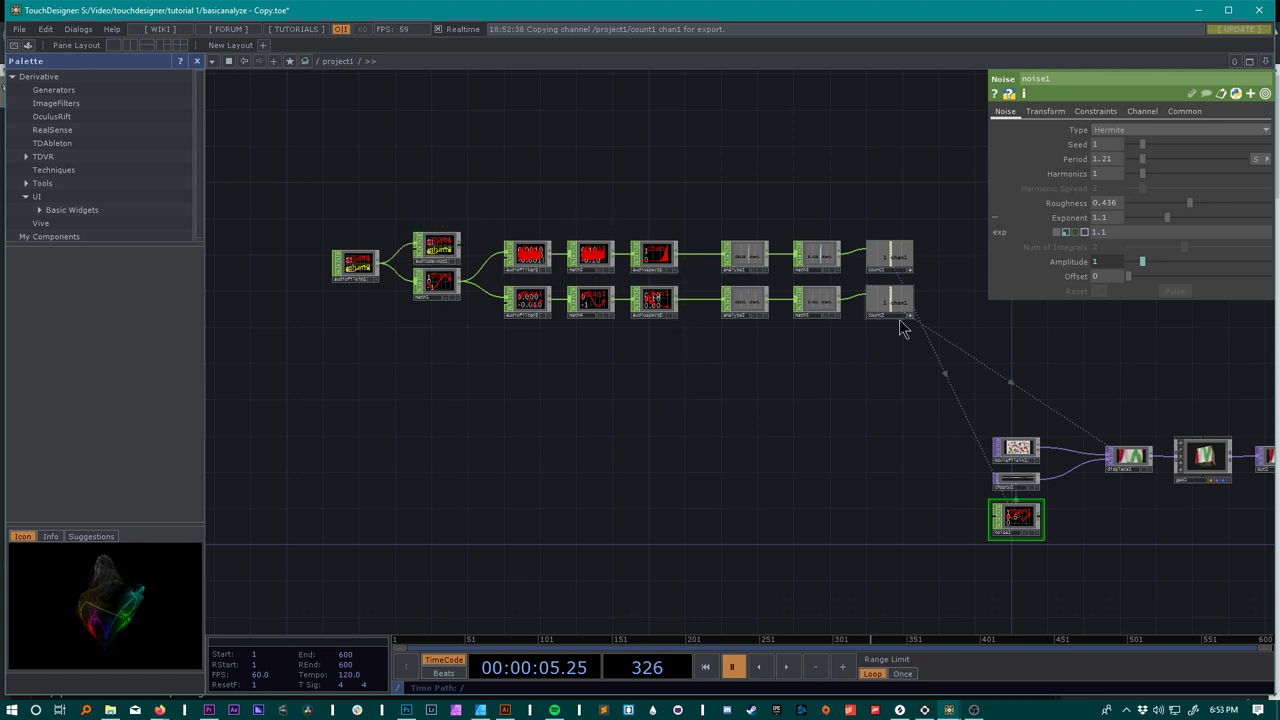
# Step: Display displace1's output as the network background, play the timeline to watch it, and pause playback
pyautogui.moveTo(923, 494); pyautogui.dragTo(697, 457)
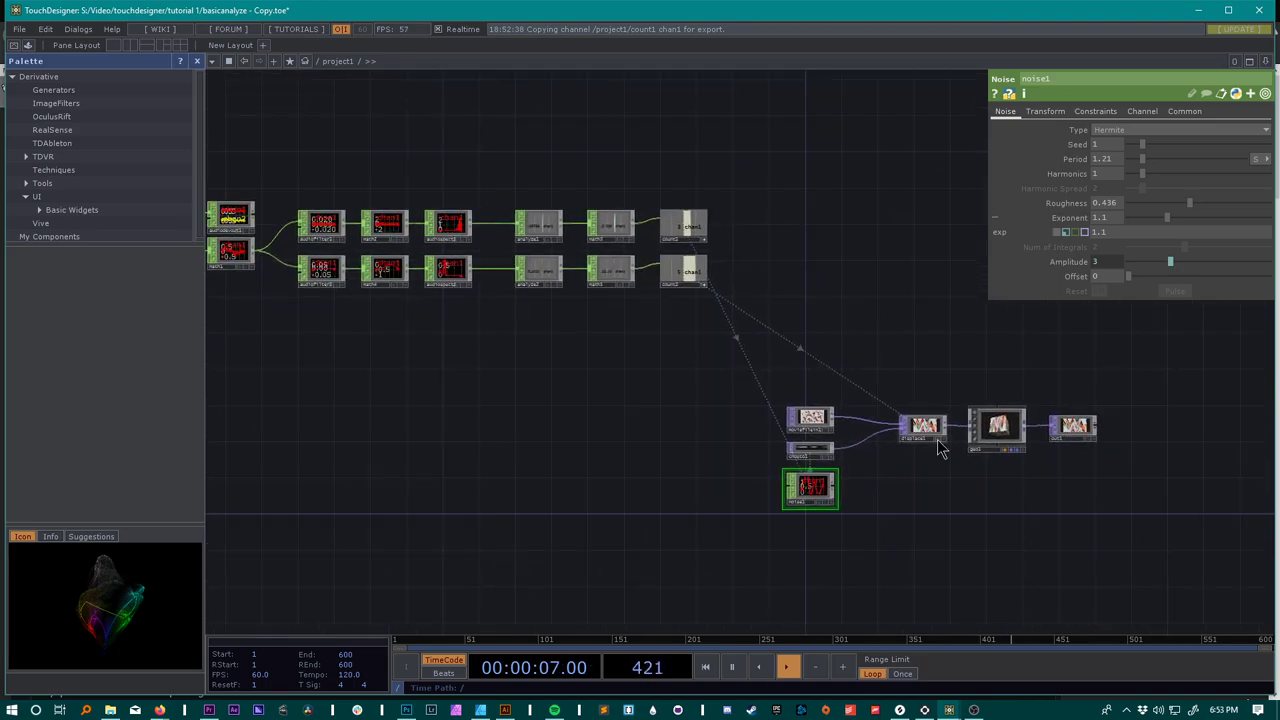
pyautogui.click(939, 440)
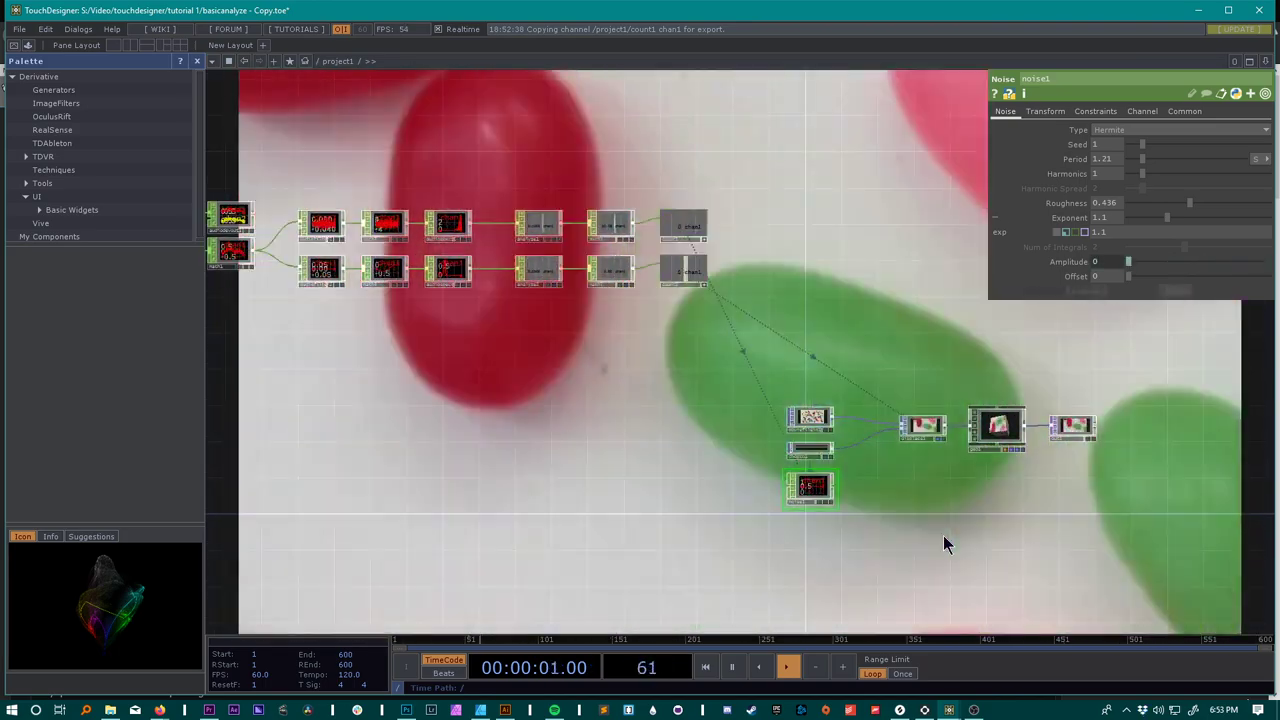
pyautogui.press('space')
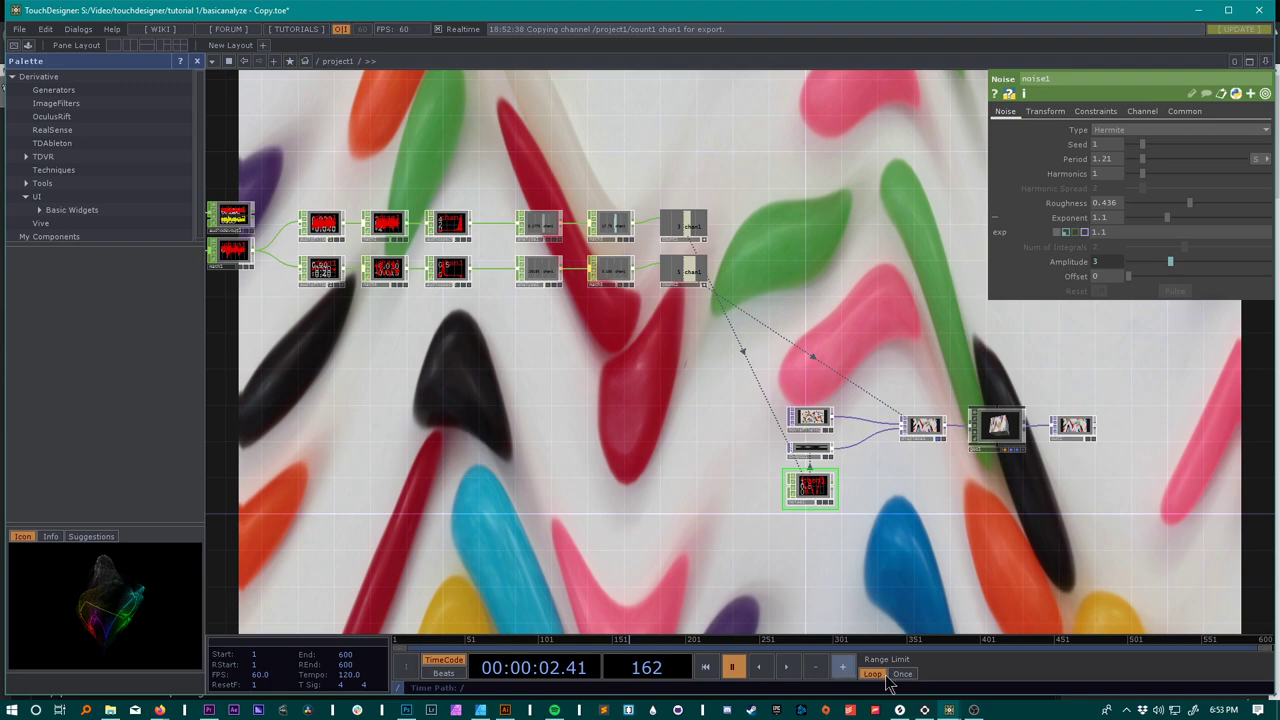
# Step: Switch to the benji.4.toe project window and examine its audio analysis chain and the image operators it drives
pyautogui.moveTo(949, 710)
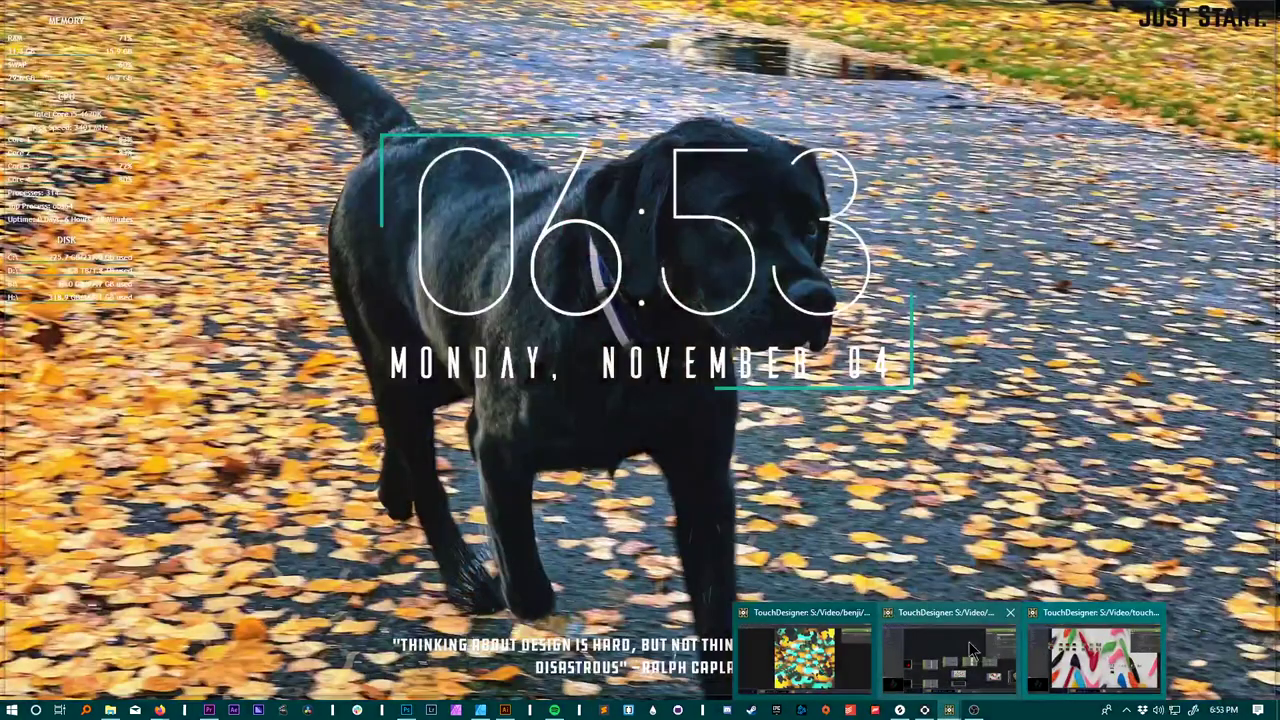
pyautogui.click(808, 660)
pyautogui.scroll(-12, 698, 478)
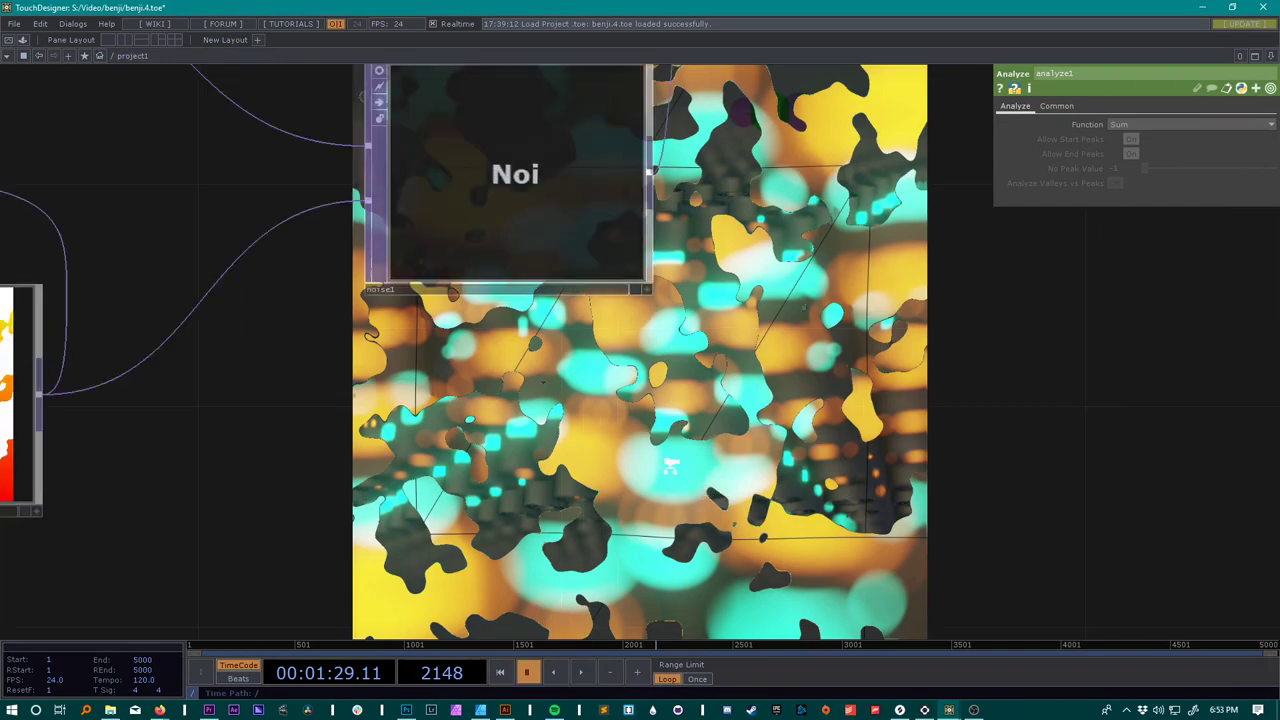
pyautogui.scroll(2, 586, 257)
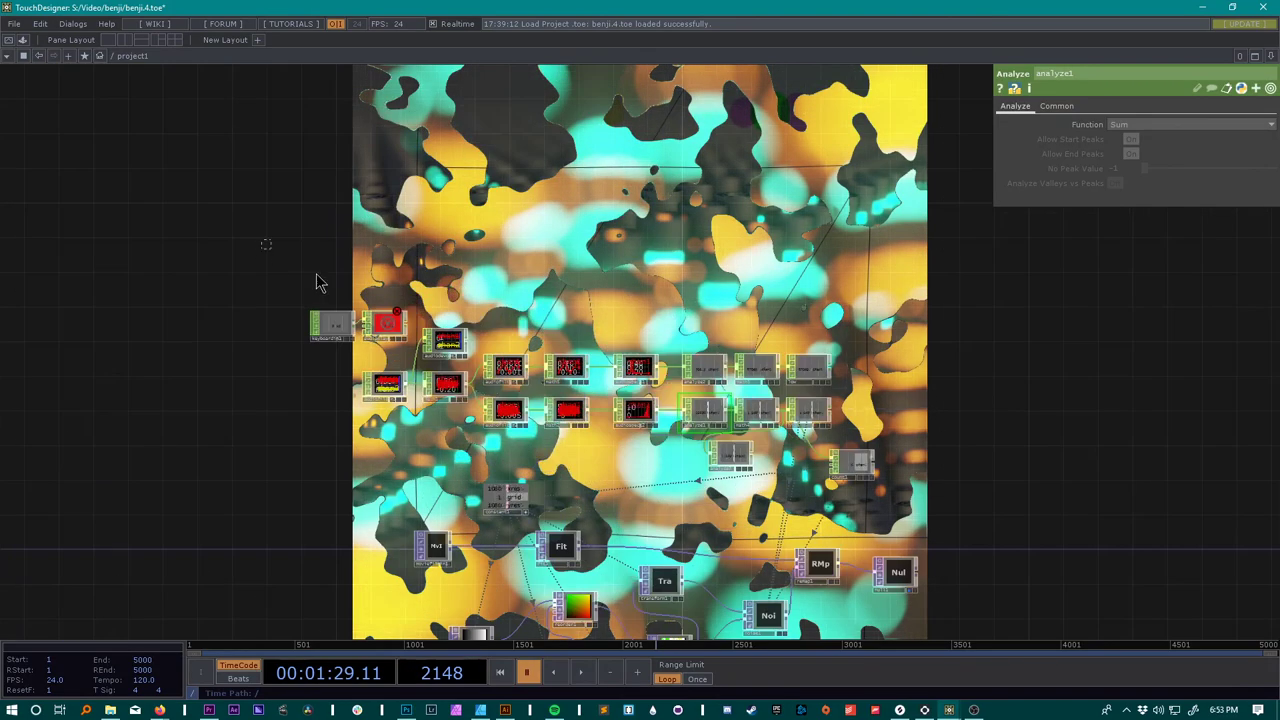
pyautogui.moveTo(1000, 440); pyautogui.dragTo(968, 282)
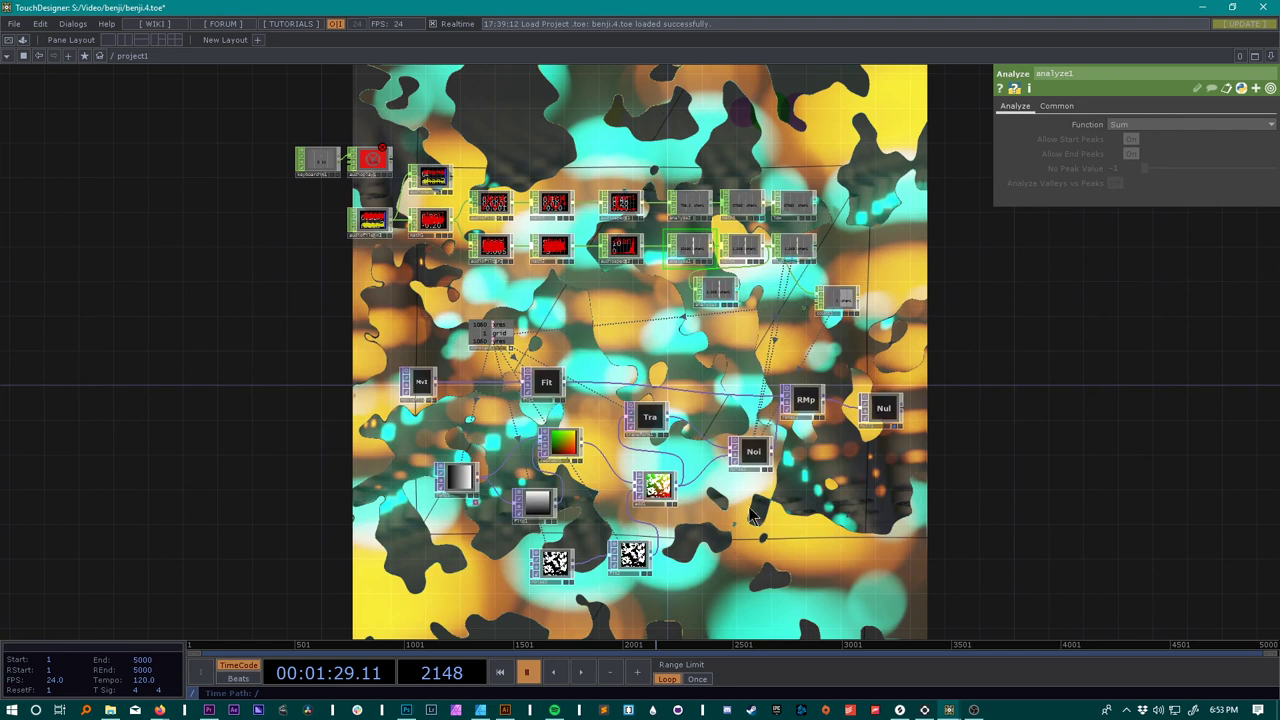
pyautogui.scroll(2, 641, 513)
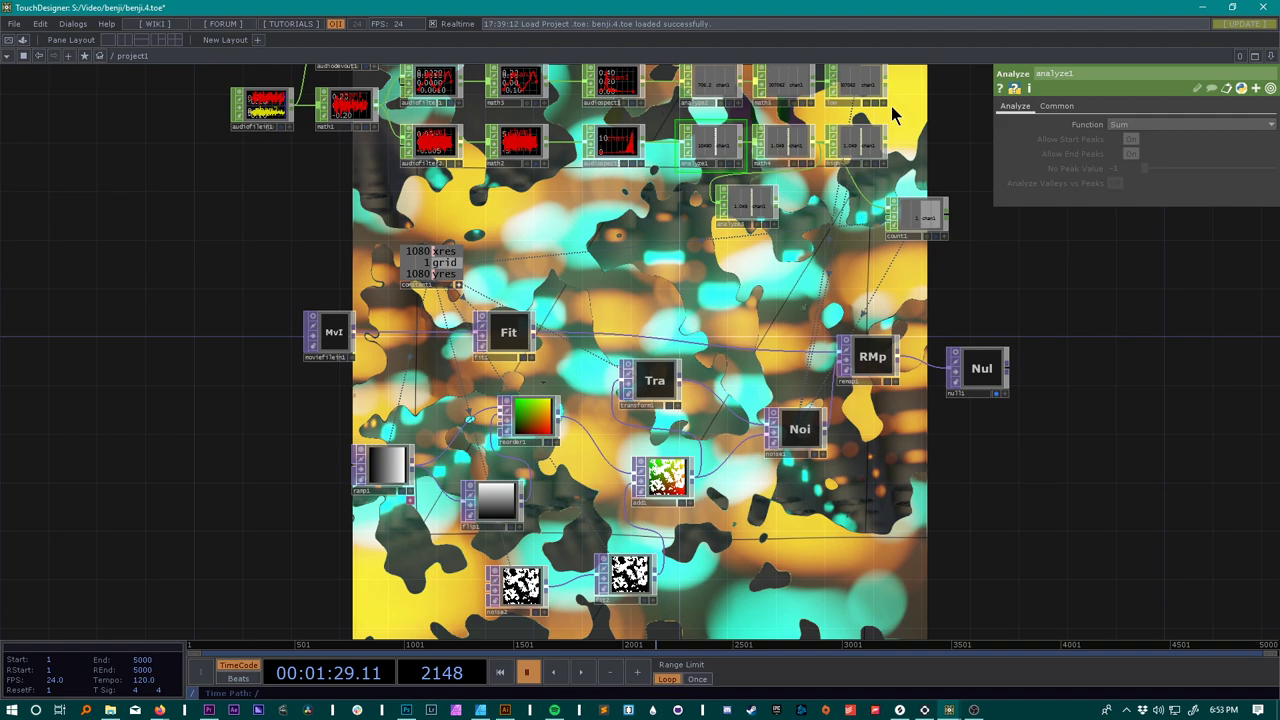
# Step: Play the benji.4.toe timeline with its background image unobstructed to watch the audio-reactive result
pyautogui.scroll(3, 1000, 434)
pyautogui.scroll(5, 783, 370)
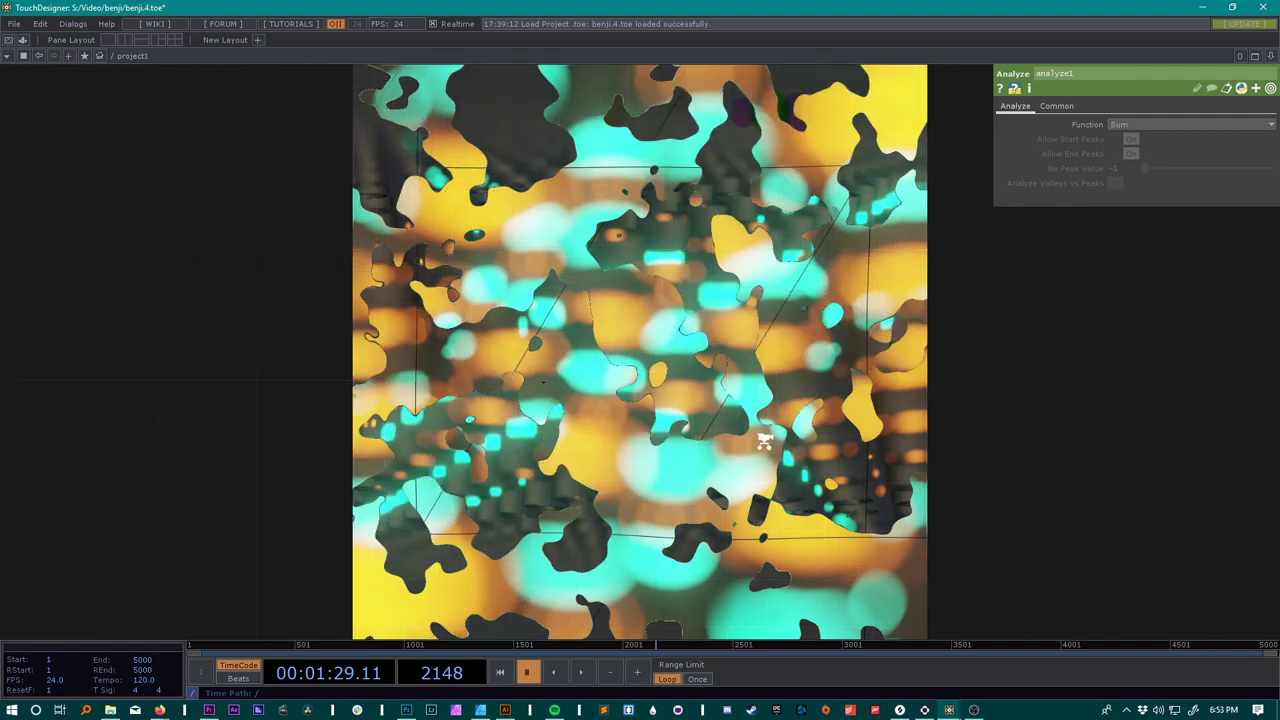
pyautogui.press('space')
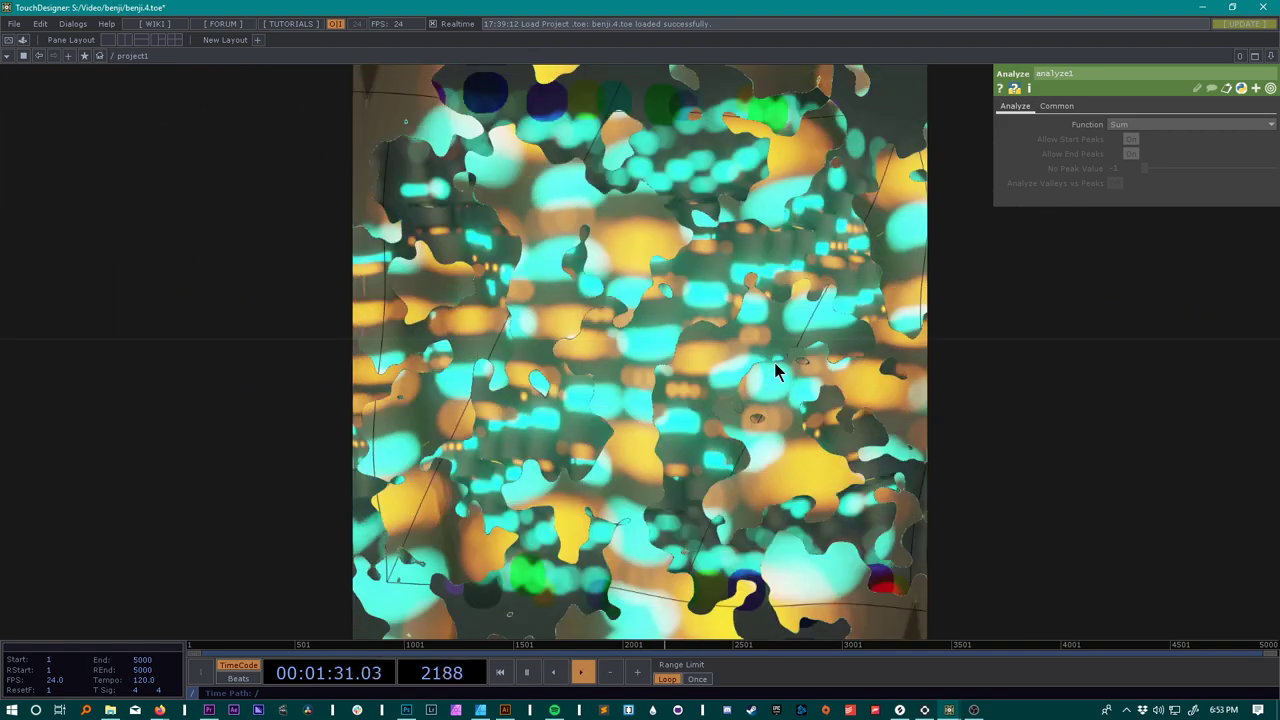